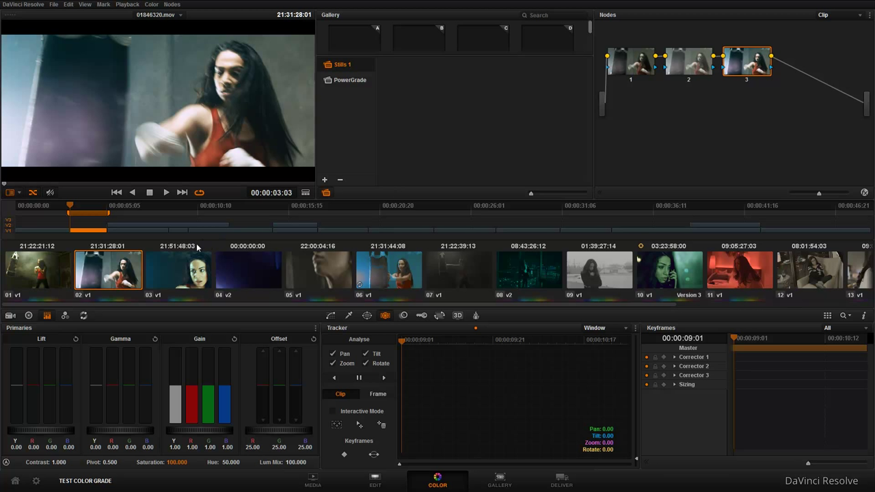
# Step: Browse clips 01, 02 and 03, then return to clip 02 at frame 03:13
pyautogui.click(45, 276)
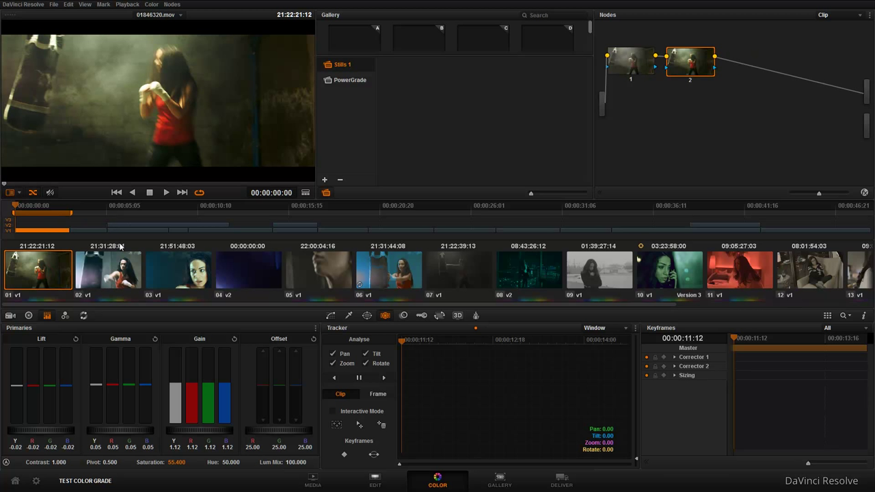
pyautogui.click(109, 274)
pyautogui.click(179, 274)
pyautogui.click(122, 275)
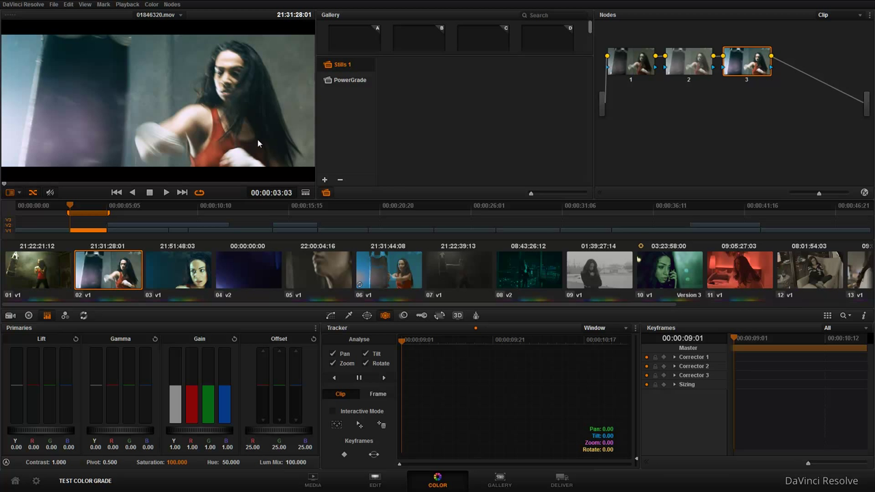
pyautogui.moveTo(73, 206); pyautogui.dragTo(78, 206)
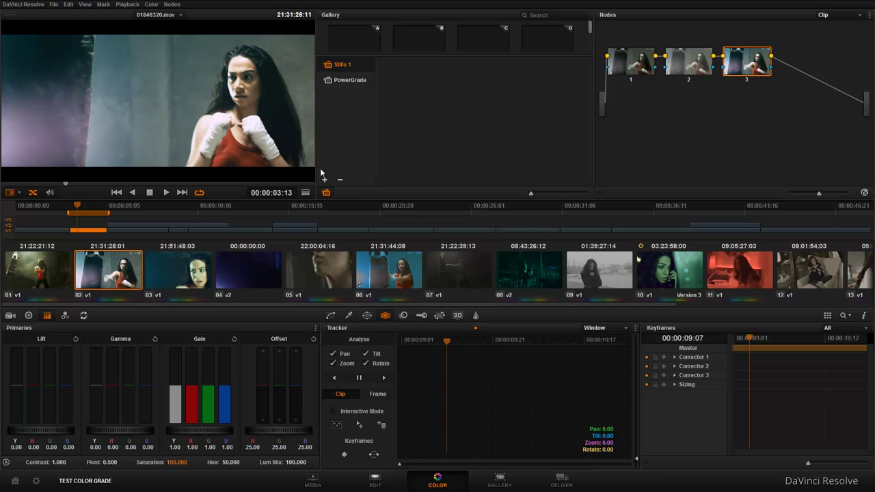
# Step: Grab clip 02's frame as still 1.2.1, then load clip 05 at a later frame
pyautogui.rightClick(200, 95)
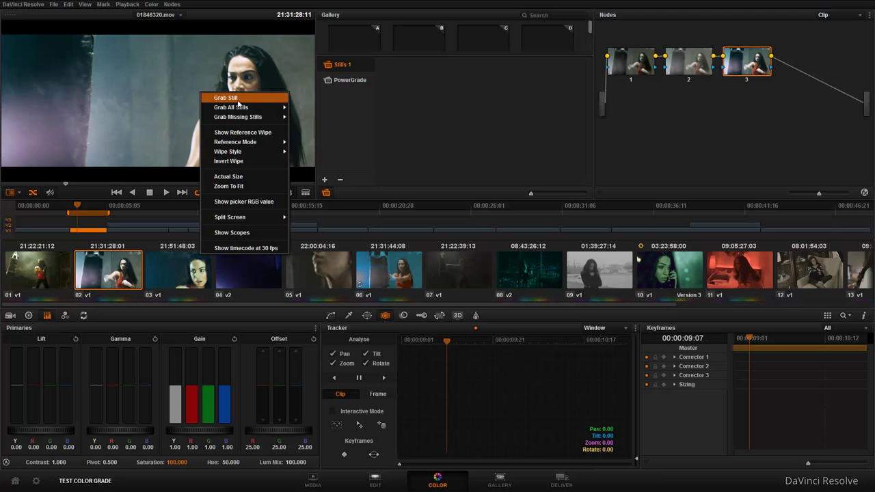
pyautogui.click(239, 103)
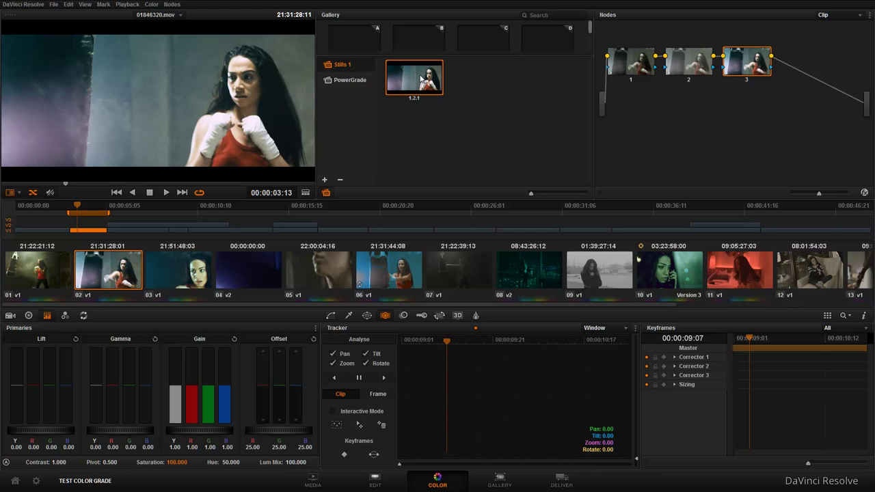
pyautogui.click(327, 271)
pyautogui.click(179, 208)
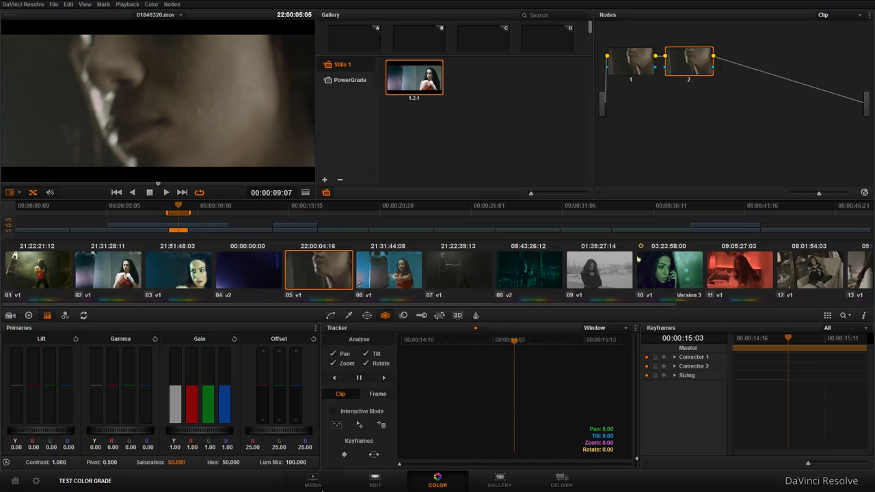
# Step: Apply still 1.2.1's grade to clip 15 at frame 00:00:40:04
pyautogui.moveTo(542, 226); pyautogui.dragTo(808, 228)
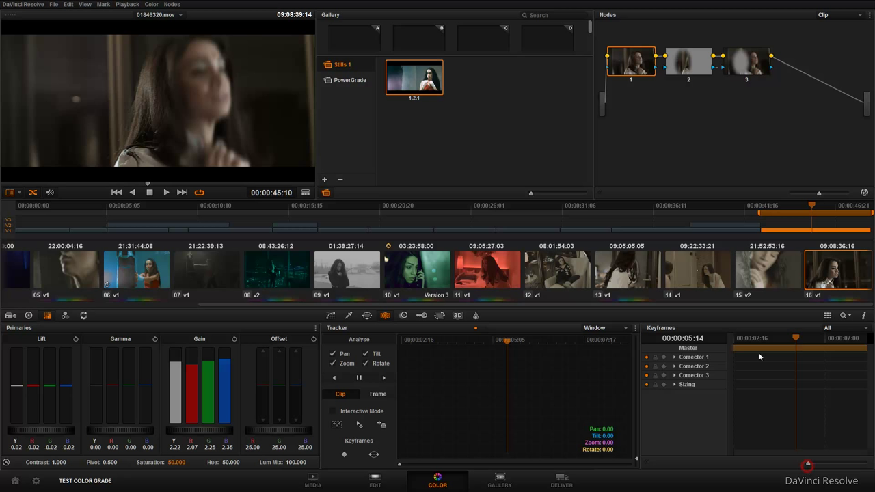
pyautogui.click(752, 216)
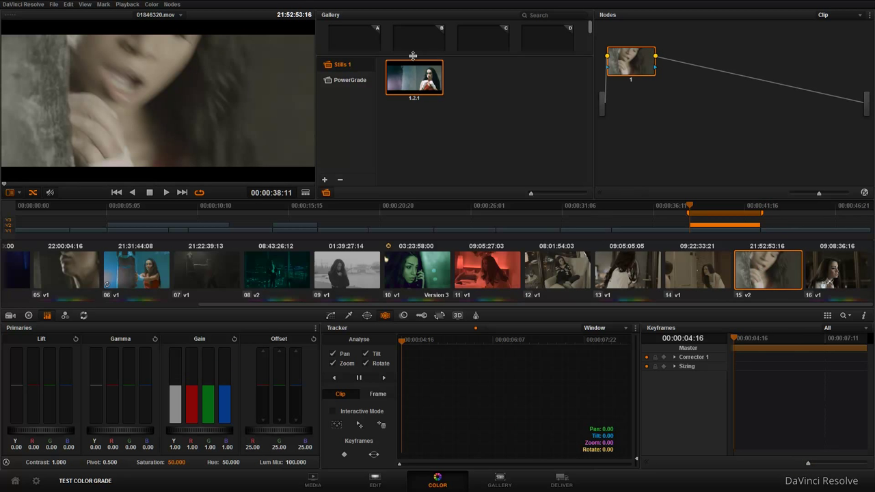
pyautogui.click(705, 208)
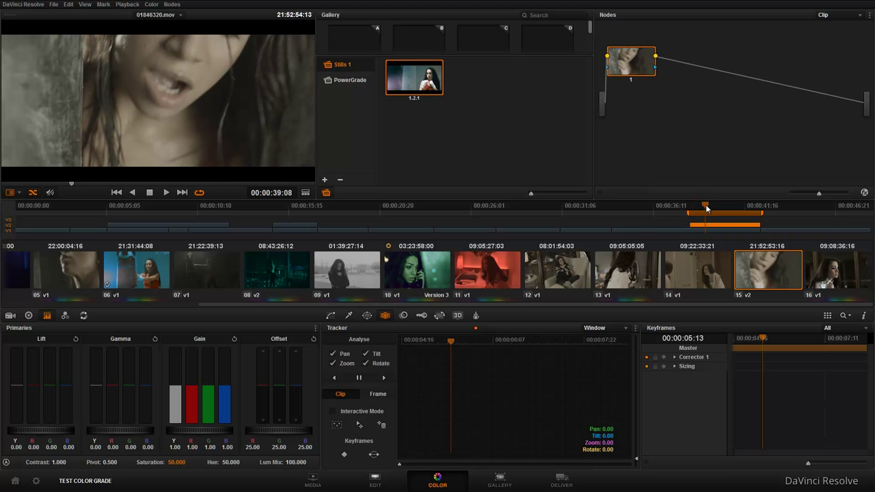
pyautogui.moveTo(706, 207); pyautogui.dragTo(720, 208)
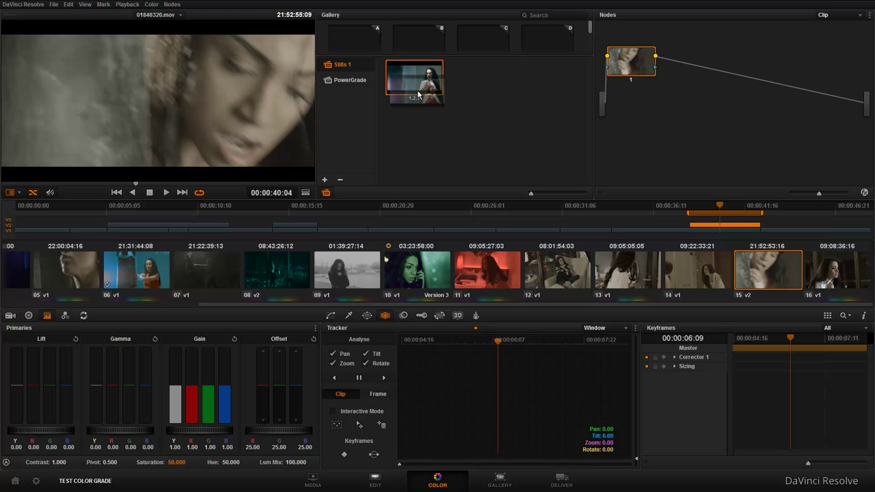
pyautogui.moveTo(418, 94); pyautogui.dragTo(635, 71)
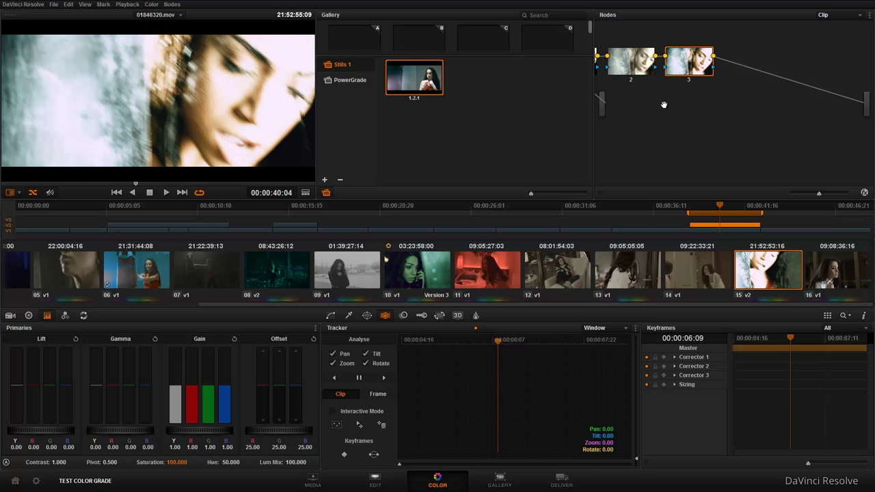
# Step: Fit the nodes to the window, reset clip 15's grade and delete still 1.2.1
pyautogui.rightClick(685, 108)
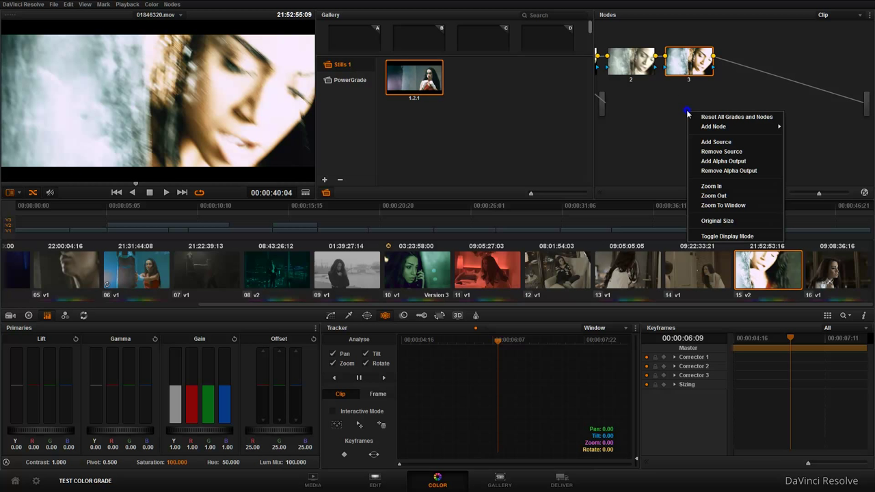
pyautogui.click(741, 205)
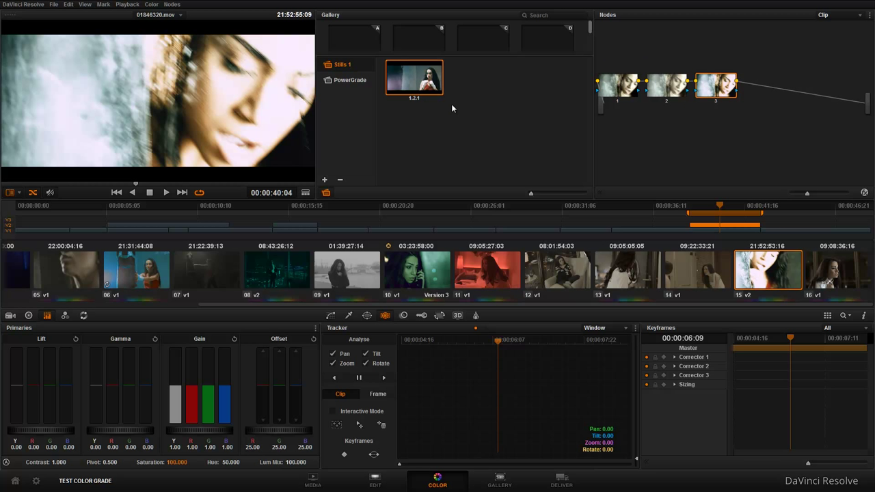
pyautogui.hotkey('ctrl', 'Home')
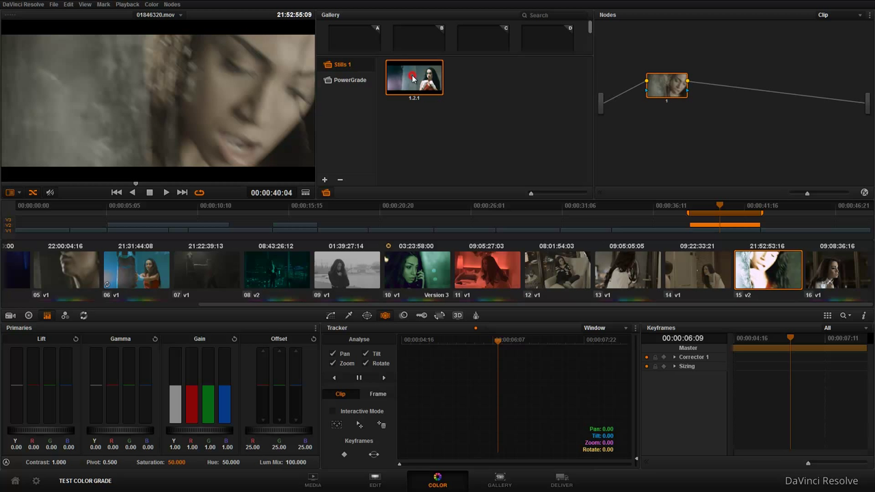
pyautogui.press('Delete')
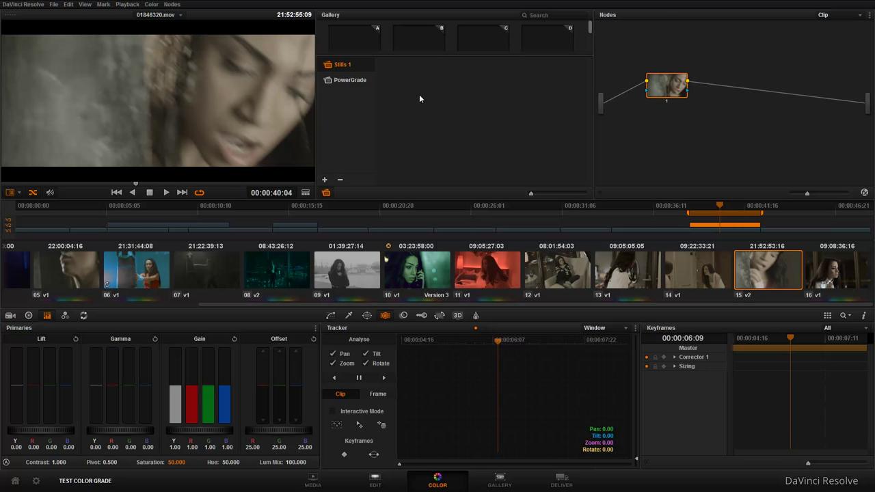
# Step: Browse clips 06 and 05, return the playhead to the start, and dismiss the gallery options
pyautogui.click(161, 262)
pyautogui.click(61, 275)
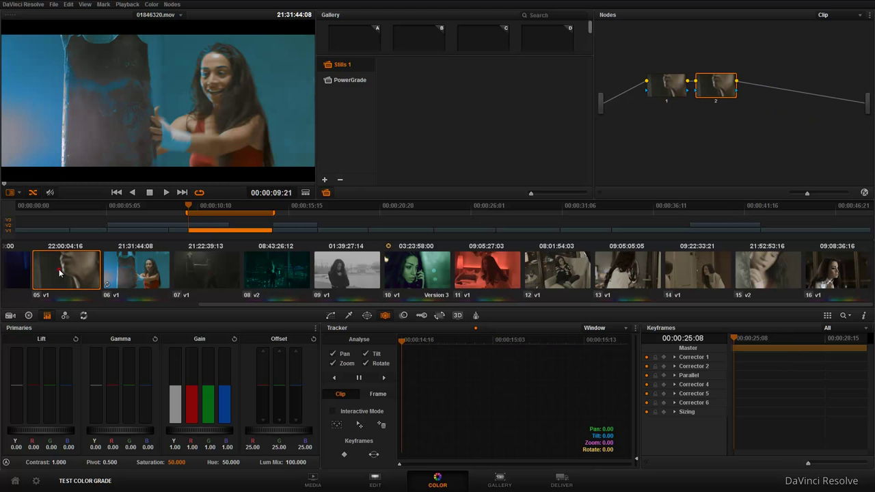
pyautogui.moveTo(171, 209); pyautogui.dragTo(2, 222)
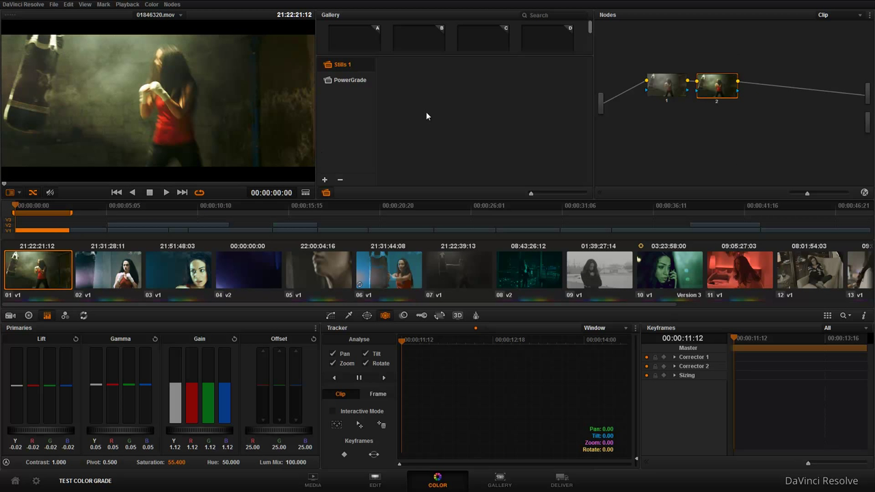
pyautogui.rightClick(412, 85)
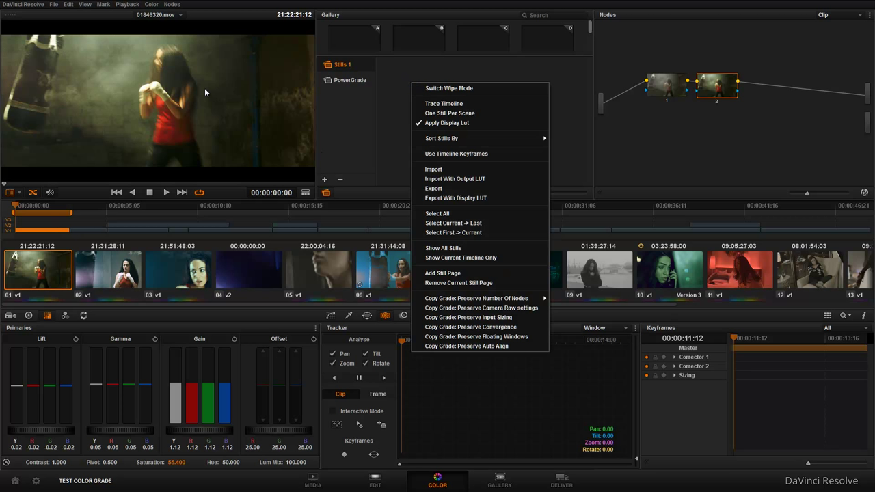
pyautogui.click(363, 89)
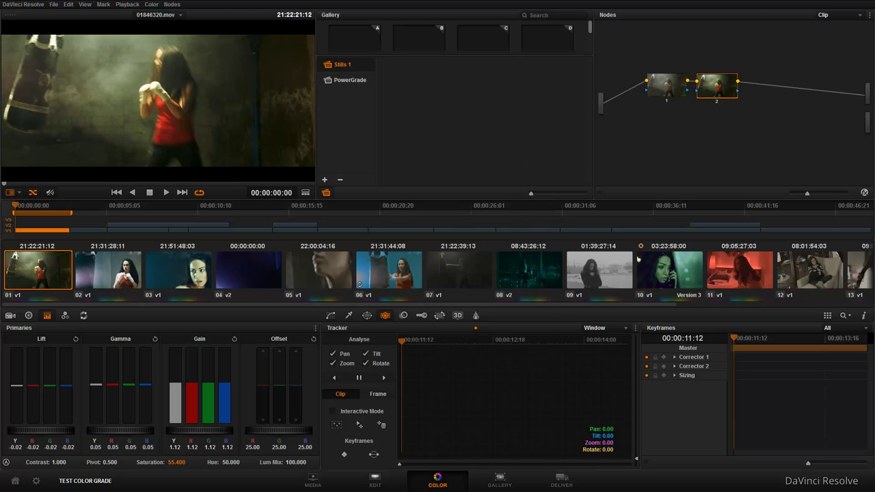
# Step: Load clip 01 and reveal the viewer's Grab All Stills > From First Frame option
pyautogui.rightClick(175, 81)
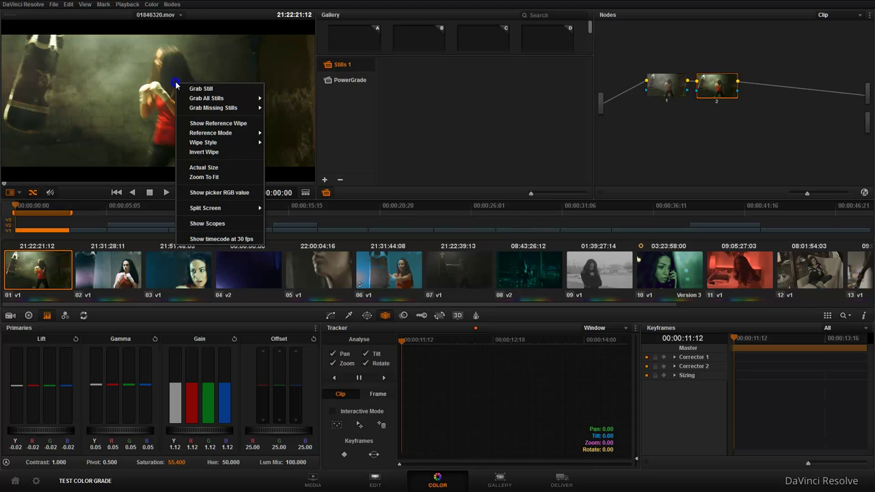
pyautogui.moveTo(220, 100)
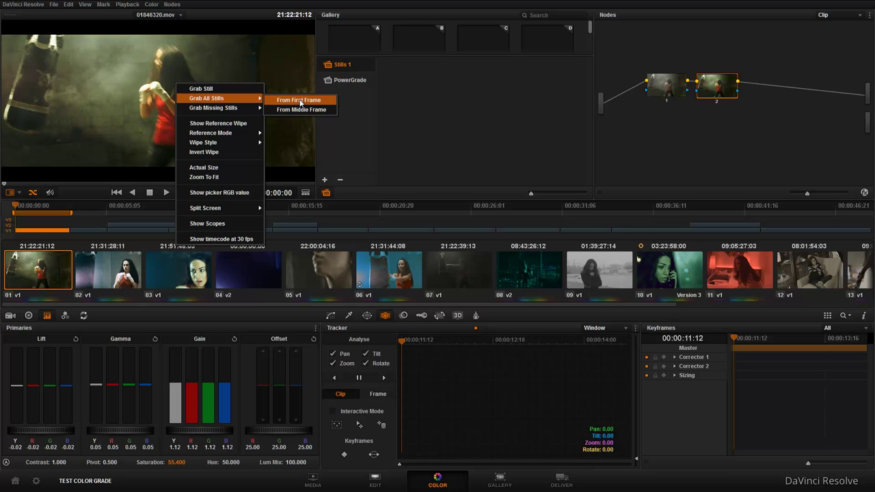
pyautogui.click(300, 103)
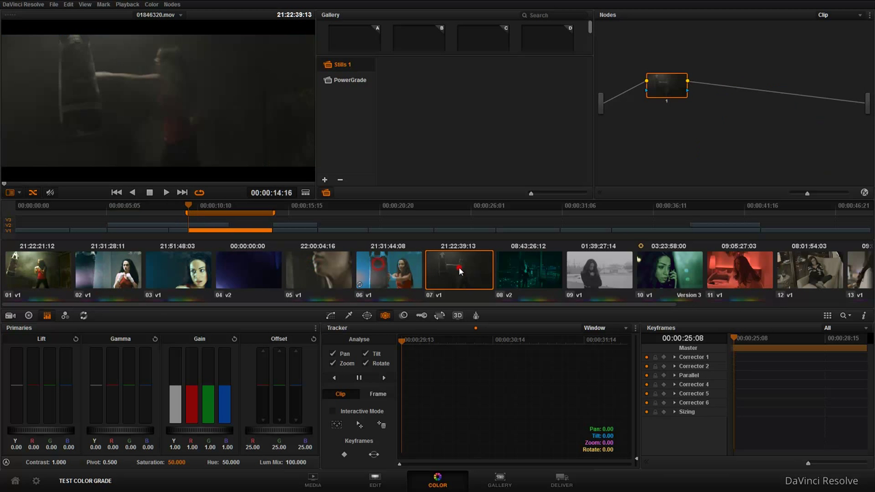
pyautogui.click(659, 277)
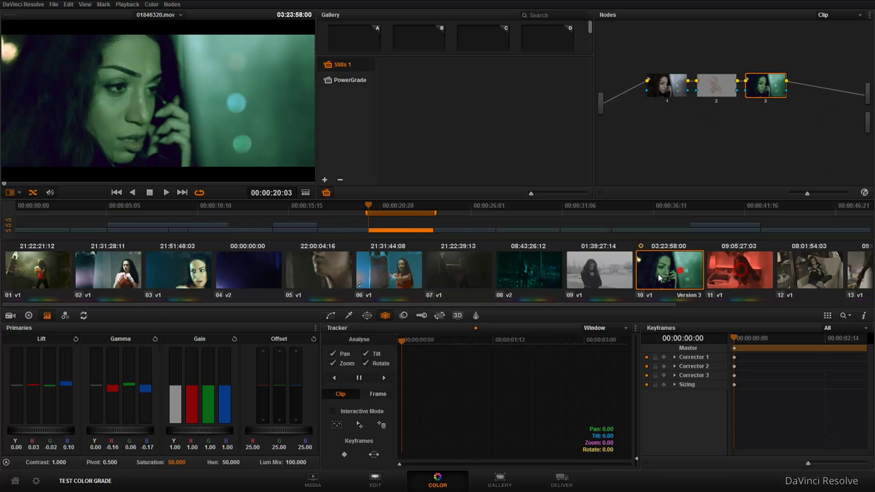
pyautogui.click(48, 270)
pyautogui.rightClick(158, 89)
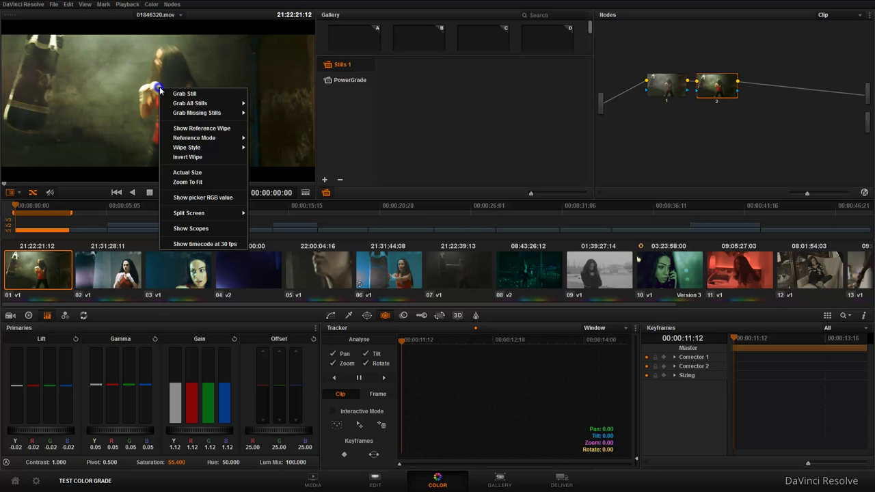
pyautogui.moveTo(183, 103)
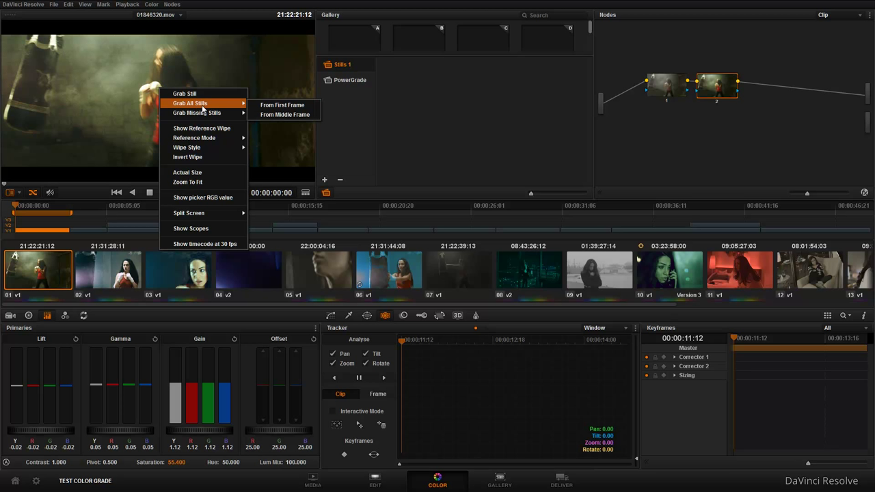
# Step: Grab stills from every clip's first frame, then load clip 03 from its still
pyautogui.click(284, 111)
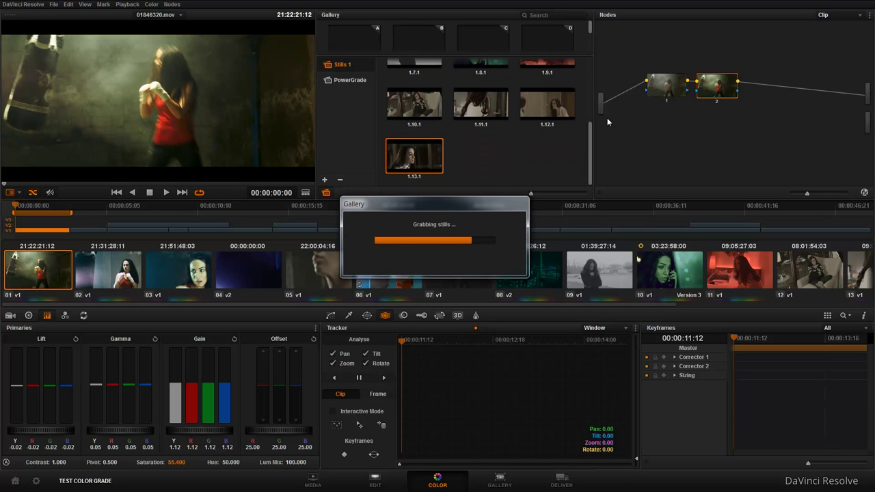
pyautogui.moveTo(592, 135); pyautogui.dragTo(596, 80)
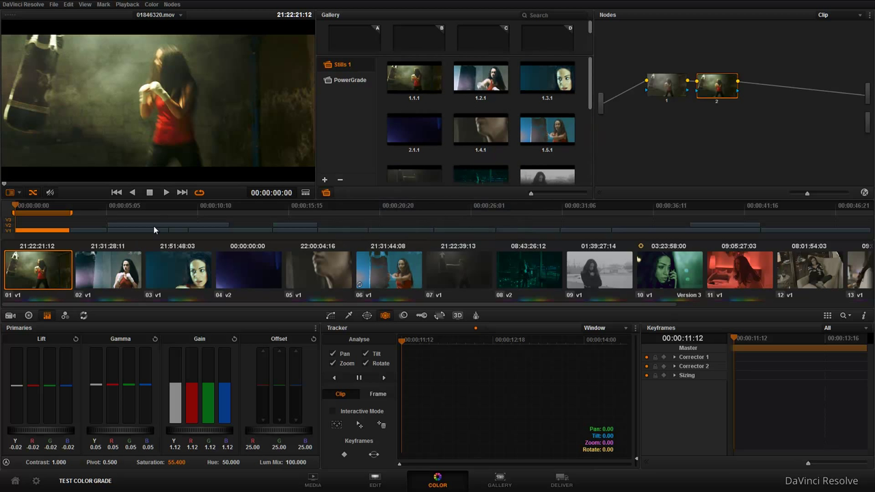
pyautogui.doubleClick(549, 80)
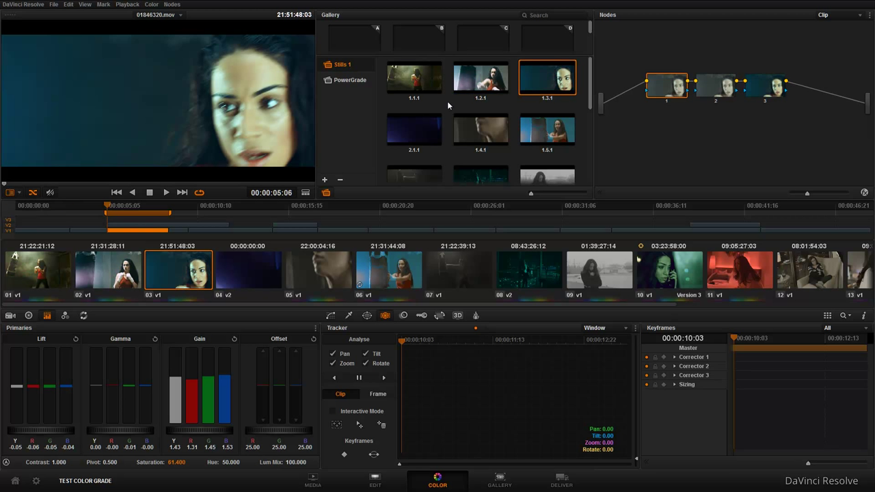
pyautogui.click(526, 137)
pyautogui.moveTo(589, 87)
pyautogui.mouseDown()
pyautogui.moveTo(591, 104)
pyautogui.moveTo(591, 94)
pyautogui.mouseUp()
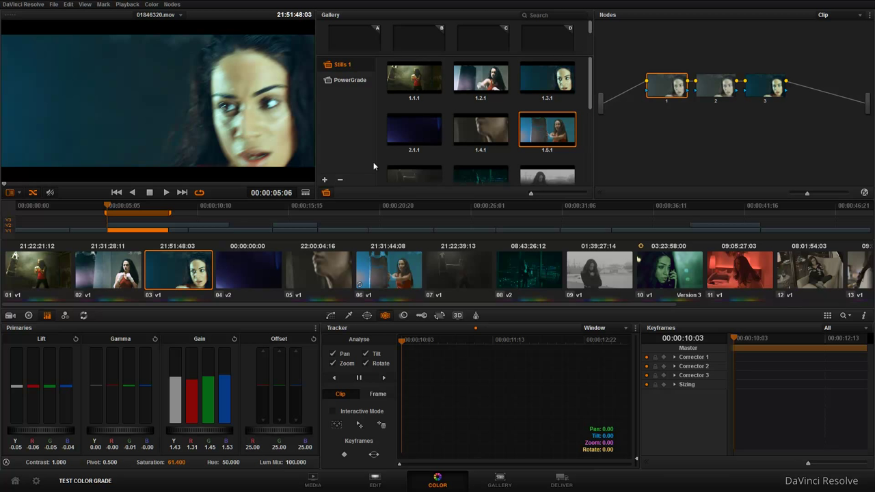
# Step: Select every still in the Stills 1 album and delete them all
pyautogui.click(456, 114)
pyautogui.click(423, 87)
pyautogui.hotkey('ctrl', 'a')
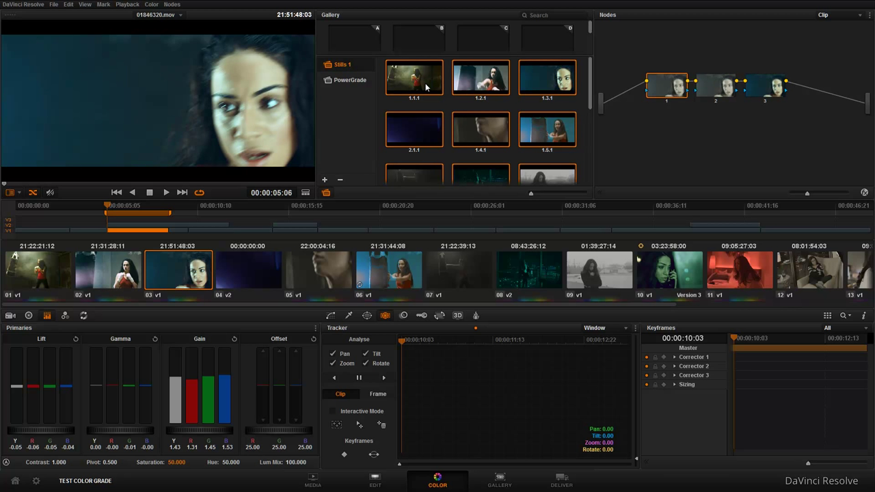
pyautogui.press('Delete')
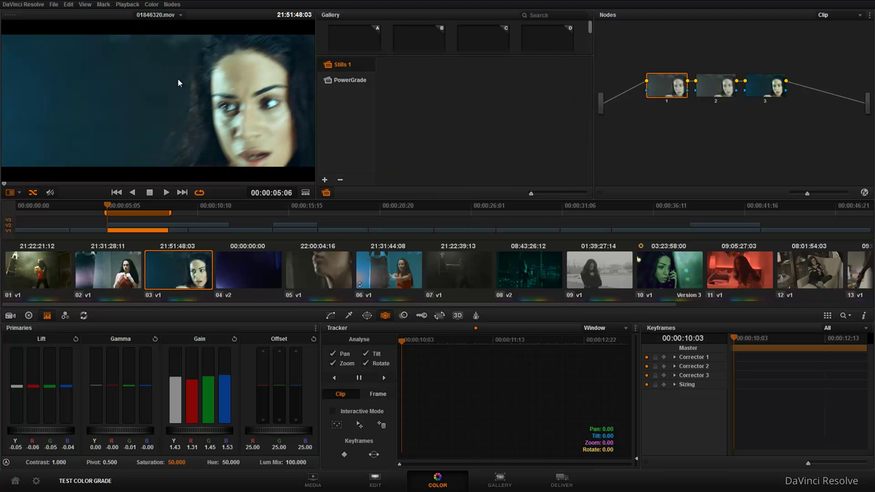
pyautogui.rightClick(132, 95)
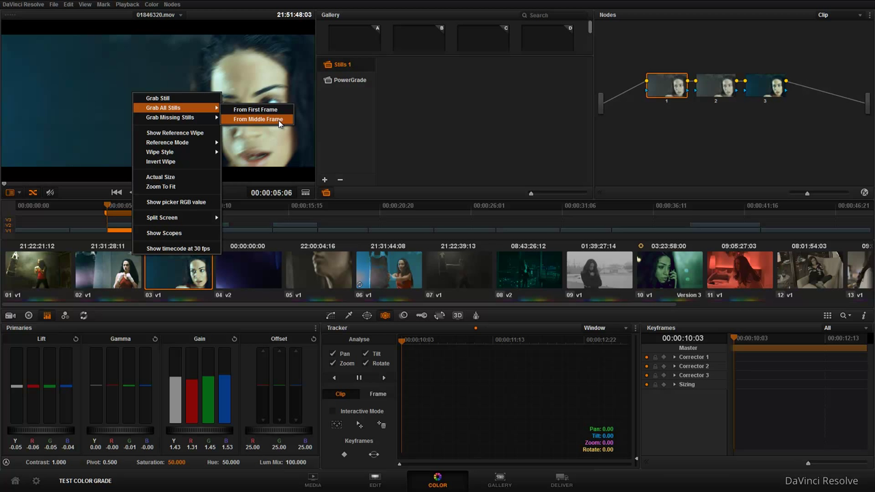
pyautogui.click(279, 121)
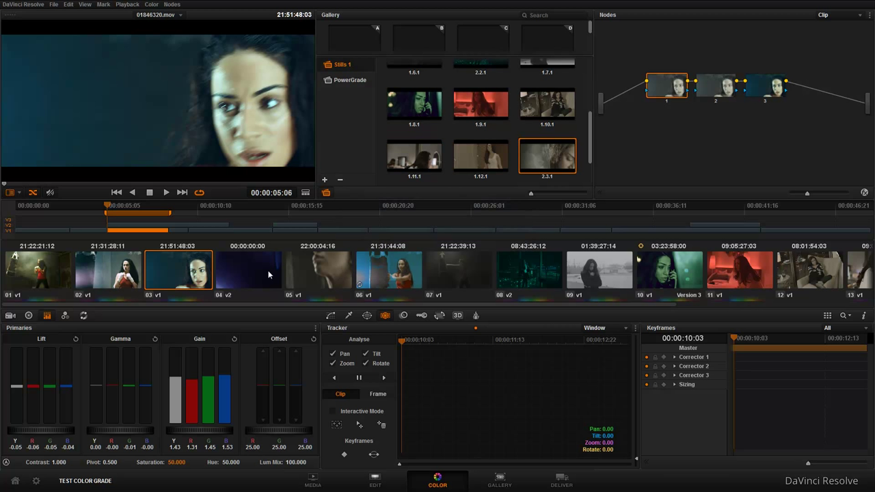
pyautogui.moveTo(590, 131); pyautogui.dragTo(595, 71)
pyautogui.click(426, 87)
pyautogui.hotkey('ctrl', 'a')
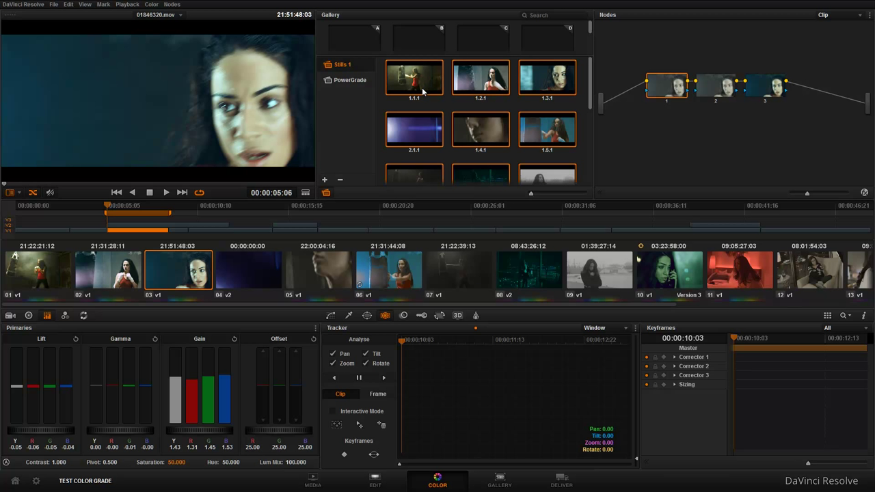
pyautogui.press('Delete')
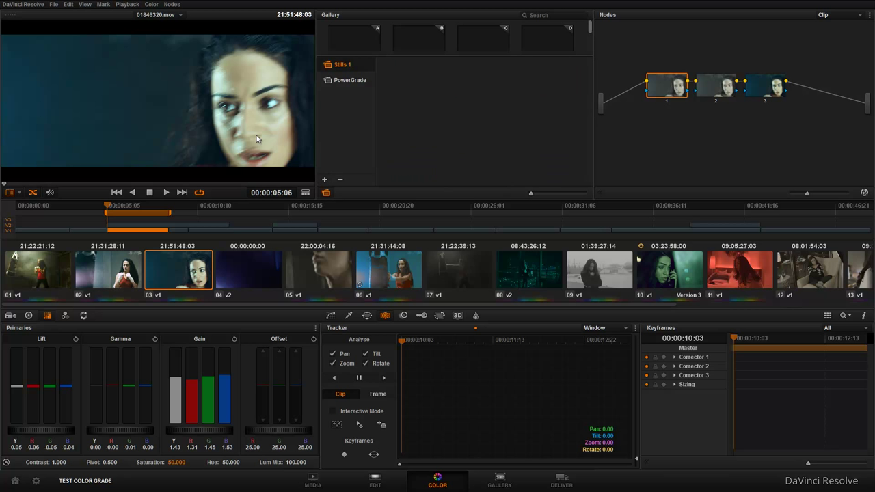
# Step: Create a new gallery album named 'krupniy box', then check clips 02 and 03
pyautogui.click(325, 179)
pyautogui.doubleClick(340, 80)
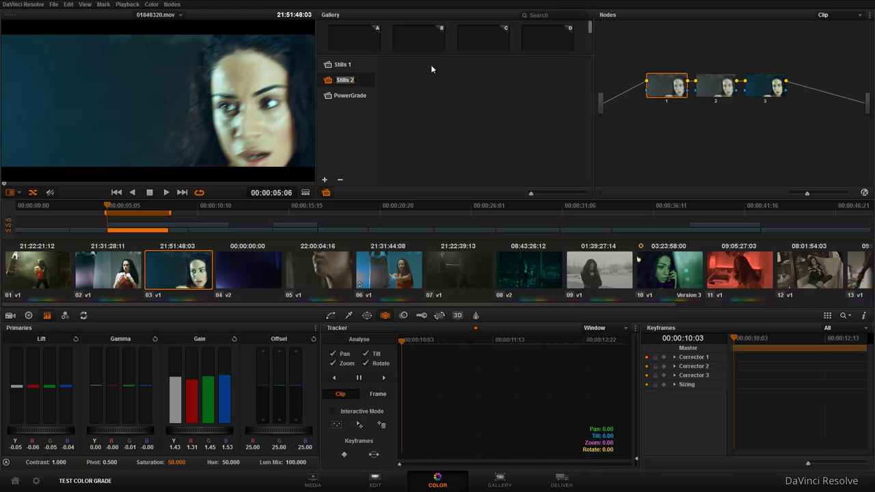
pyautogui.write('kru')
pyautogui.write('pniy box')
pyautogui.press('Return')
pyautogui.click(129, 270)
pyautogui.click(171, 270)
# Step: In the Stills 1 album, grab missing stills from each clip's first frame
pyautogui.click(331, 65)
pyautogui.rightClick(156, 93)
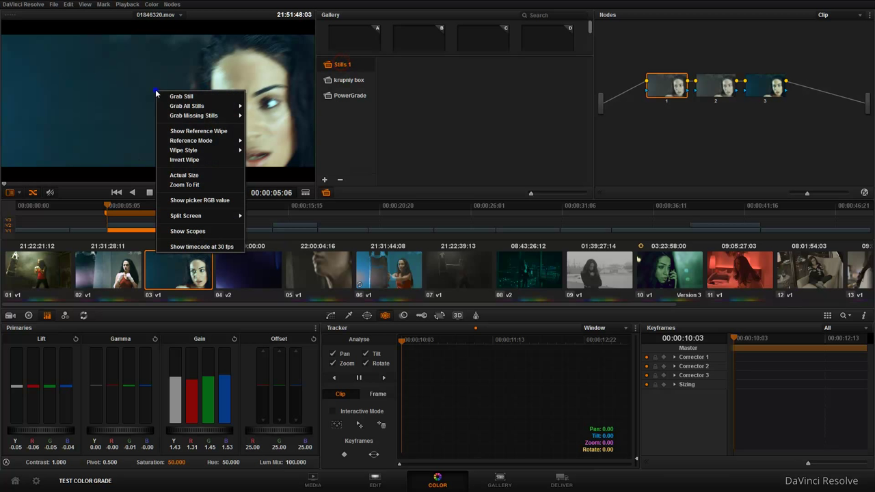
pyautogui.moveTo(209, 118)
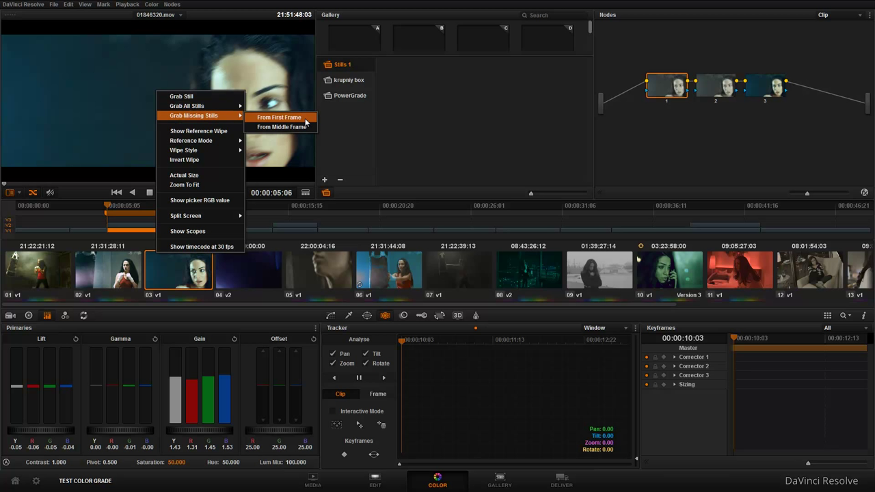
pyautogui.click(280, 118)
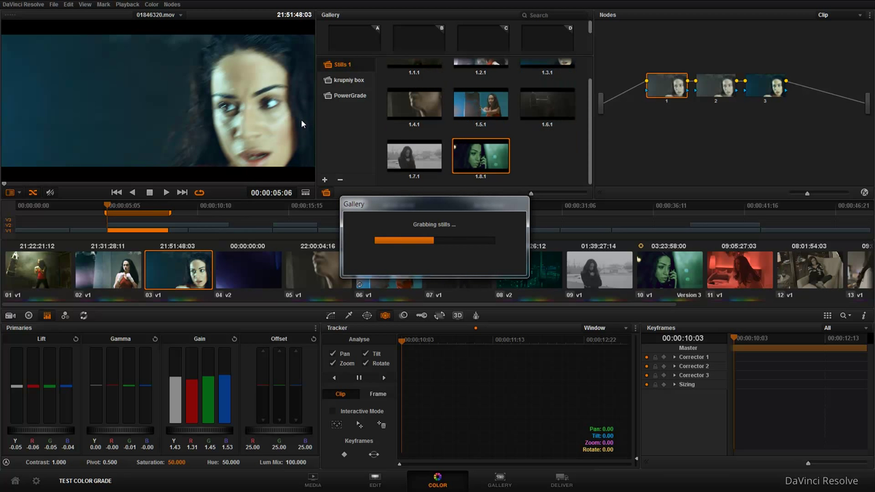
pyautogui.moveTo(592, 141)
pyautogui.mouseDown()
pyautogui.moveTo(599, 98)
pyautogui.moveTo(598, 197)
pyautogui.mouseUp()
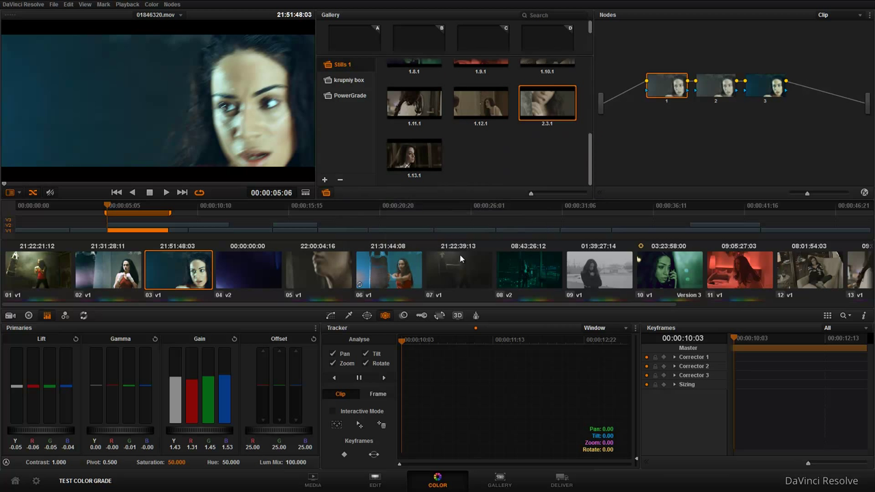
pyautogui.scroll(5, 589, 174)
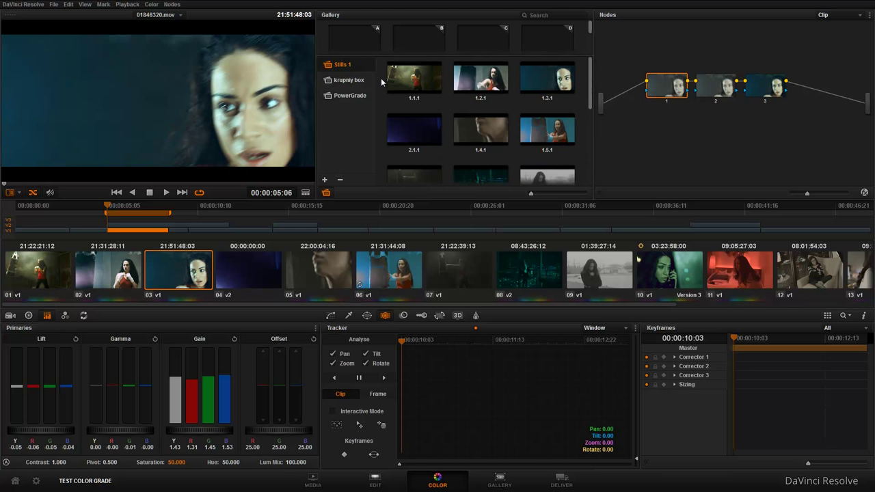
# Step: Select all stills in the Stills 1 album and delete them
pyautogui.click(487, 144)
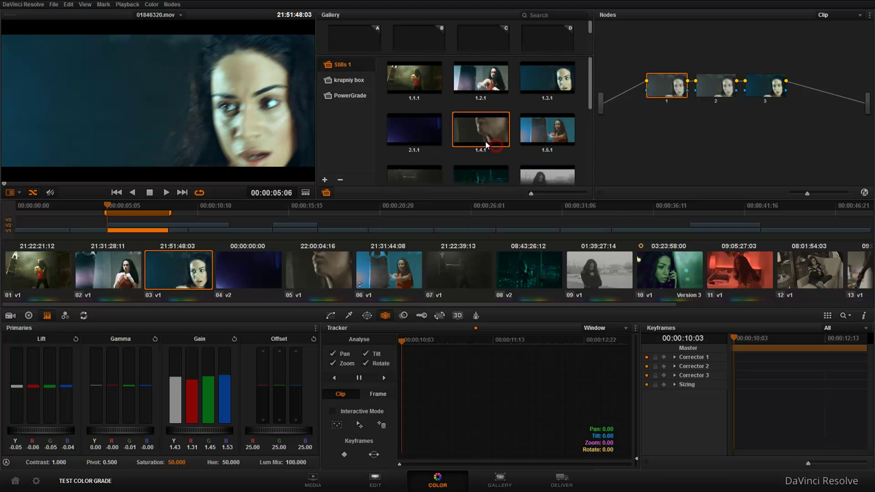
pyautogui.hotkey('ctrl', 'a')
pyautogui.press('Delete')
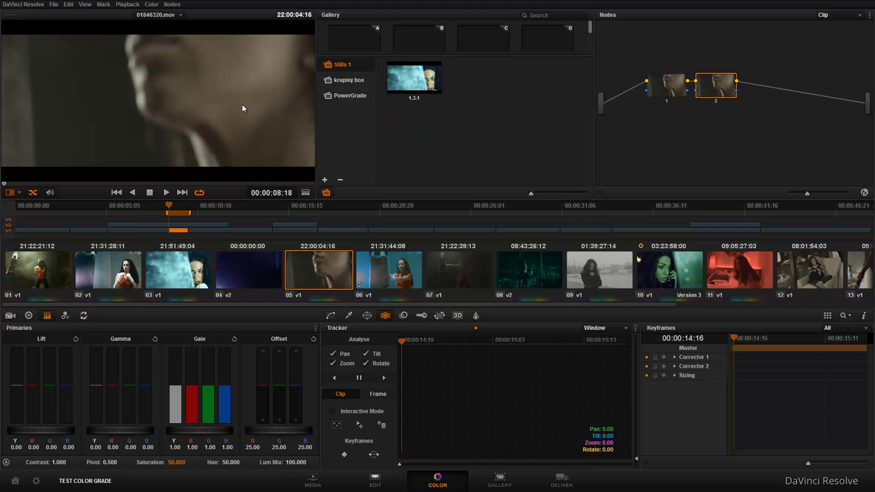
# Step: Select still 1.3.1 in the gallery as the comparison reference
pyautogui.rightClick(199, 103)
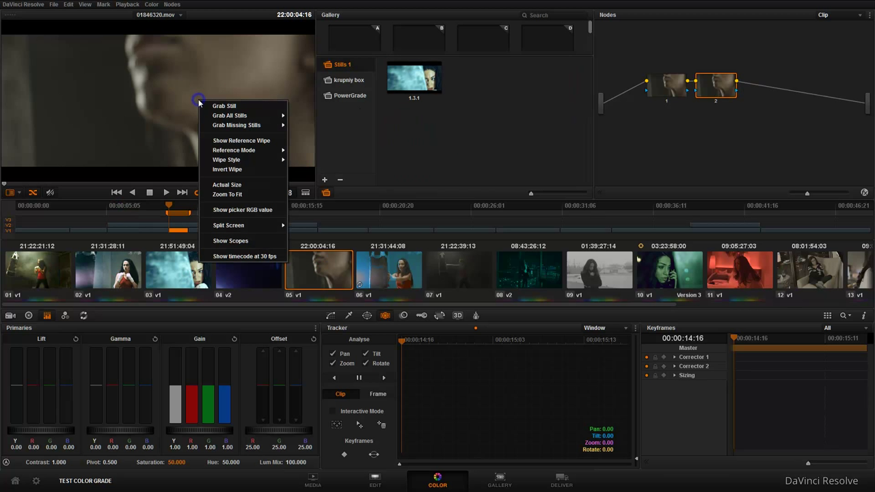
pyautogui.click(402, 147)
pyautogui.click(407, 76)
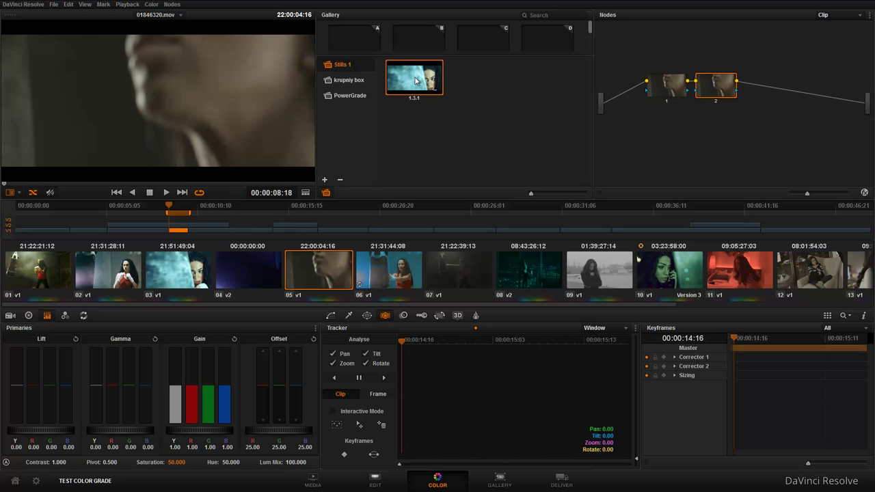
pyautogui.click(412, 153)
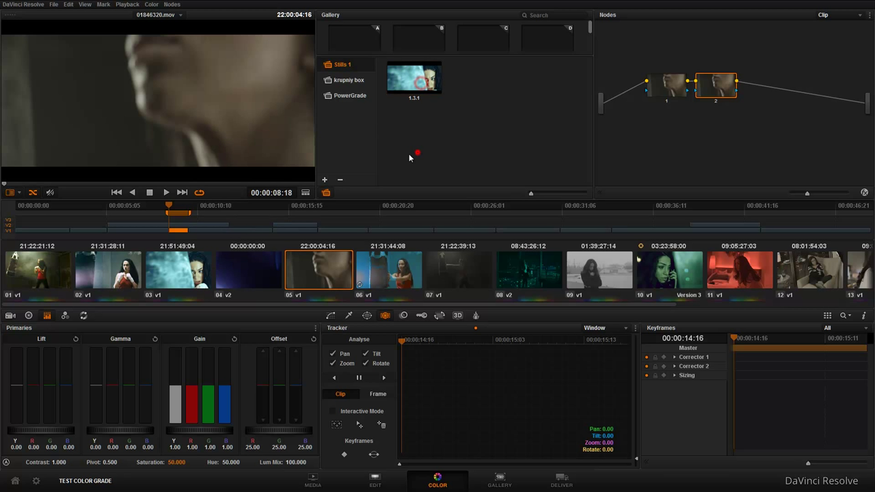
pyautogui.click(410, 81)
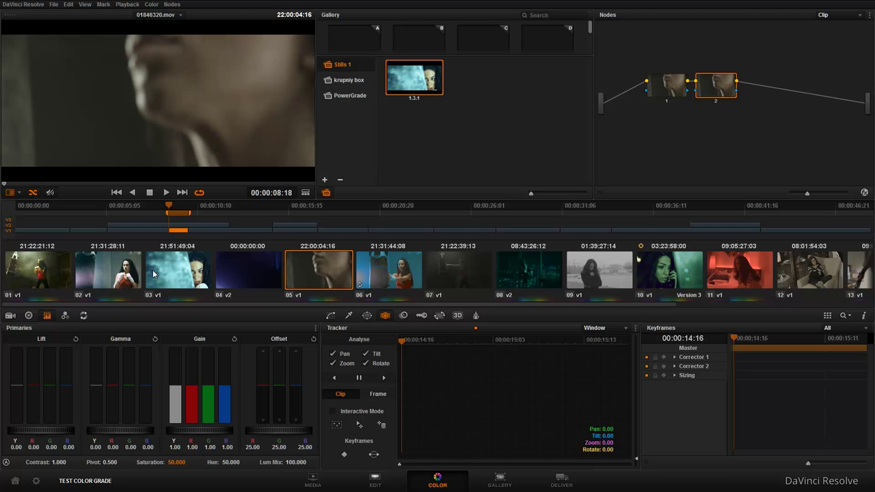
# Step: Show a reference wipe of still 1.3.1 over clip 07
pyautogui.click(463, 273)
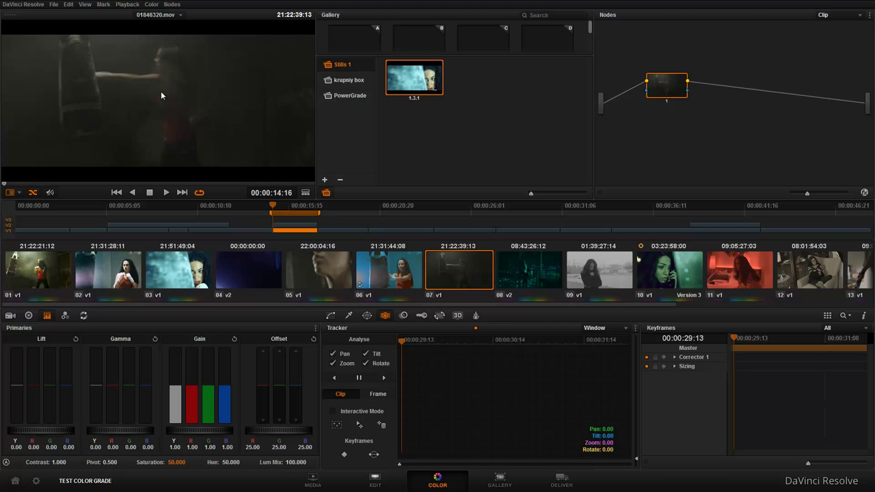
pyautogui.rightClick(199, 87)
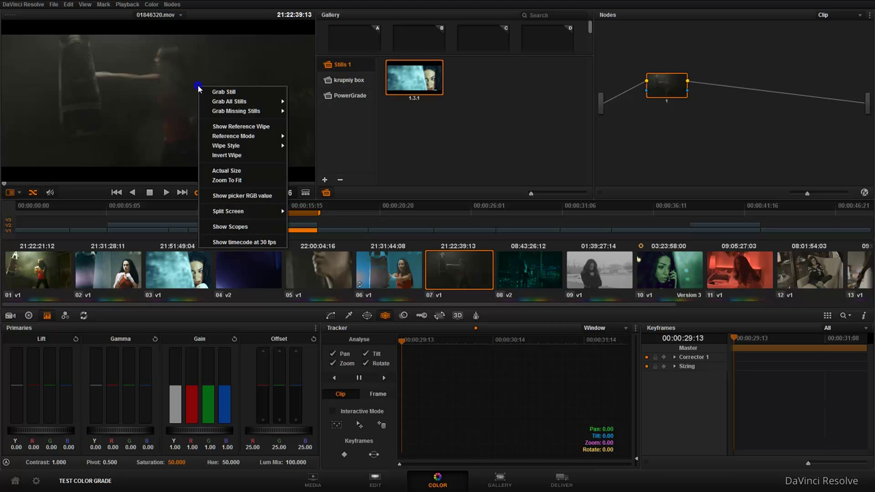
pyautogui.click(255, 126)
pyautogui.moveTo(224, 119); pyautogui.dragTo(311, 115)
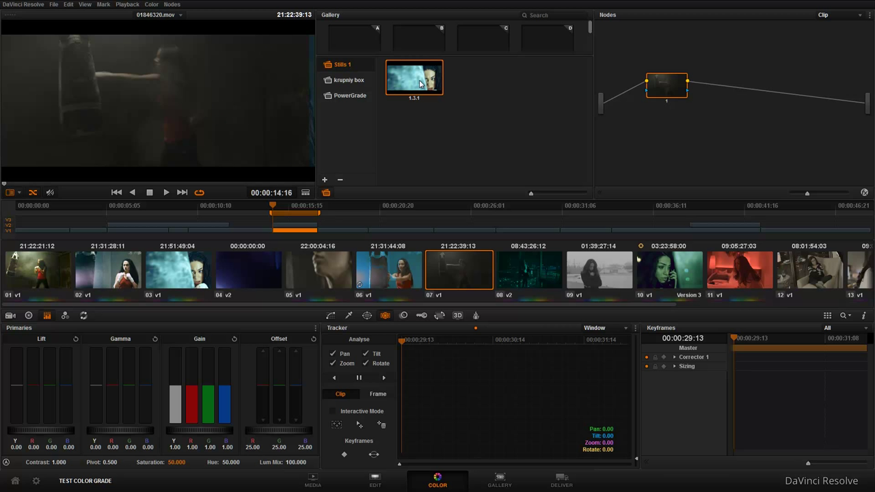
pyautogui.click(419, 75)
# Step: Reposition the wipe boundary and enlarge the viewer to compare the images
pyautogui.moveTo(308, 117); pyautogui.dragTo(177, 131)
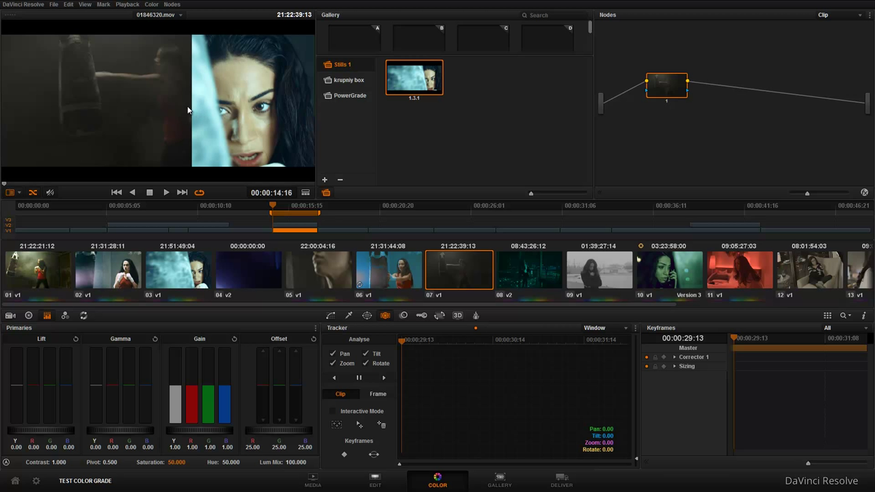
pyautogui.moveTo(189, 110)
pyautogui.mouseDown()
pyautogui.moveTo(220, 110)
pyautogui.moveTo(30, 129)
pyautogui.moveTo(279, 125)
pyautogui.moveTo(5, 141)
pyautogui.moveTo(2, 151)
pyautogui.moveTo(194, 156)
pyautogui.mouseUp()
pyautogui.moveTo(192, 124); pyautogui.dragTo(0, 122)
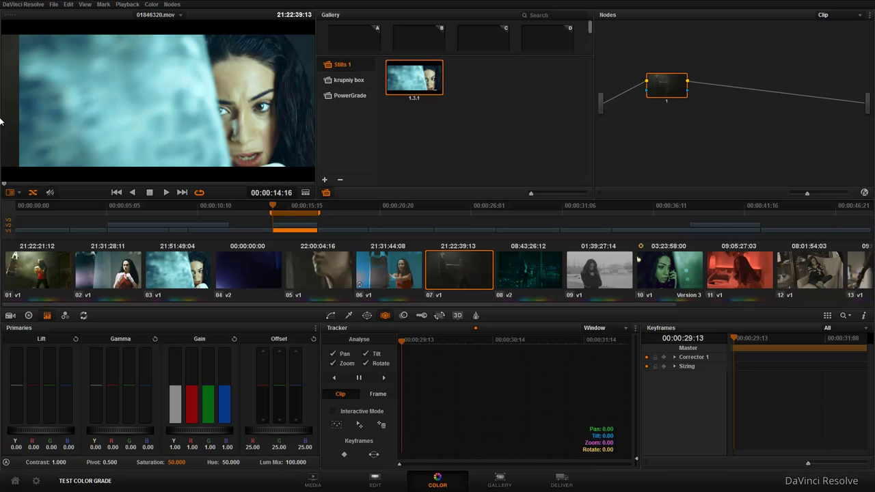
pyautogui.hotkey('alt', 'f')
pyautogui.moveTo(208, 134)
pyautogui.mouseDown()
pyautogui.moveTo(457, 143)
pyautogui.moveTo(268, 139)
pyautogui.moveTo(721, 119)
pyautogui.mouseUp()
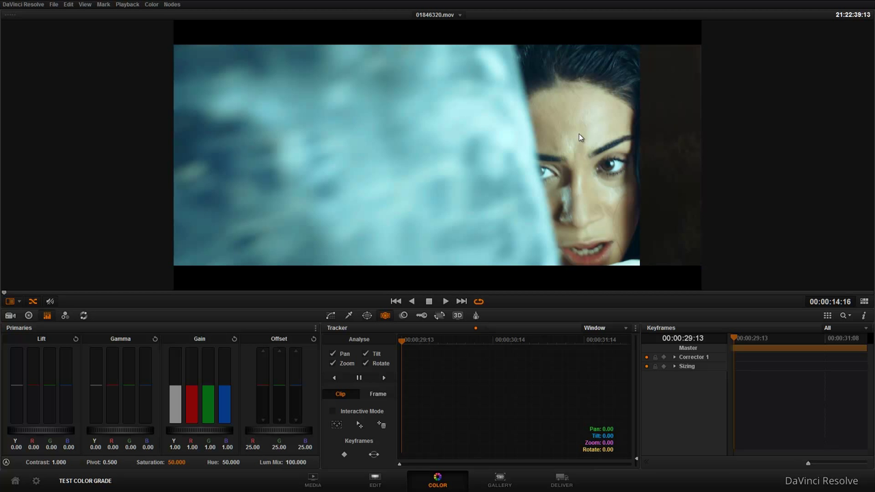
# Step: Turn off 'Wipe wraps when viewing reference stills' and test the wipe across the image
pyautogui.moveTo(176, 177); pyautogui.dragTo(455, 172)
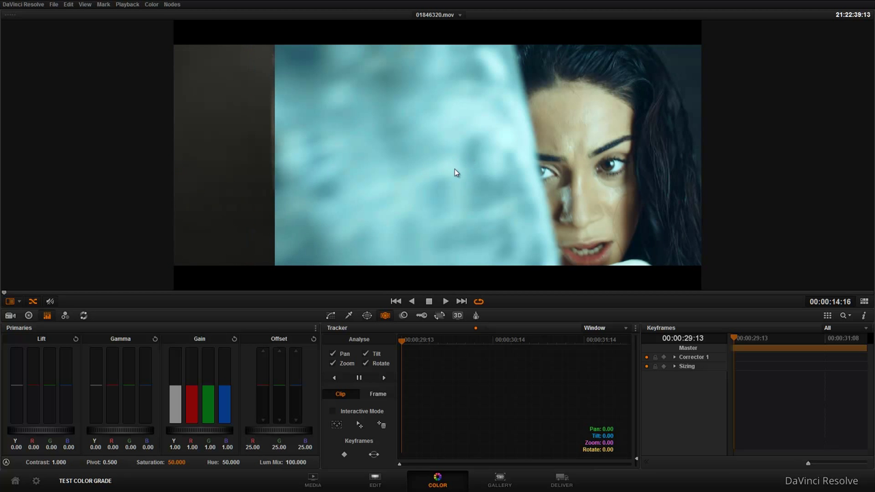
pyautogui.click(35, 480)
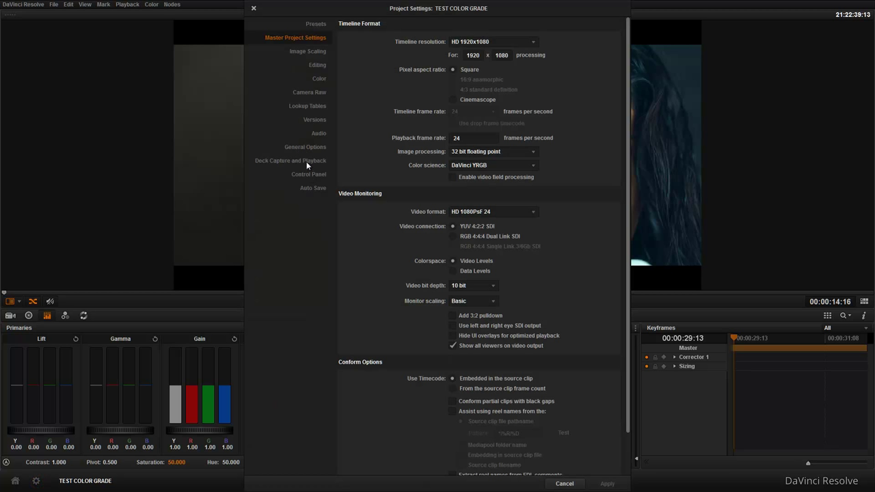
pyautogui.click(313, 148)
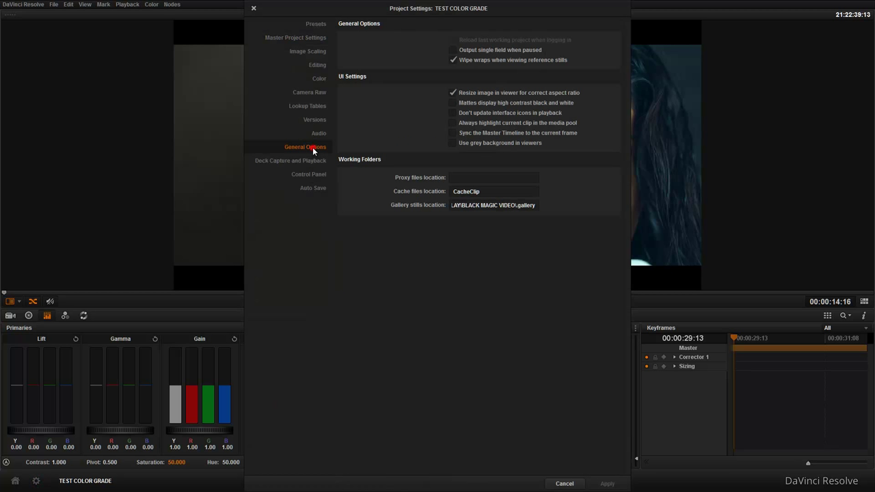
pyautogui.click(454, 60)
pyautogui.click(610, 484)
pyautogui.click(565, 483)
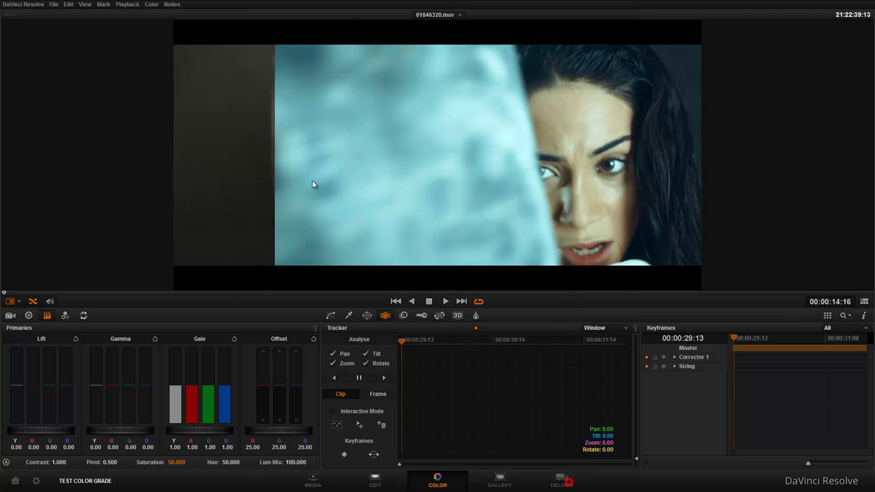
pyautogui.click(281, 146)
pyautogui.moveTo(1, 137)
pyautogui.mouseDown()
pyautogui.moveTo(298, 157)
pyautogui.moveTo(858, 170)
pyautogui.moveTo(1, 169)
pyautogui.moveTo(829, 166)
pyautogui.moveTo(27, 146)
pyautogui.mouseUp()
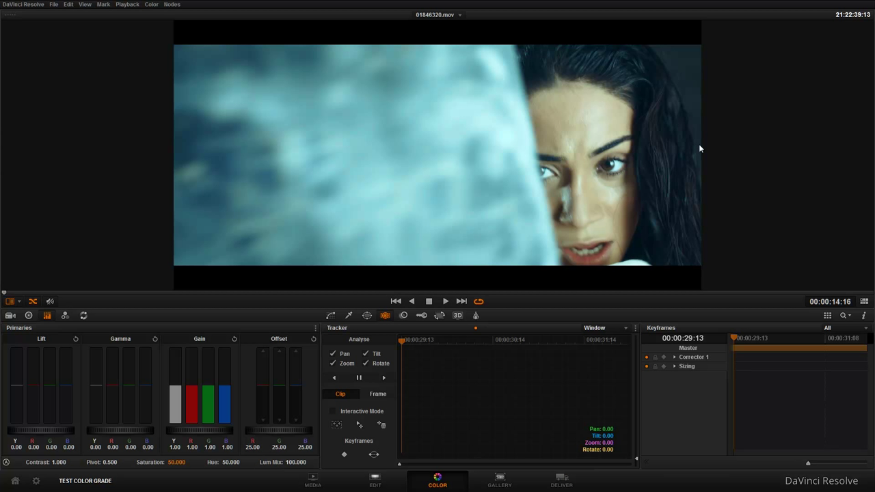
pyautogui.moveTo(277, 144)
pyautogui.mouseDown()
pyautogui.moveTo(826, 136)
pyautogui.moveTo(358, 136)
pyautogui.mouseUp()
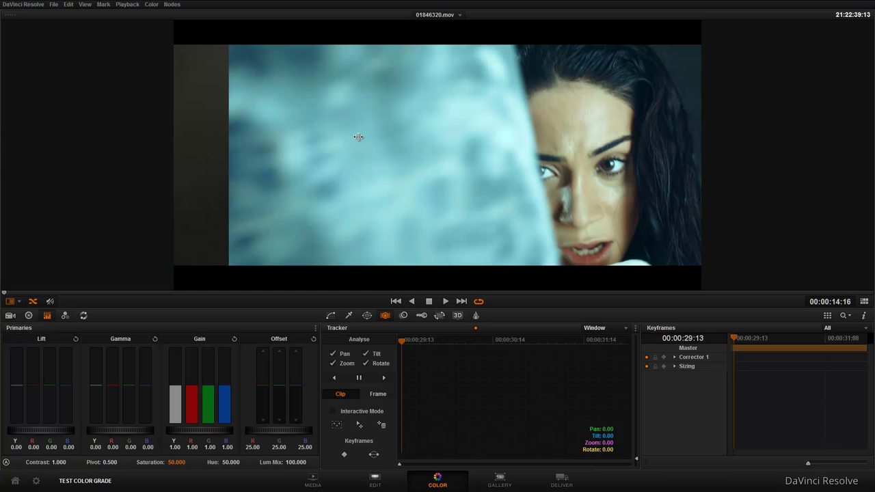
# Step: Re-enable wipe wrapping for reference stills and restore the full Color page layout
pyautogui.click(37, 481)
pyautogui.click(452, 60)
pyautogui.click(608, 483)
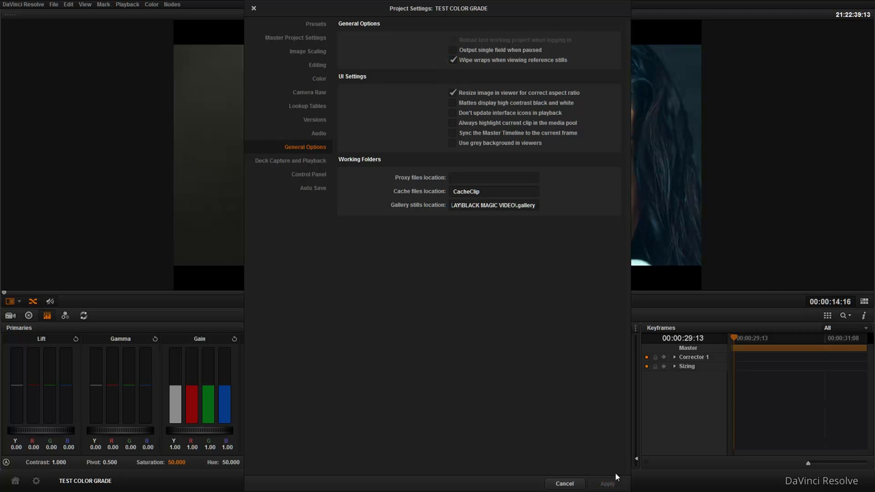
pyautogui.click(574, 484)
pyautogui.click(863, 302)
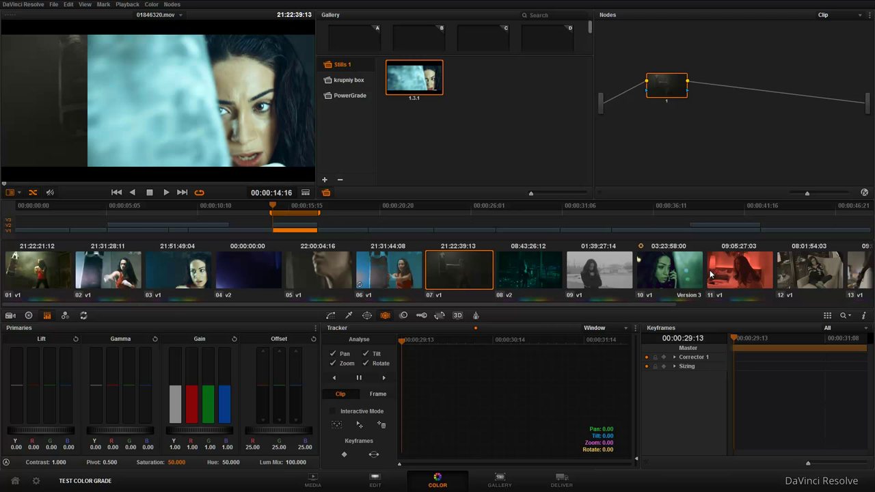
# Step: On red clip 11, turn off Show Reference Wipe and grab a still of the frame
pyautogui.click(745, 275)
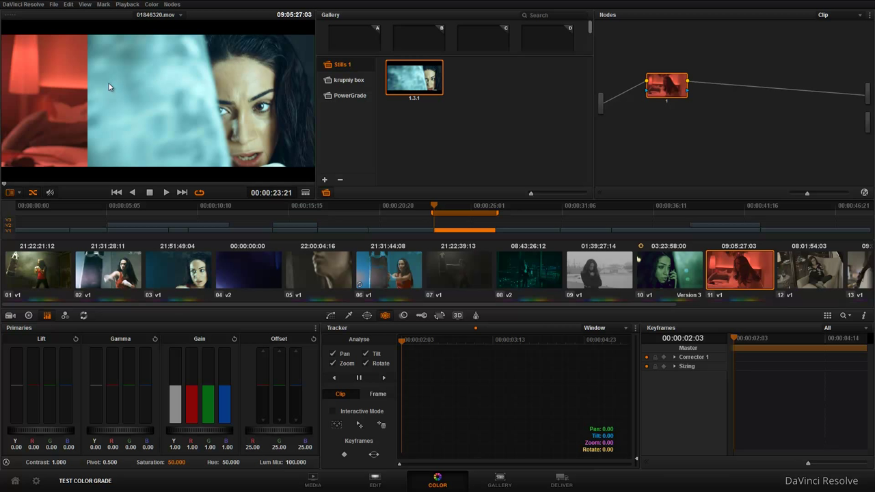
pyautogui.rightClick(149, 91)
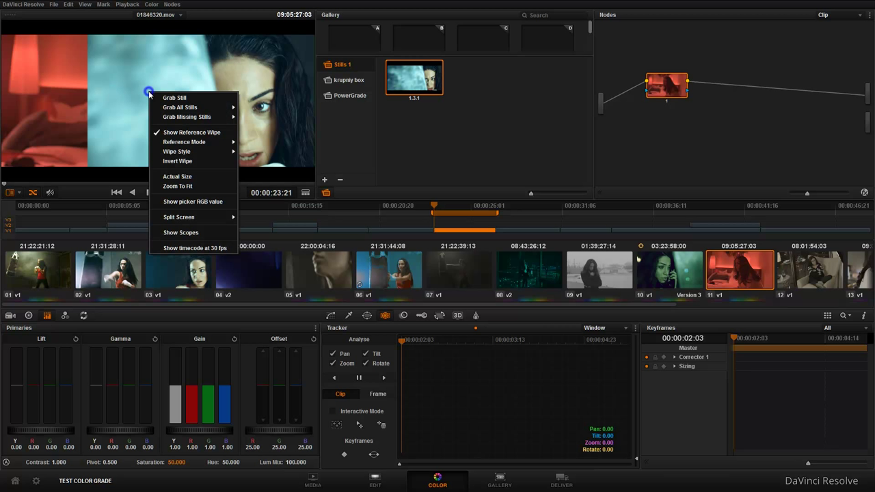
pyautogui.click(213, 134)
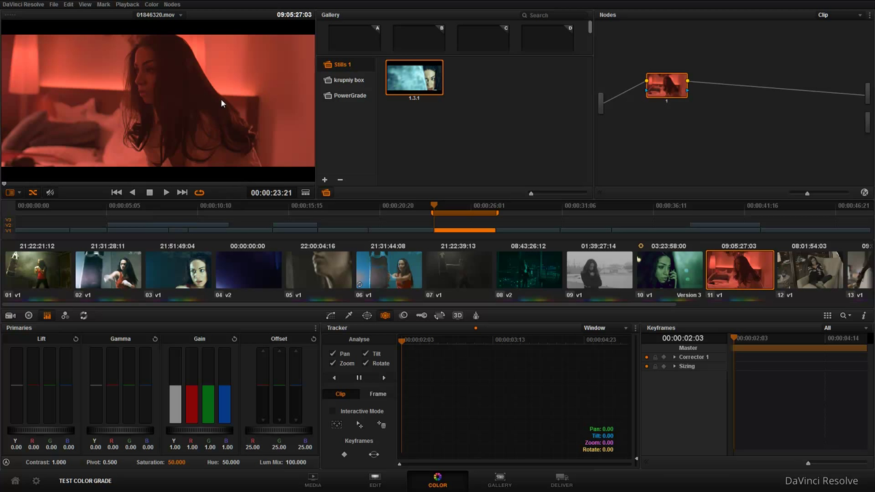
pyautogui.rightClick(203, 103)
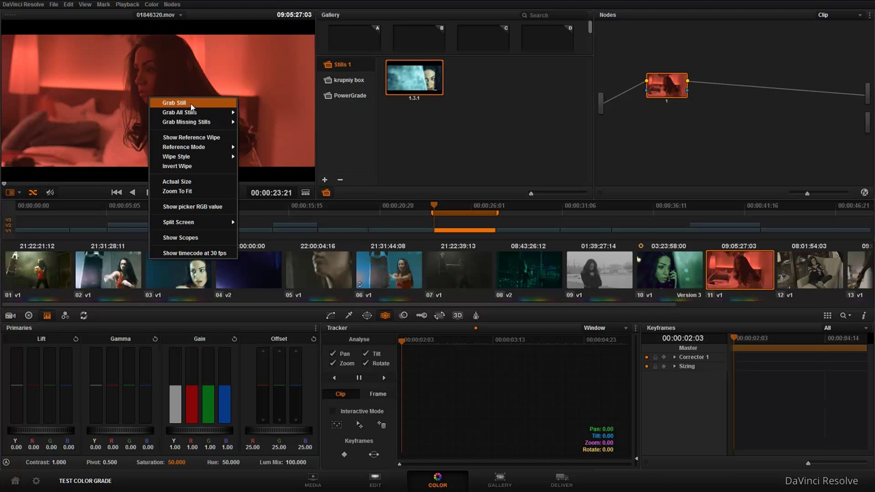
pyautogui.click(190, 103)
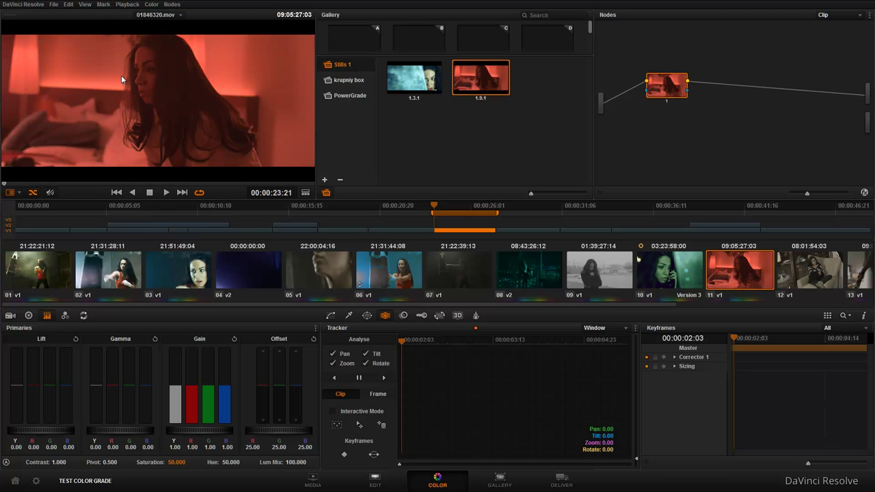
# Step: Toggle the reference wipe off and back on from the View menu, then select clips 06 and 03
pyautogui.click(85, 4)
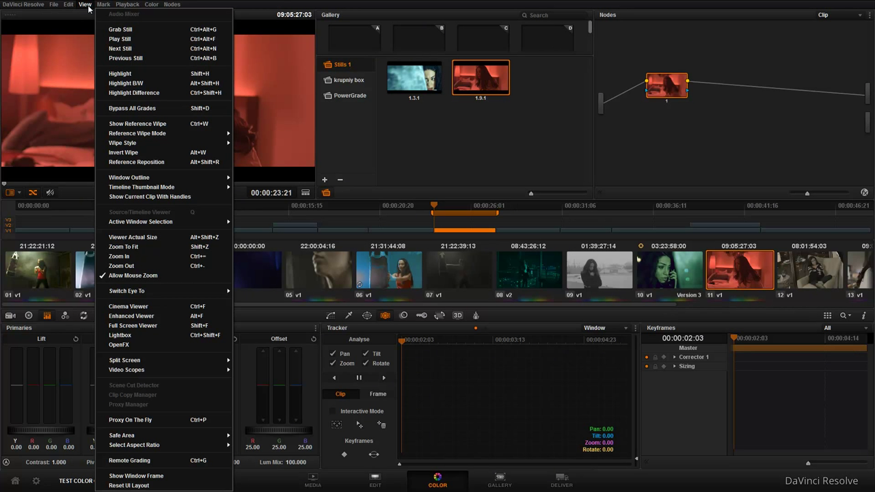
pyautogui.click(173, 124)
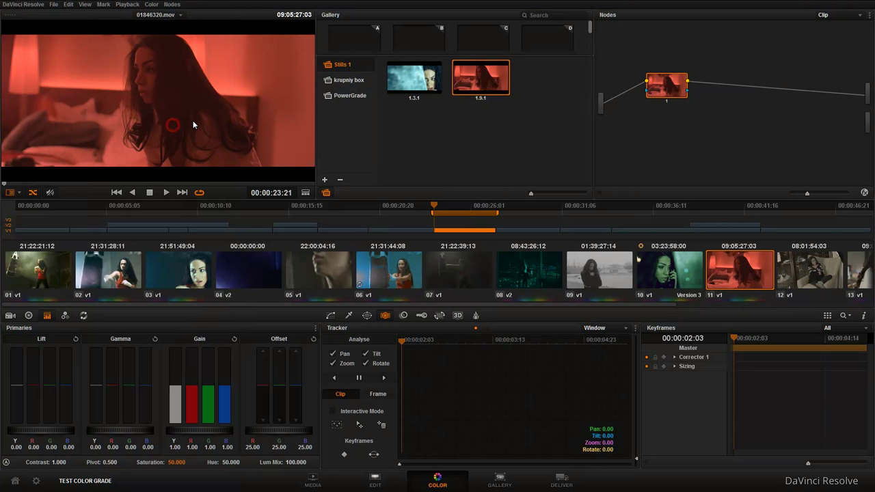
pyautogui.click(85, 4)
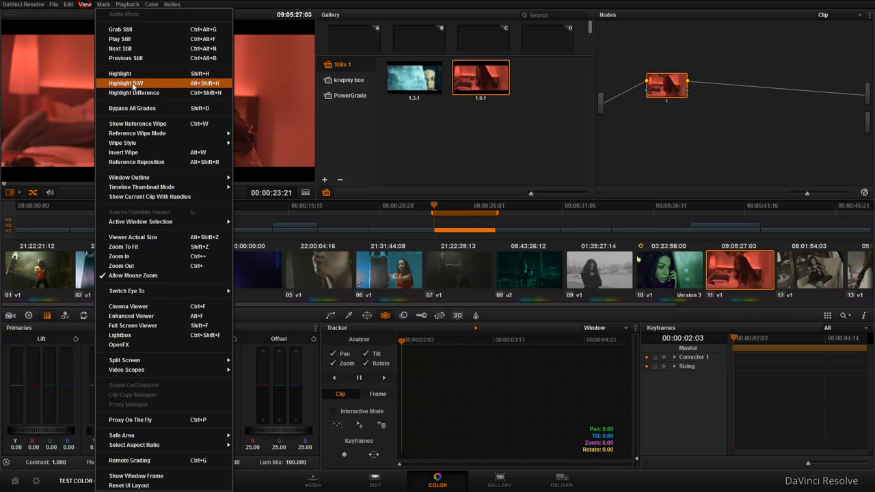
pyautogui.click(152, 127)
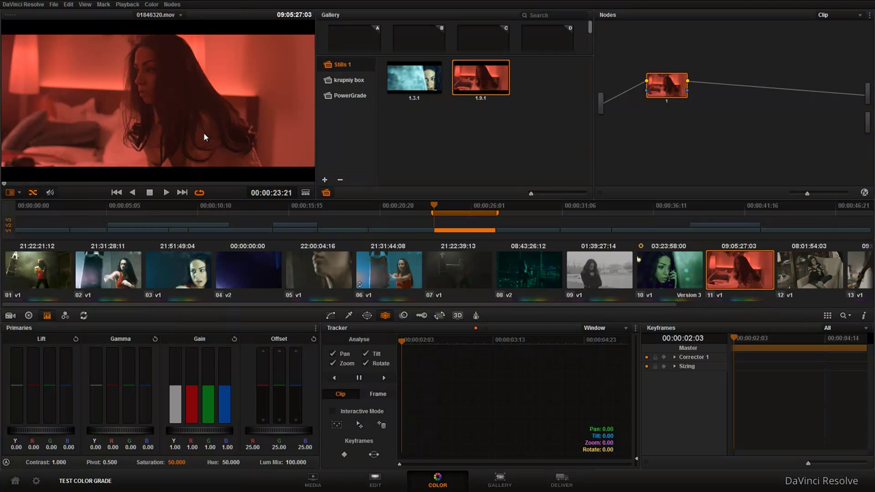
pyautogui.click(399, 271)
pyautogui.click(197, 281)
# Step: Select clip 05 and wipe it against still 1.9.1, dragging the wipe edge right
pyautogui.click(314, 276)
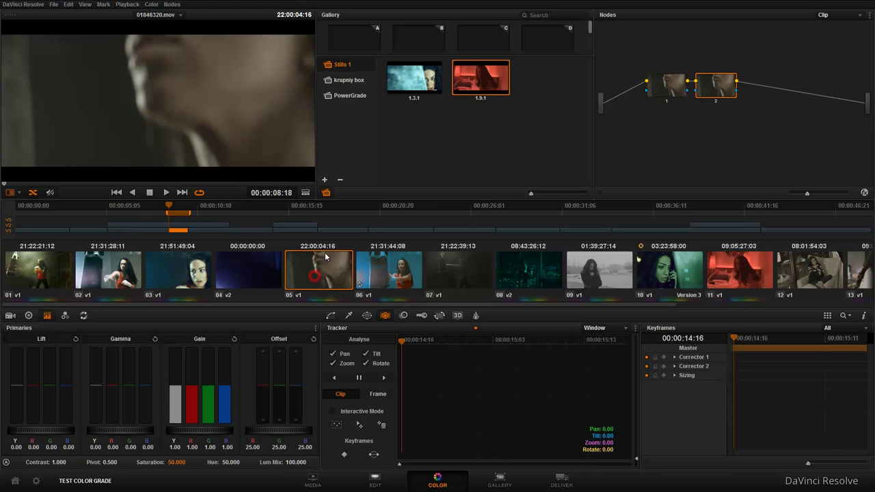
pyautogui.doubleClick(483, 86)
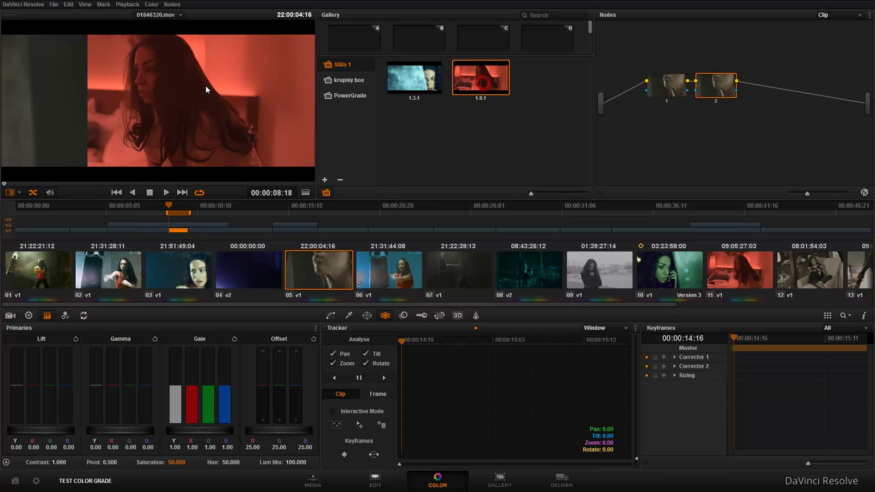
pyautogui.moveTo(86, 97)
pyautogui.mouseDown()
pyautogui.moveTo(235, 97)
pyautogui.moveTo(204, 101)
pyautogui.mouseUp()
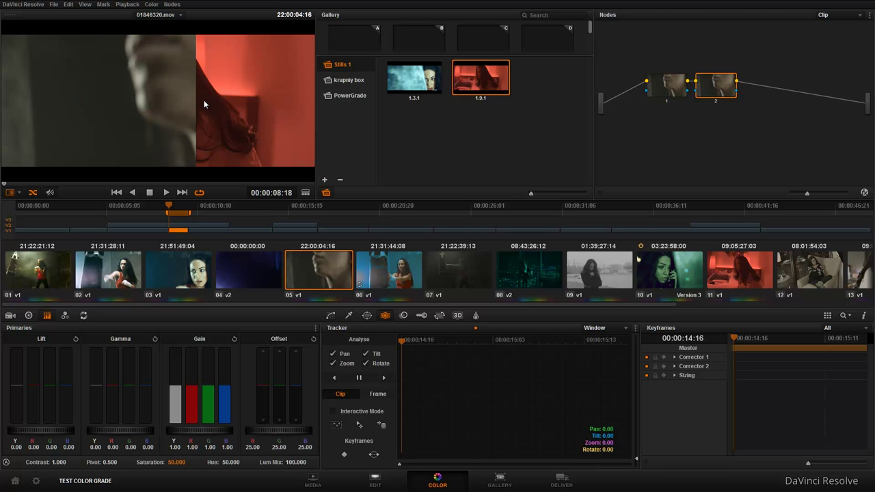
# Step: Toggle the wipe with Ctrl+W a few times, untick Show Reference Wipe, and select clip 07
pyautogui.hotkey('ctrl', 'w')
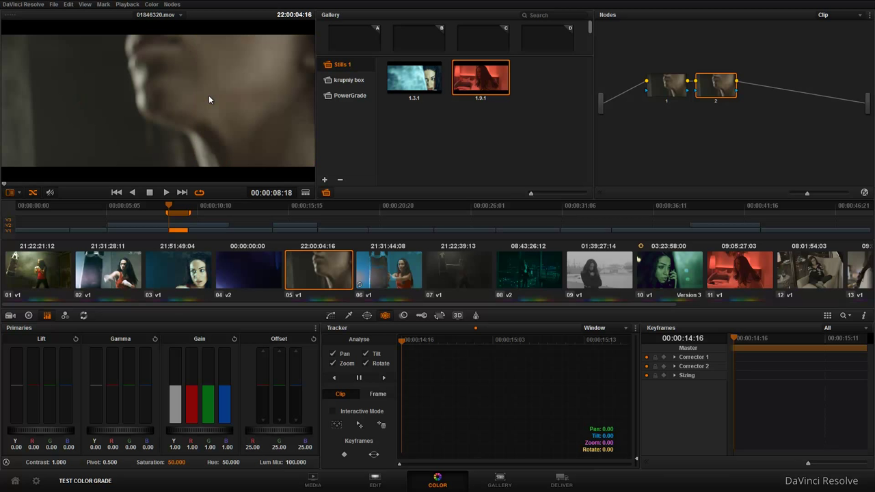
pyautogui.hotkey('ctrl', 'w')
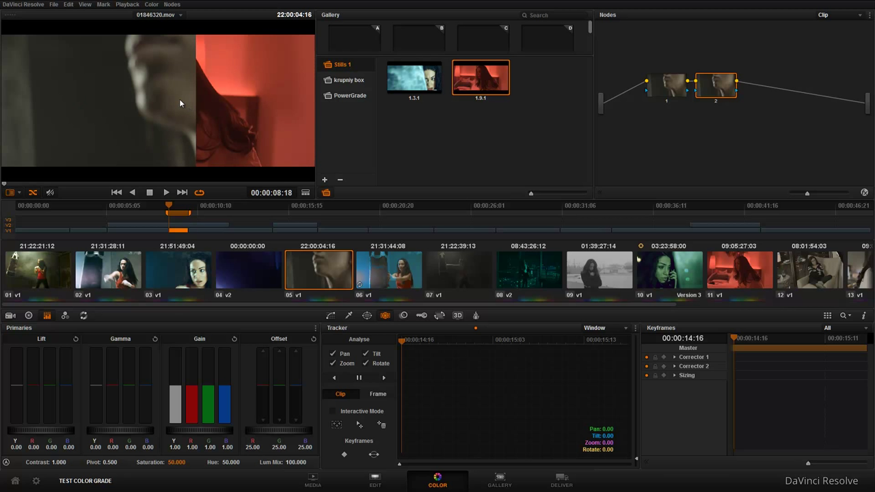
pyautogui.hotkey('ctrl', 'w')
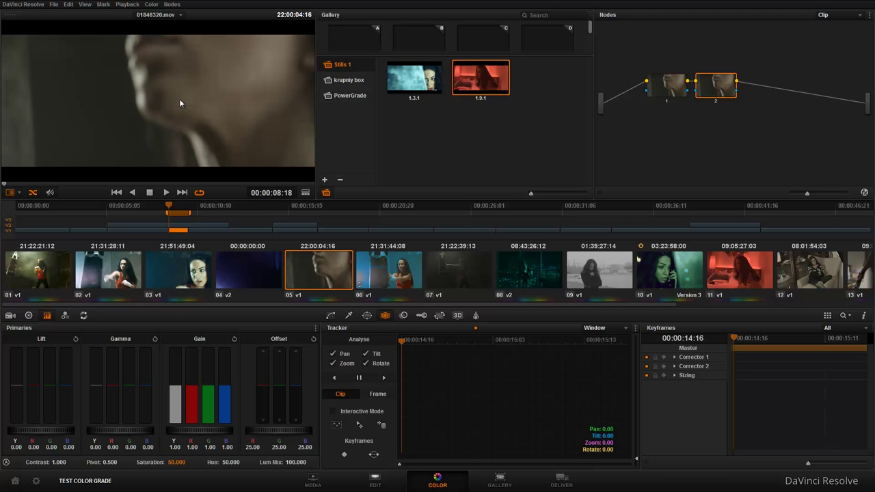
pyautogui.hotkey('ctrl', 'w')
pyautogui.rightClick(179, 98)
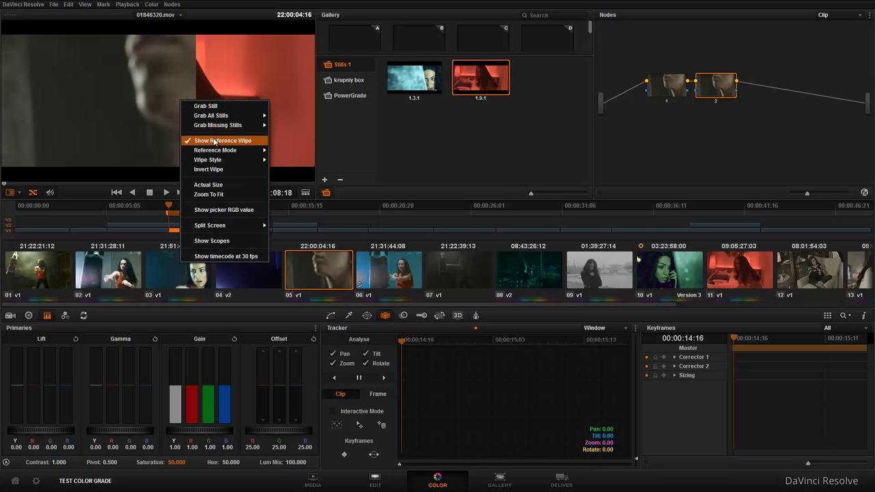
pyautogui.click(214, 141)
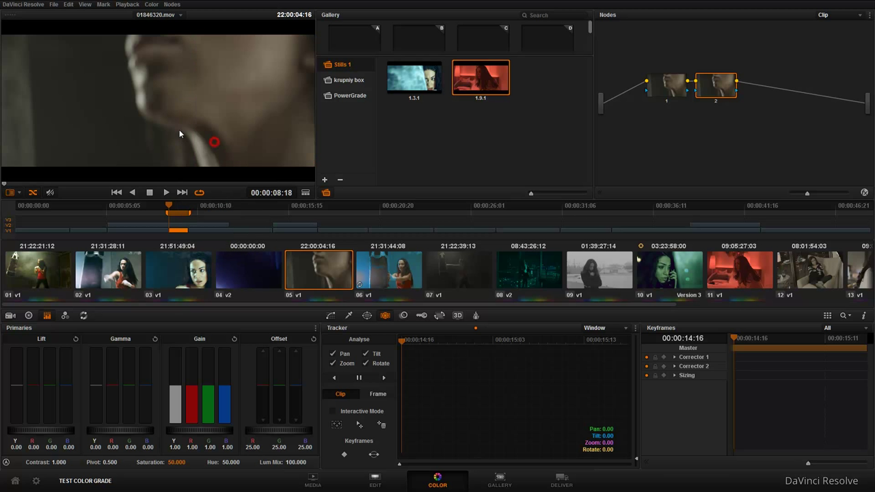
pyautogui.click(451, 270)
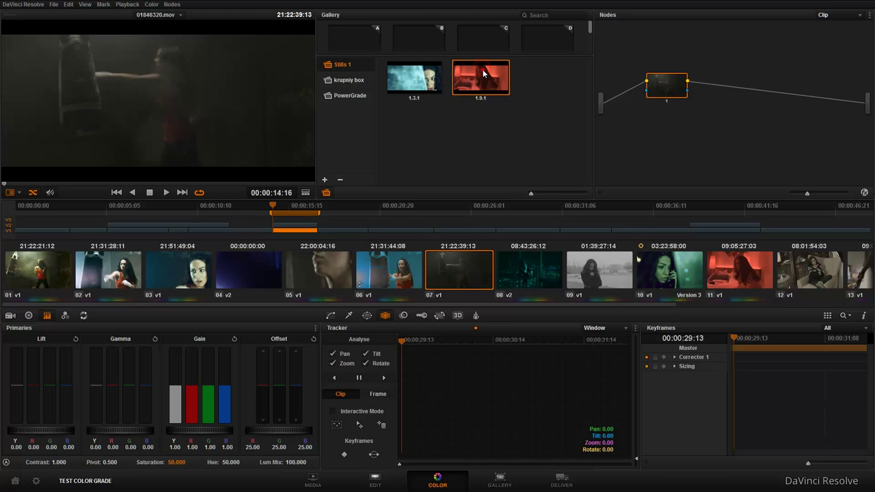
# Step: Wipe against still 1.9.1, then 1.3.1, moving the divider and playing the 1.9.1 still
pyautogui.doubleClick(469, 82)
pyautogui.moveTo(199, 118)
pyautogui.mouseDown()
pyautogui.moveTo(121, 119)
pyautogui.moveTo(239, 121)
pyautogui.mouseUp()
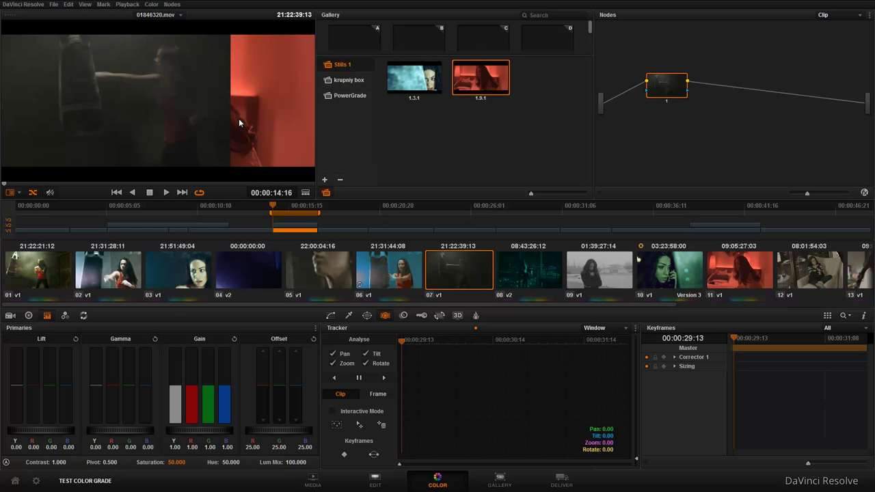
pyautogui.doubleClick(419, 83)
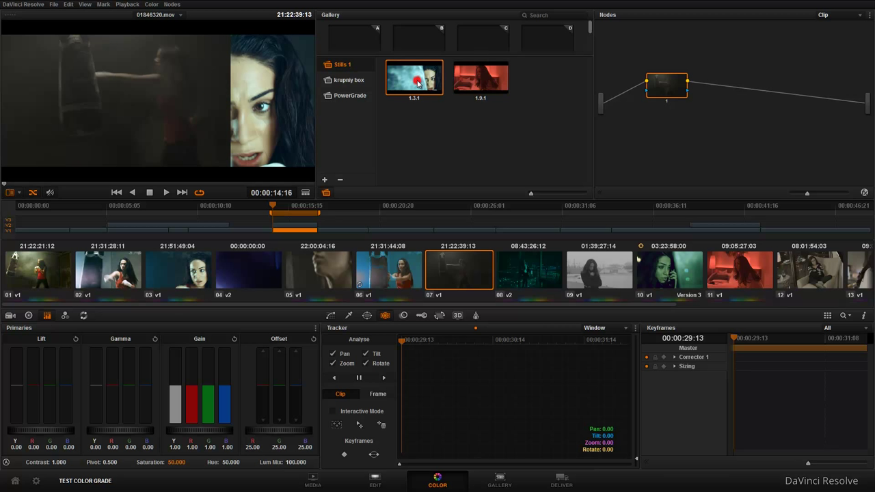
pyautogui.moveTo(218, 111); pyautogui.dragTo(205, 113)
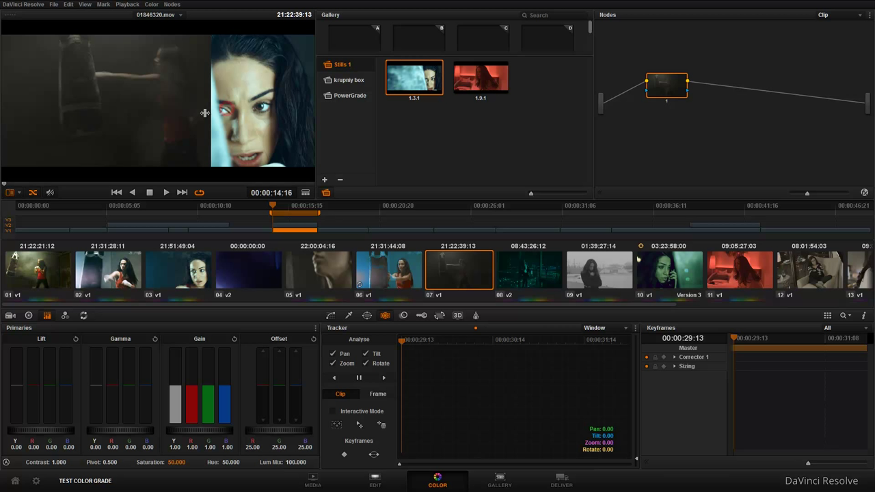
pyautogui.rightClick(484, 81)
pyautogui.click(529, 103)
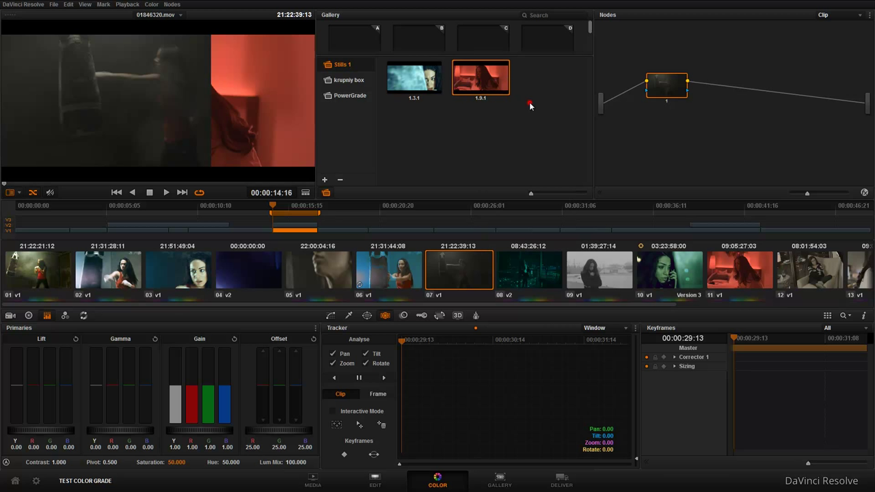
pyautogui.click(421, 82)
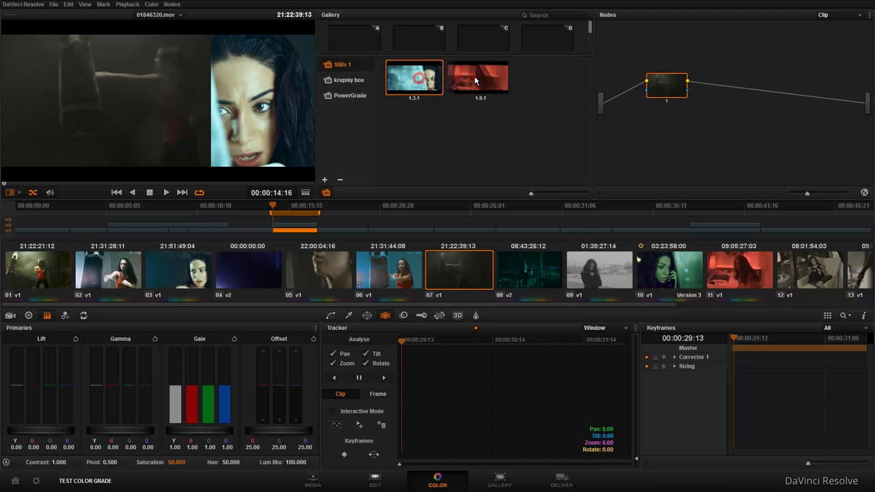
# Step: Keep comparing against gallery stills and move the wipe split toward the frame's left
pyautogui.rightClick(475, 77)
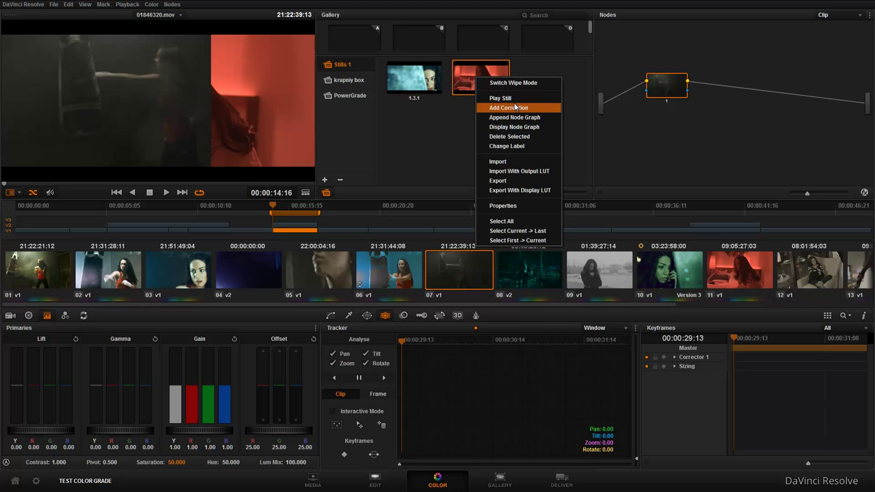
pyautogui.rightClick(171, 88)
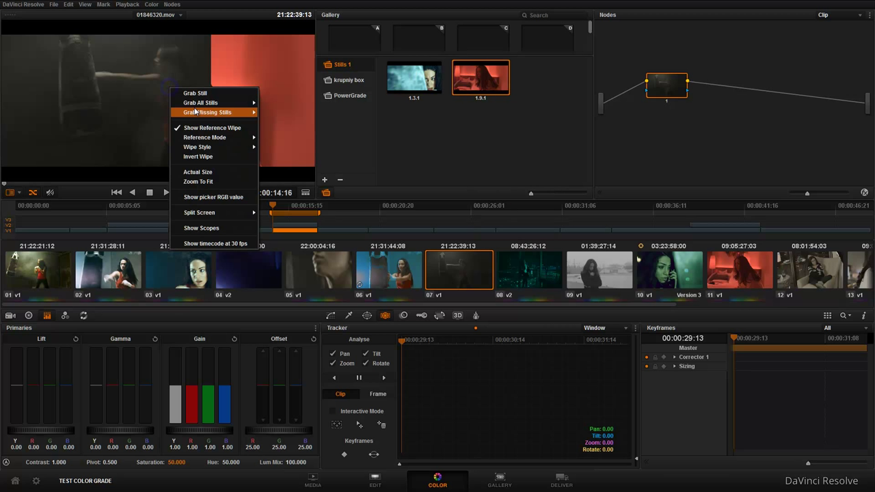
pyautogui.moveTo(208, 140)
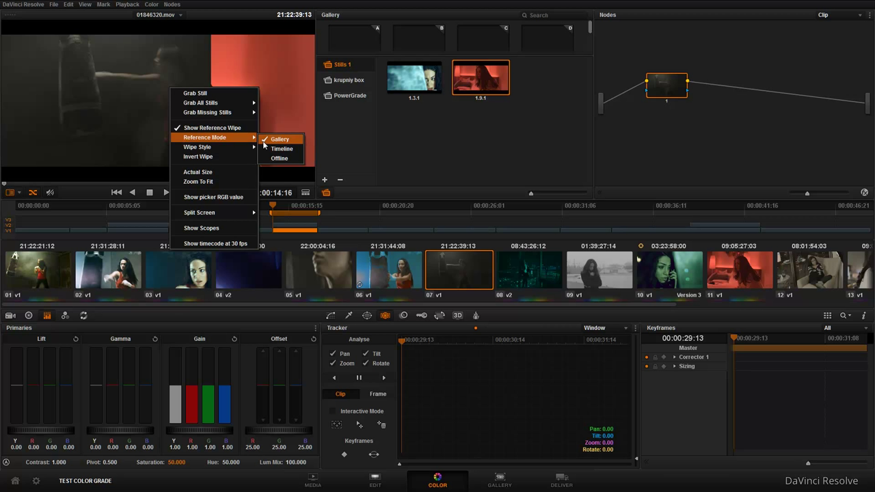
pyautogui.click(382, 129)
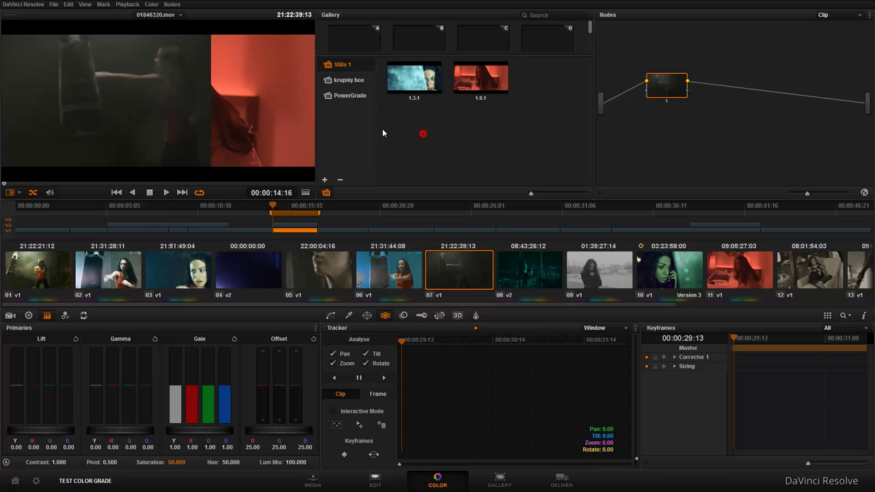
pyautogui.moveTo(201, 81); pyautogui.dragTo(159, 90)
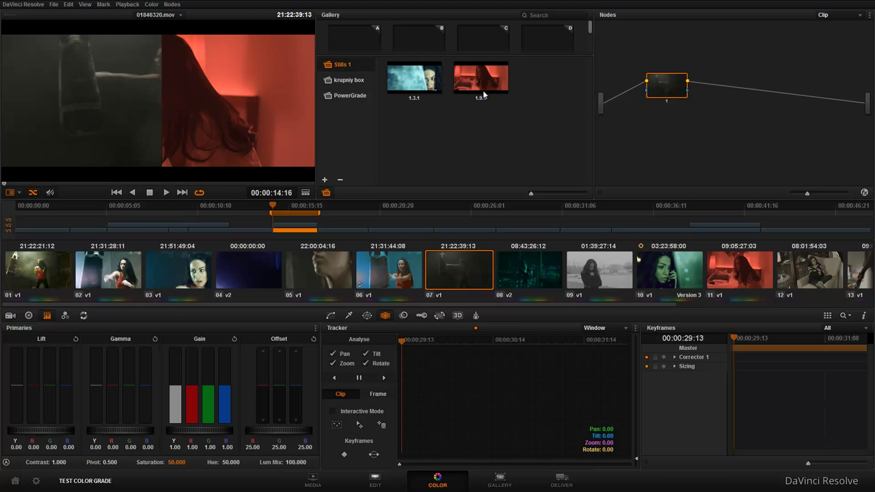
# Step: Select clip 10 and grab its green-graded frame as a new still
pyautogui.click(665, 285)
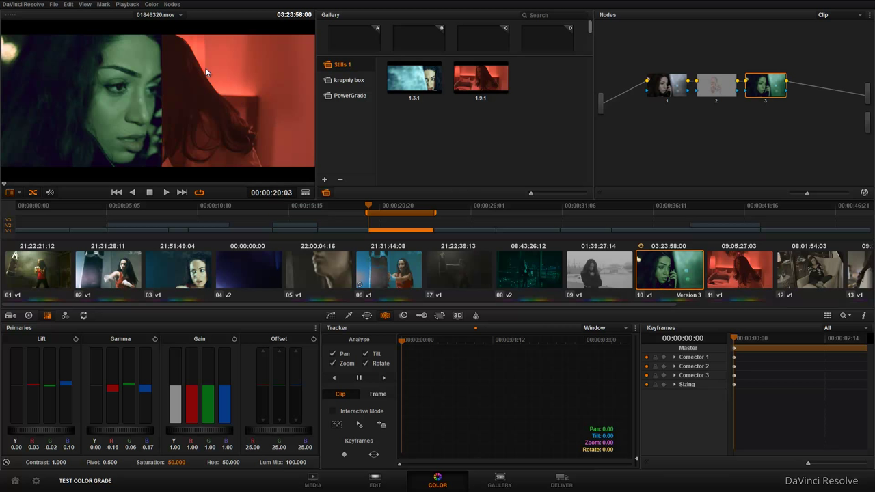
pyautogui.rightClick(167, 102)
pyautogui.click(190, 110)
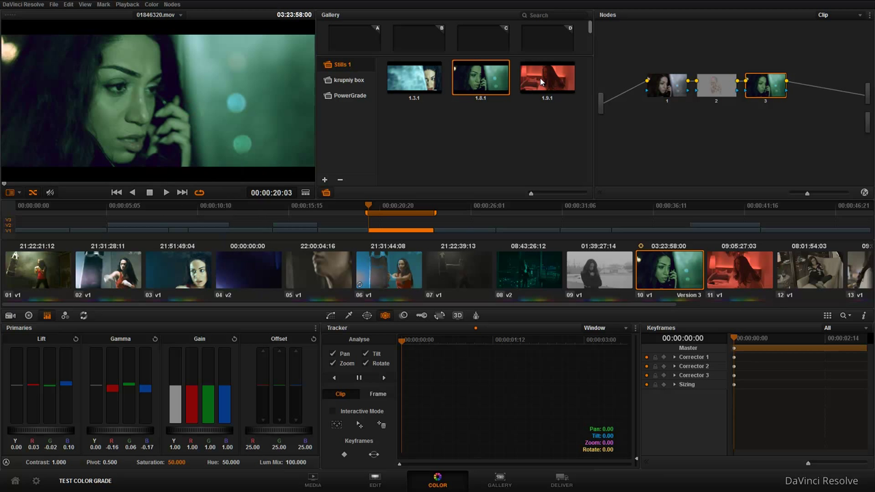
# Step: Select clip 07 and wipe it against red still 1.9.1, shifting the split right
pyautogui.click(455, 272)
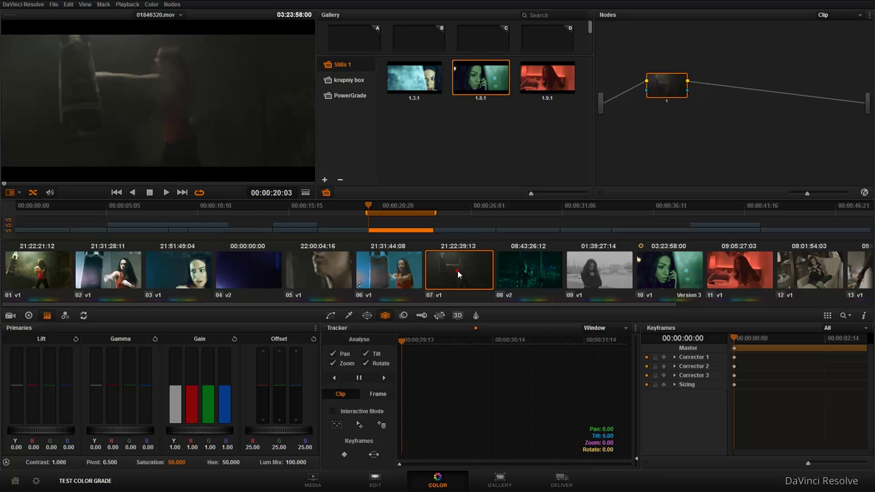
pyautogui.click(536, 85)
pyautogui.moveTo(164, 88); pyautogui.dragTo(186, 94)
# Step: Set the viewer's Reference Mode to Timeline, adjust the split, and select clip 10
pyautogui.rightClick(176, 99)
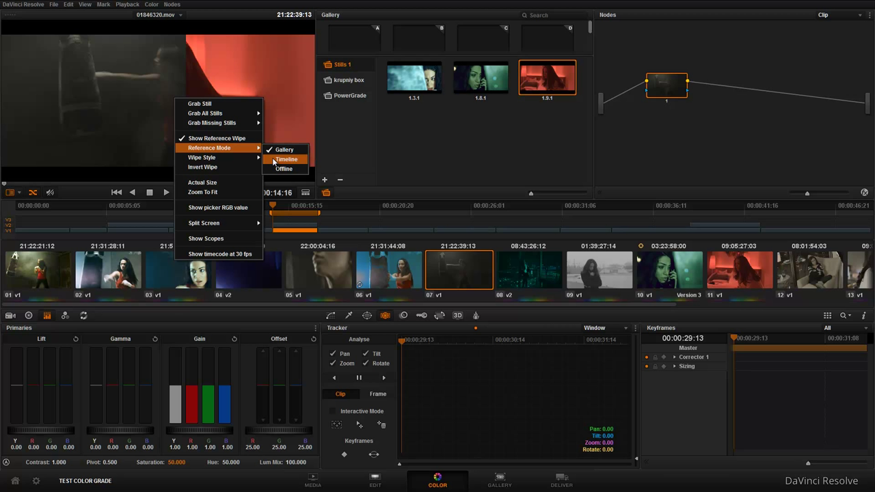
pyautogui.click(273, 161)
pyautogui.moveTo(190, 121); pyautogui.dragTo(204, 121)
pyautogui.click(665, 279)
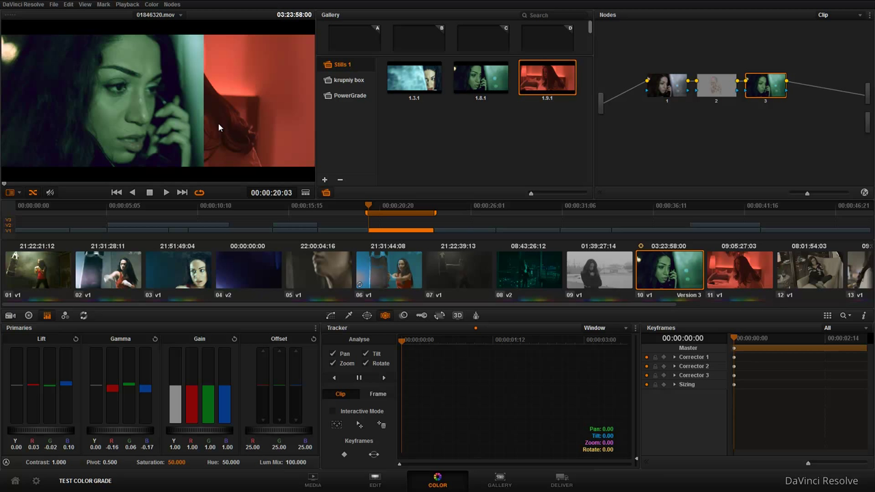
# Step: Wipe clip 10 against timeline clip 06, sliding the divider, then against night-city clip 08
pyautogui.click(390, 277)
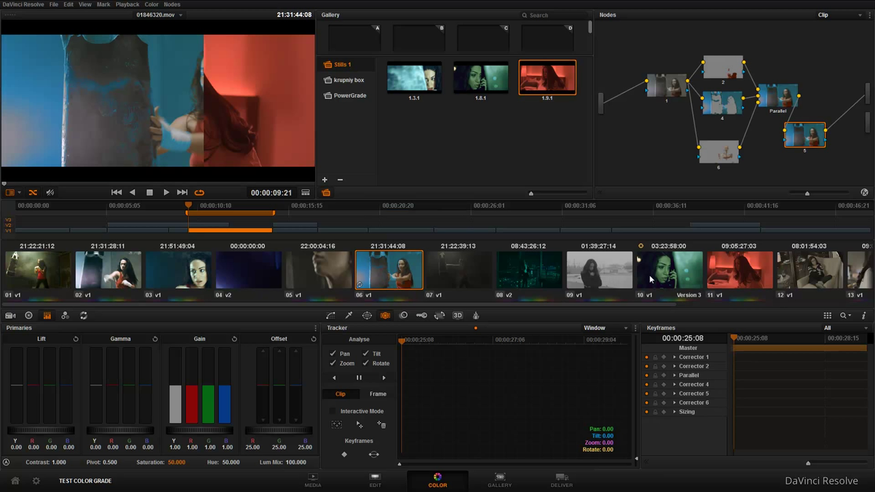
pyautogui.click(652, 278)
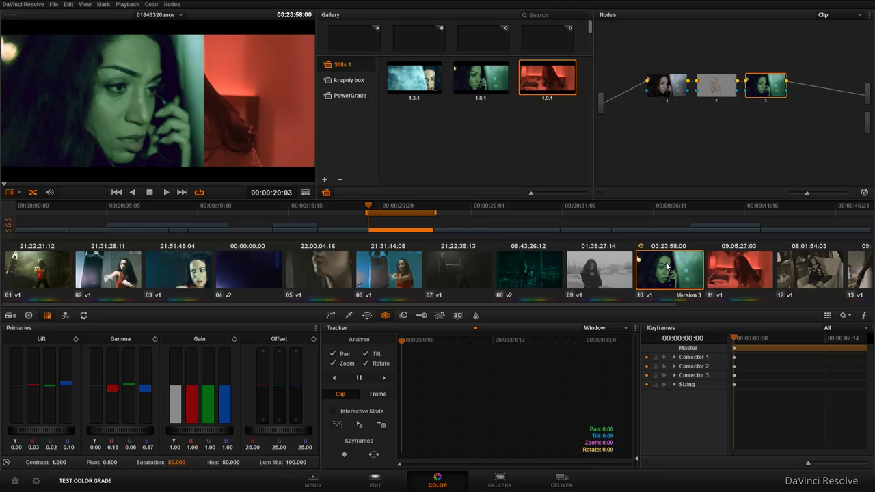
pyautogui.rightClick(398, 275)
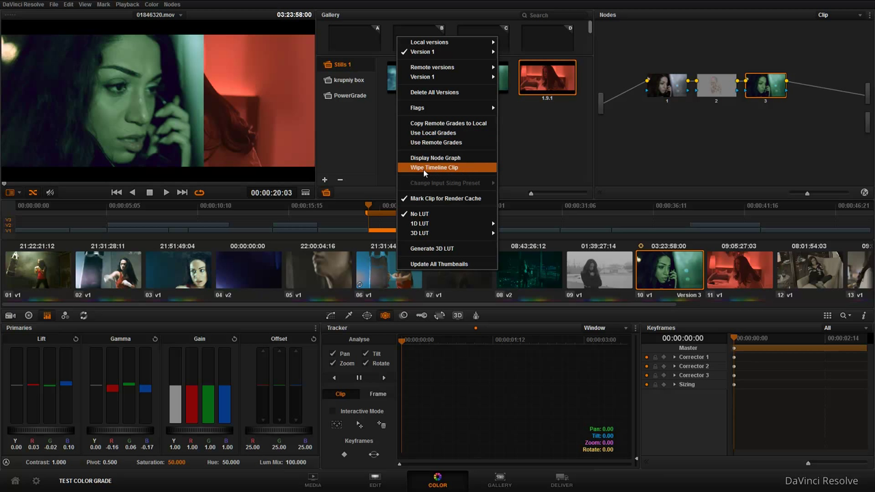
pyautogui.click(456, 169)
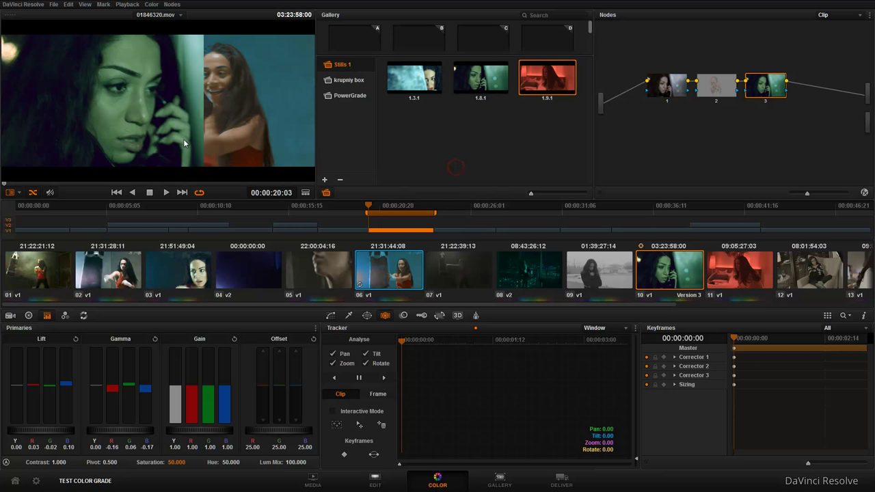
pyautogui.moveTo(202, 141); pyautogui.dragTo(228, 148)
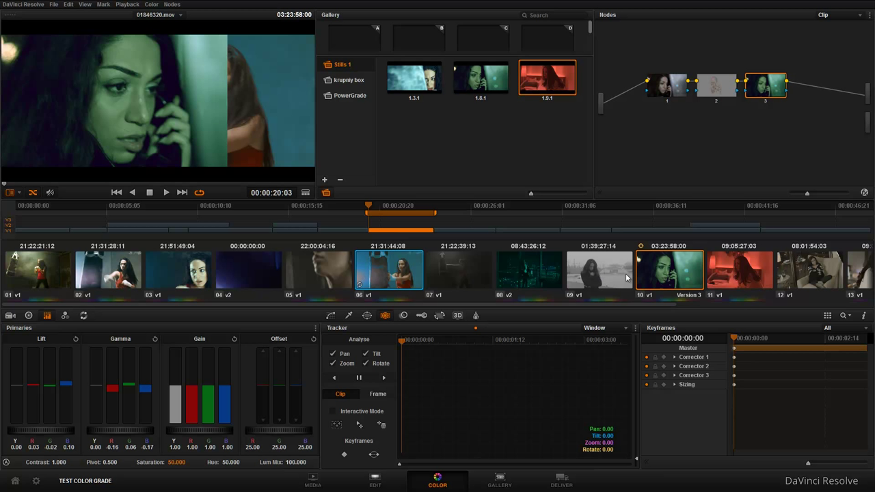
pyautogui.moveTo(229, 133); pyautogui.dragTo(179, 131)
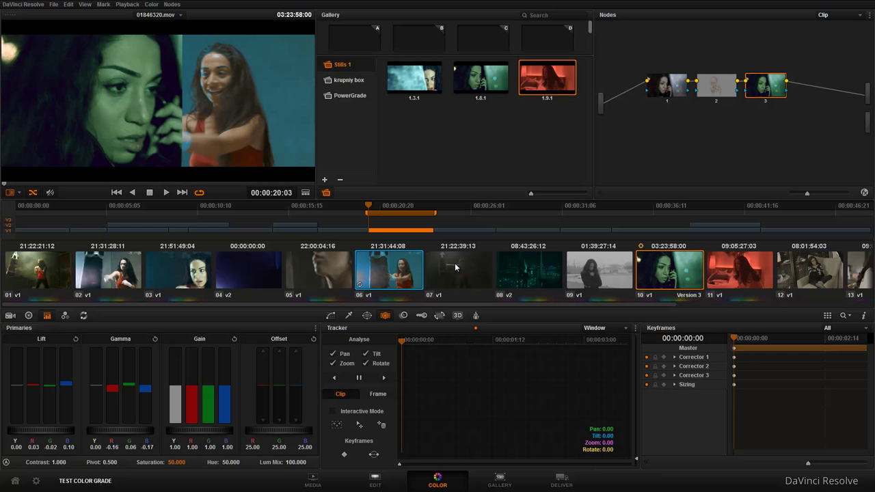
pyautogui.rightClick(531, 280)
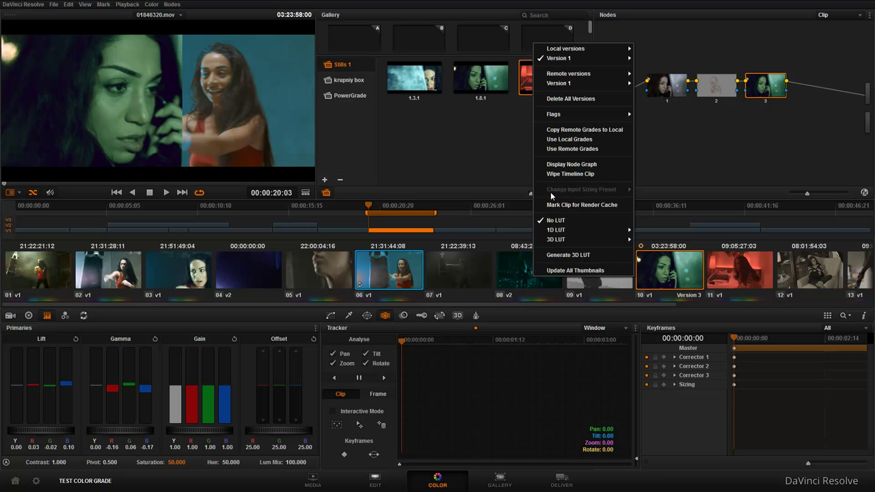
pyautogui.click(580, 173)
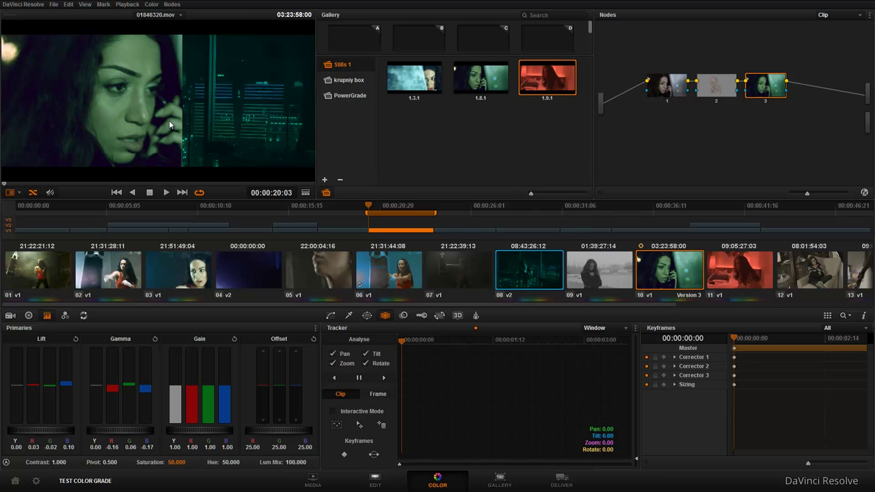
# Step: Wipe clip 10 against timeline clip 03 and nudge the comparison divider
pyautogui.rightClick(199, 272)
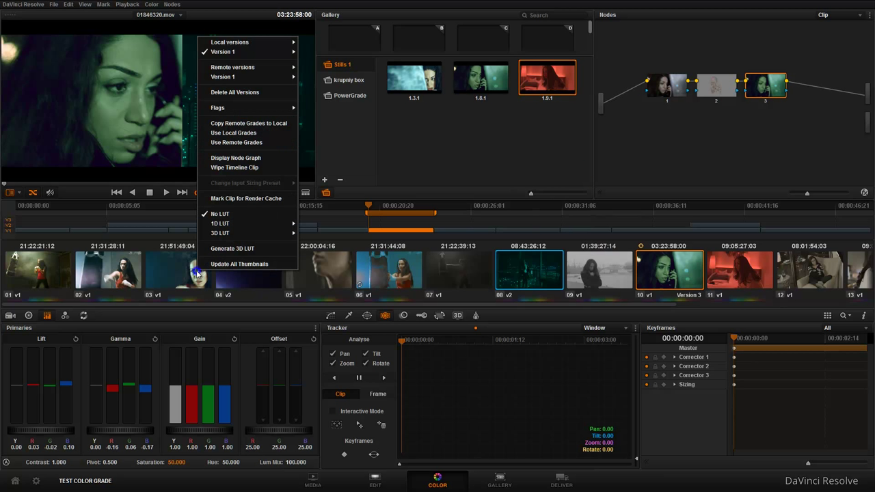
pyautogui.click(235, 168)
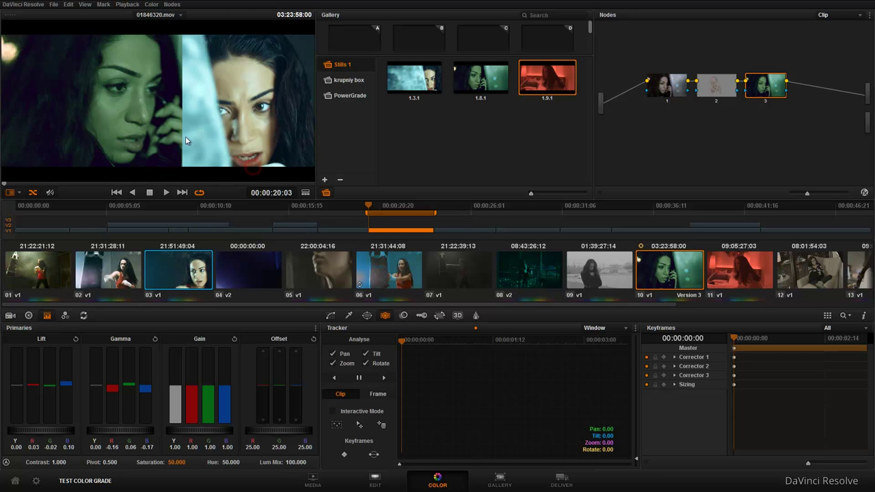
pyautogui.moveTo(181, 135)
pyautogui.mouseDown()
pyautogui.moveTo(87, 139)
pyautogui.moveTo(195, 142)
pyautogui.mouseUp()
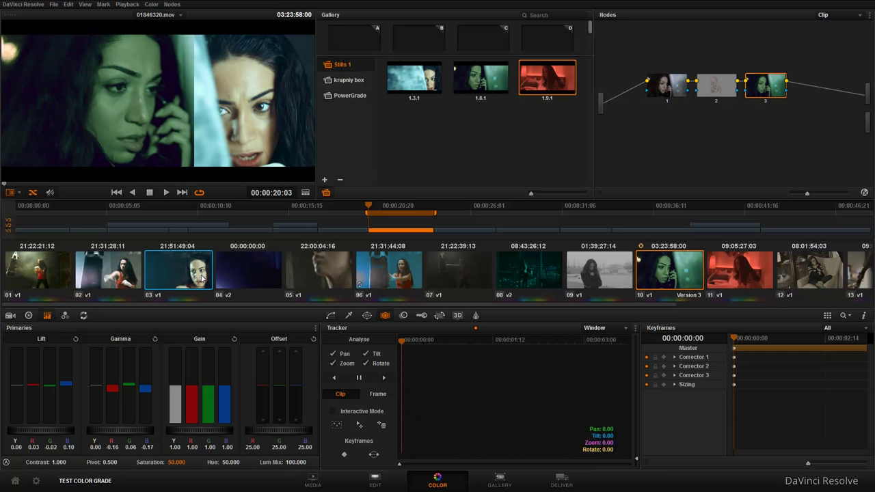
# Step: Switch Reference Mode to Offline, then back to Gallery, and select clip 07
pyautogui.rightClick(177, 94)
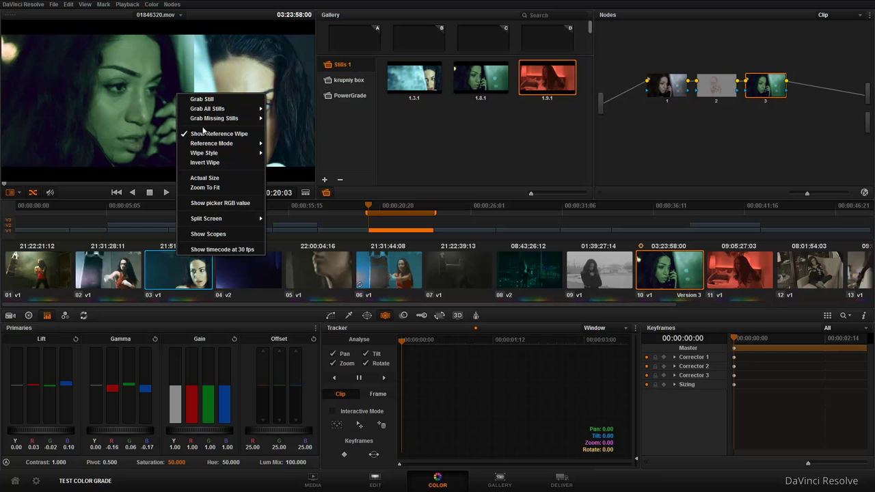
pyautogui.moveTo(214, 147)
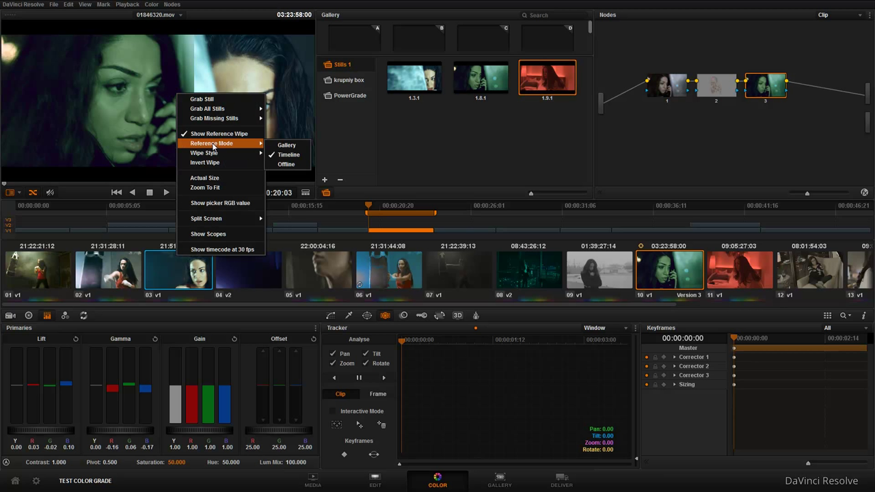
pyautogui.click(280, 164)
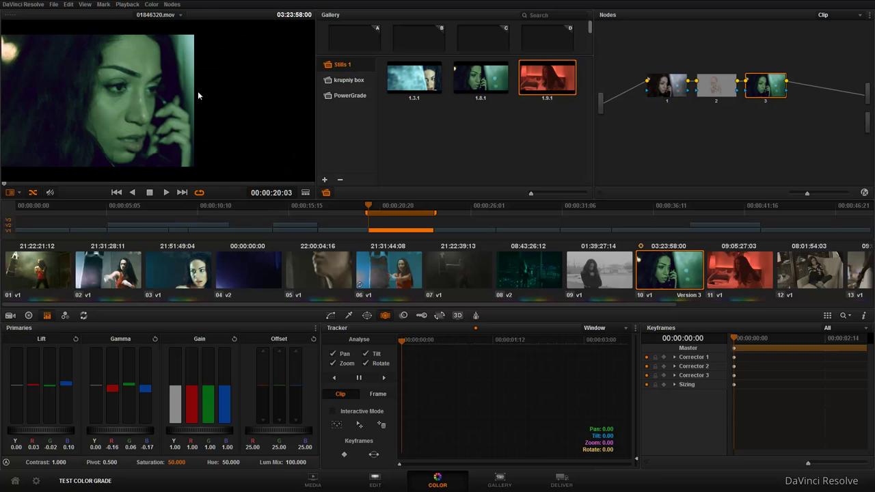
pyautogui.rightClick(154, 95)
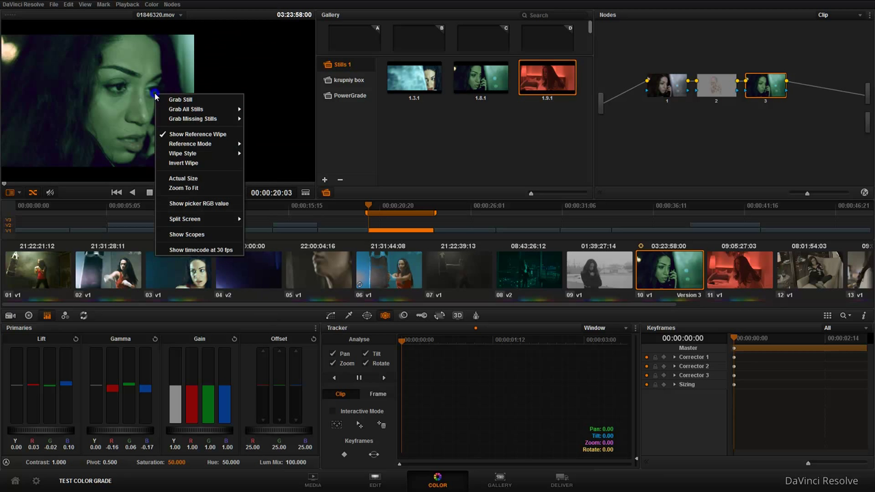
pyautogui.moveTo(195, 146)
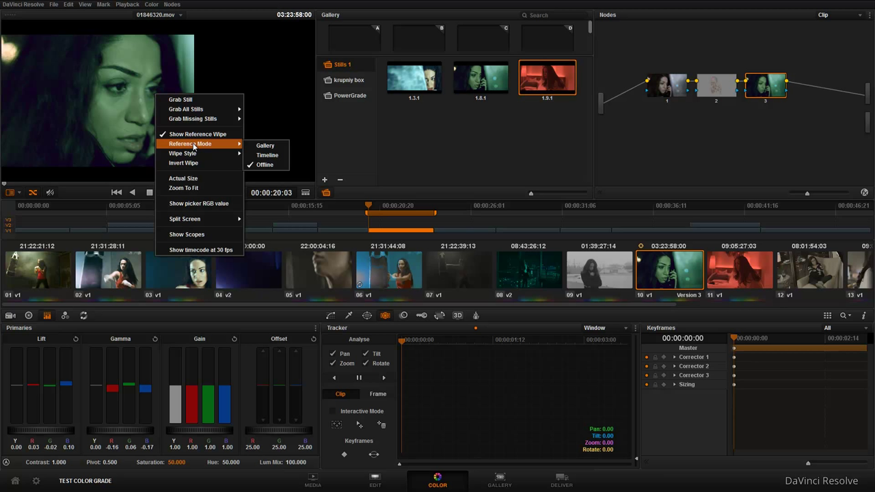
pyautogui.click(265, 147)
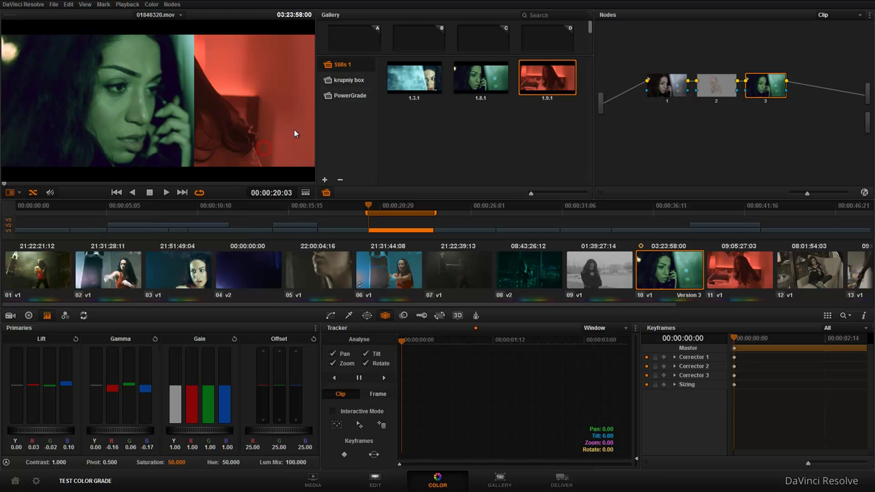
pyautogui.click(455, 268)
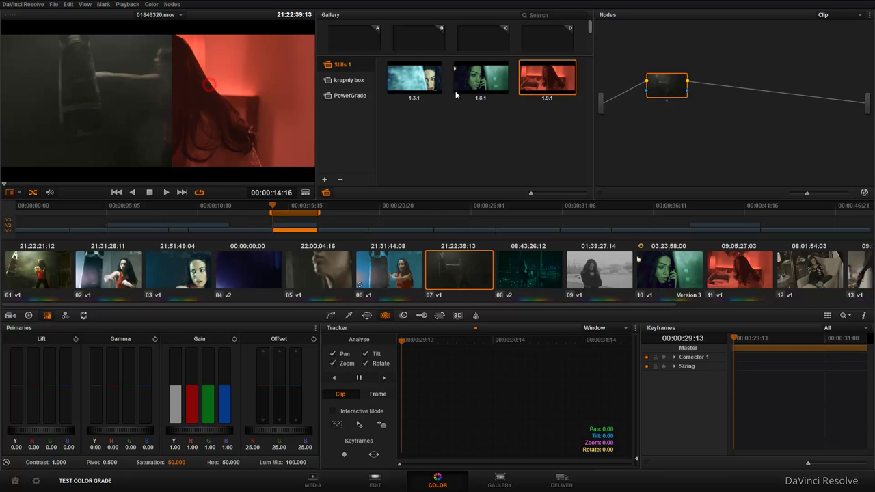
# Step: Compare clip 07 against still 1.3.1 and try a top/bottom wipe split
pyautogui.click(486, 81)
pyautogui.click(420, 90)
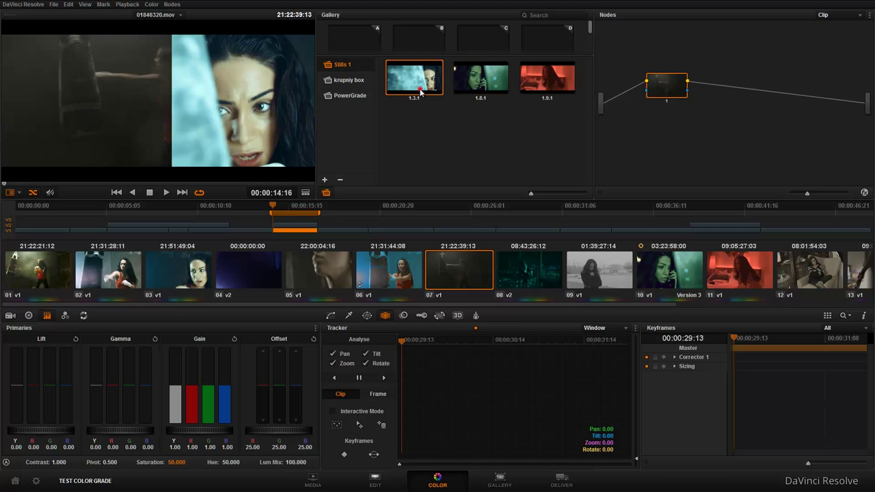
pyautogui.moveTo(159, 115); pyautogui.dragTo(196, 105)
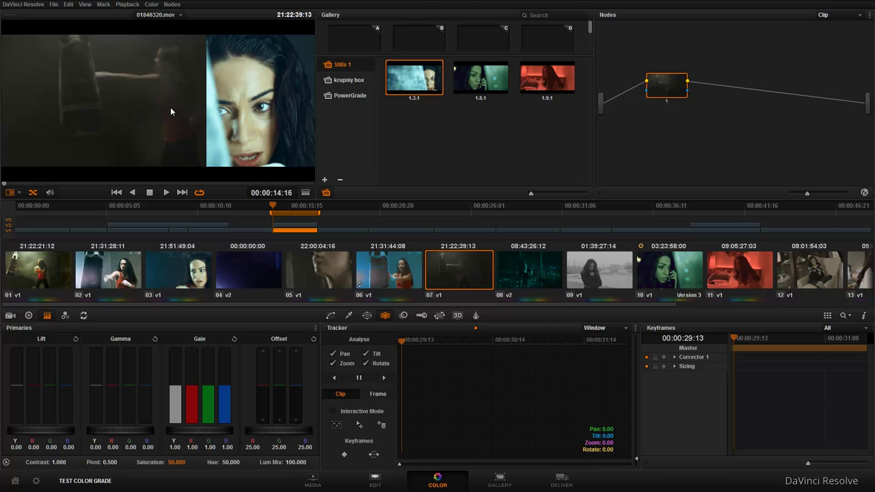
pyautogui.rightClick(170, 106)
pyautogui.moveTo(215, 164)
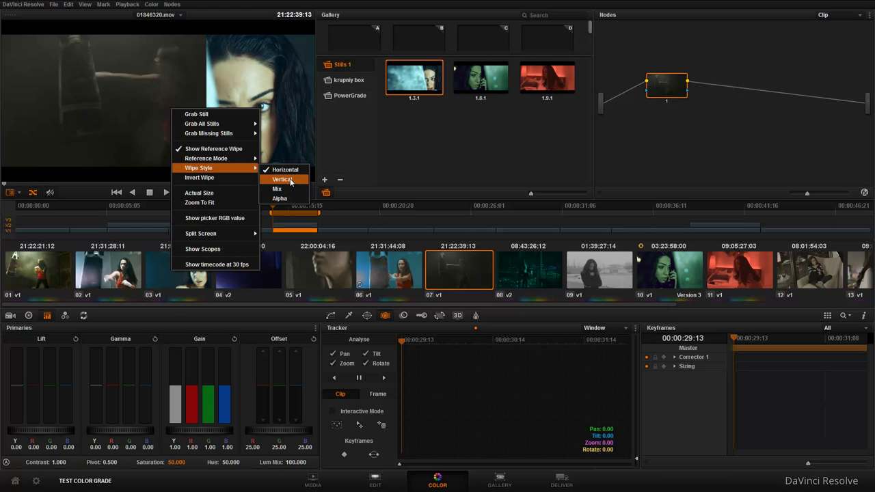
pyautogui.click(291, 181)
pyautogui.moveTo(183, 73); pyautogui.dragTo(205, 96)
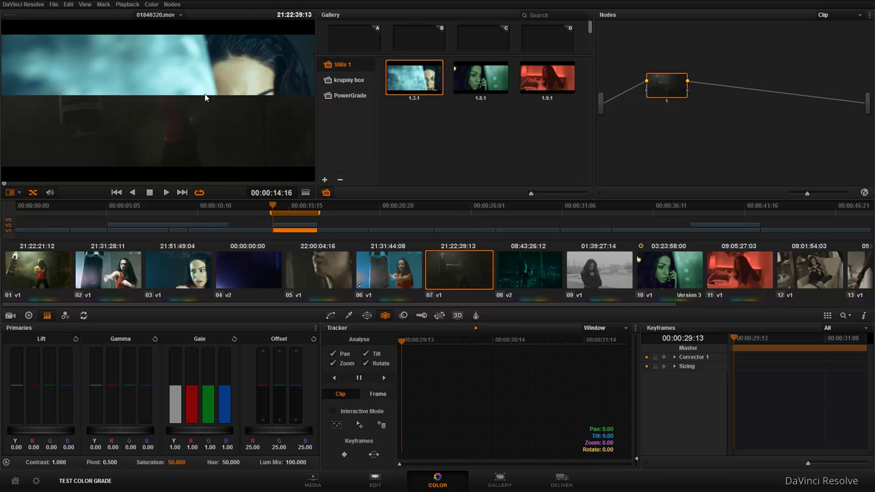
# Step: Try the Mix and Alpha wipe styles, then return to a side-by-side split
pyautogui.rightClick(194, 130)
pyautogui.moveTo(239, 189)
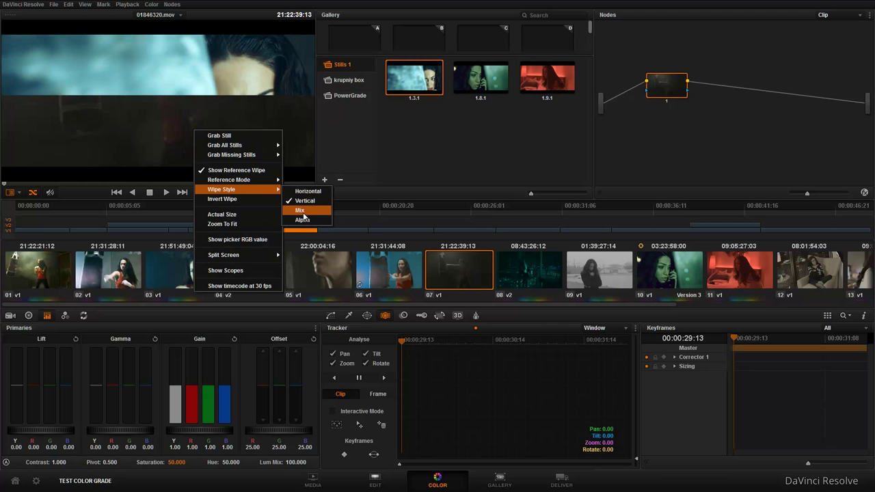
pyautogui.click(303, 210)
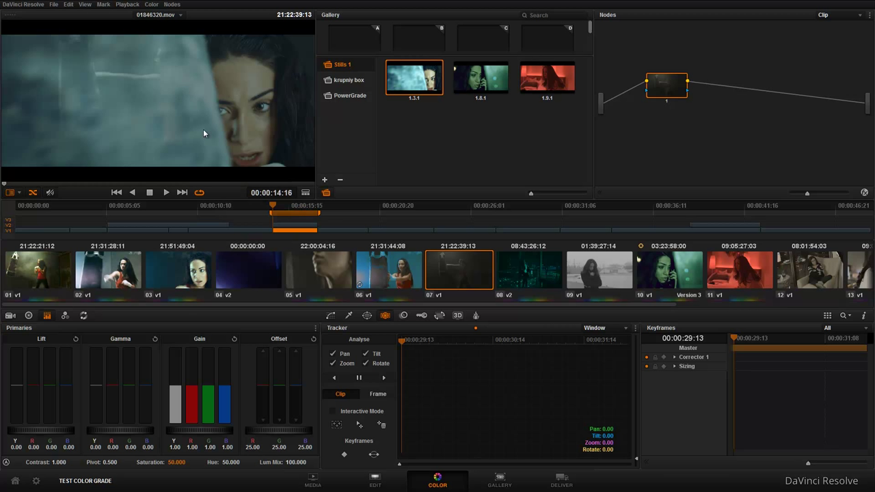
pyautogui.rightClick(192, 114)
pyautogui.moveTo(239, 175)
pyautogui.click(310, 205)
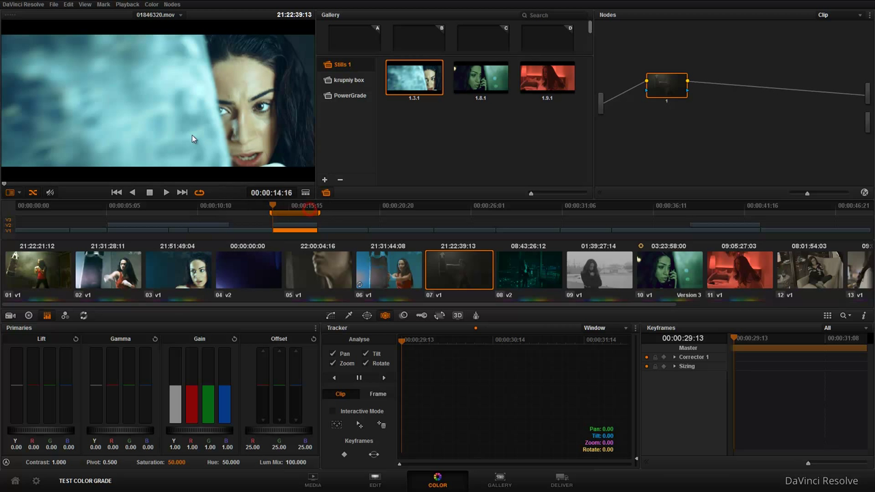
pyautogui.rightClick(201, 101)
pyautogui.moveTo(291, 160)
pyautogui.click(321, 162)
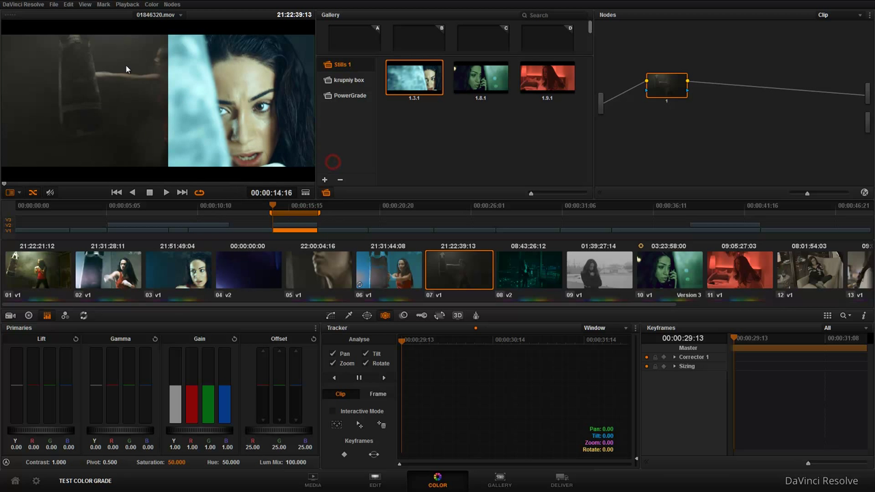
pyautogui.click(86, 5)
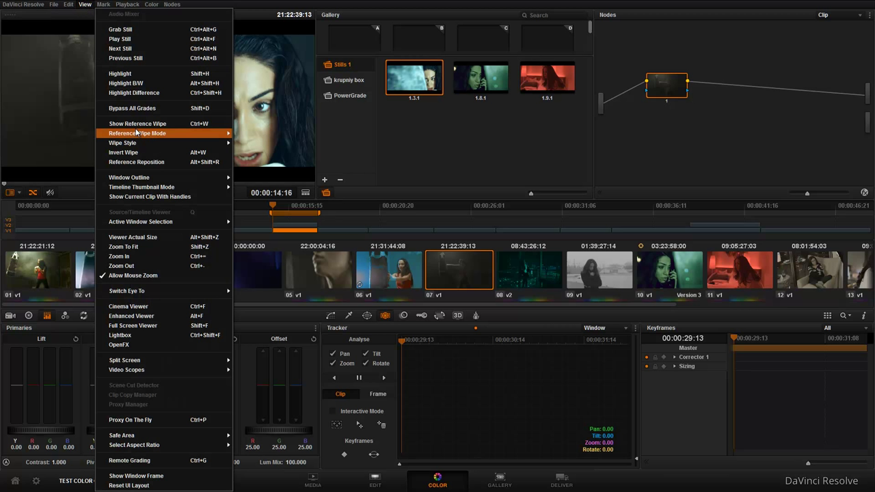
# Step: Invert the wipe with View > Invert Wipe, then toggle it again with Alt+W
pyautogui.moveTo(149, 145)
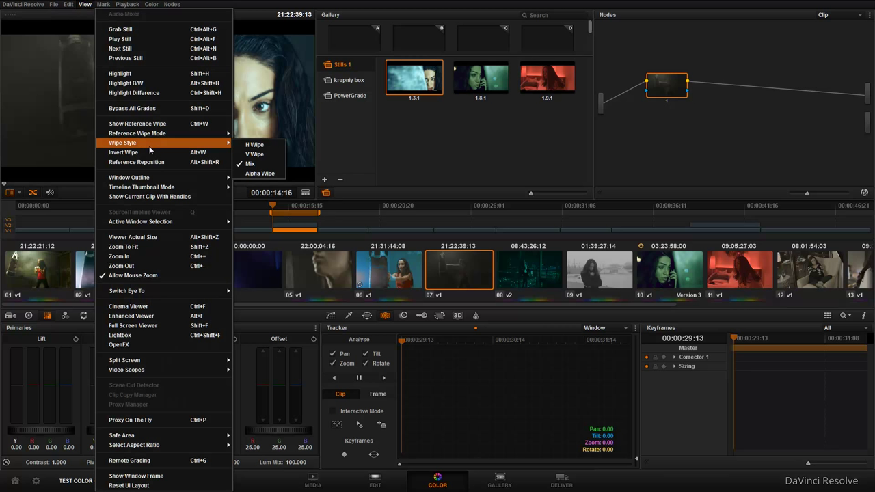
pyautogui.click(192, 154)
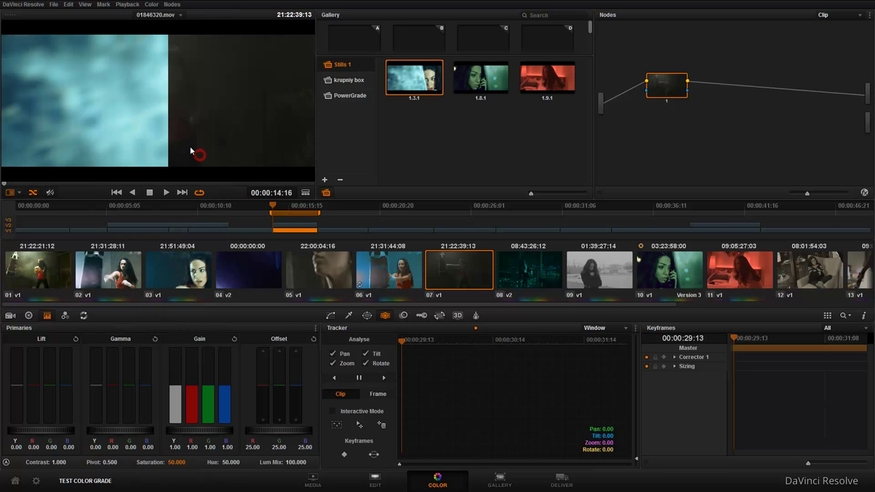
pyautogui.hotkey('alt', 'w')
pyautogui.hotkey('alt', 'w')
pyautogui.hotkey('alt', 'w')
pyautogui.hotkey('alt', 'w')
pyautogui.hotkey('alt', 'w')
# Step: Invert the wipe so the blue still sits left, briefly trying a top/bottom split with Alt+Shift+W
pyautogui.click(84, 4)
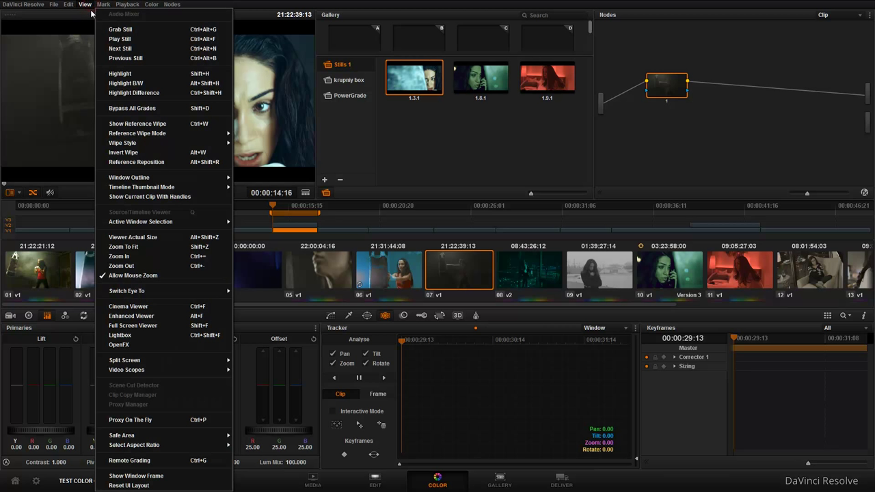
pyautogui.moveTo(77, 4)
pyautogui.click(252, 4)
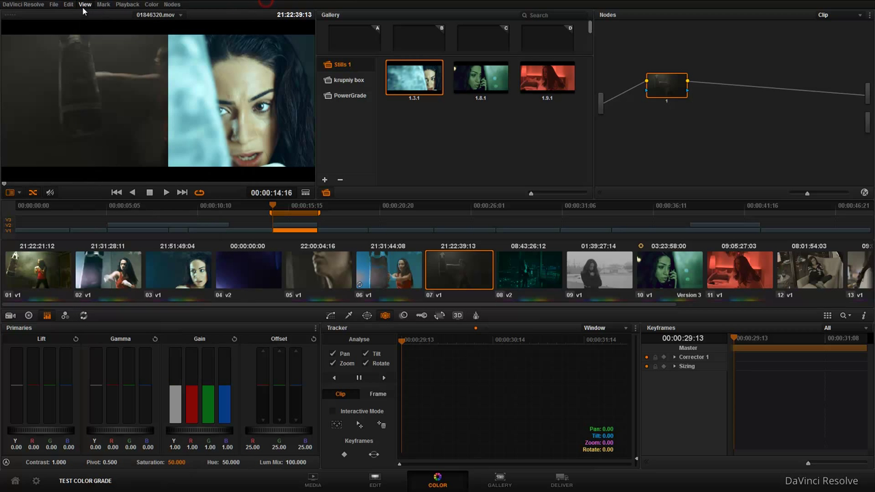
pyautogui.click(84, 4)
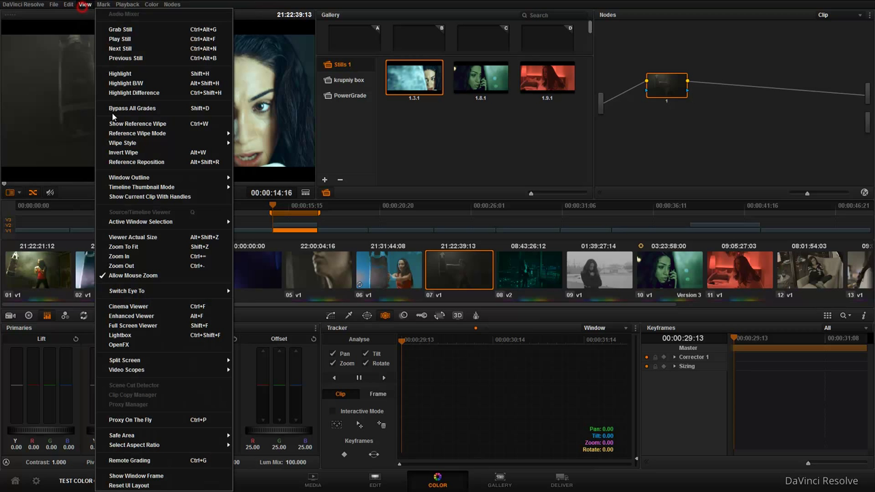
pyautogui.click(160, 153)
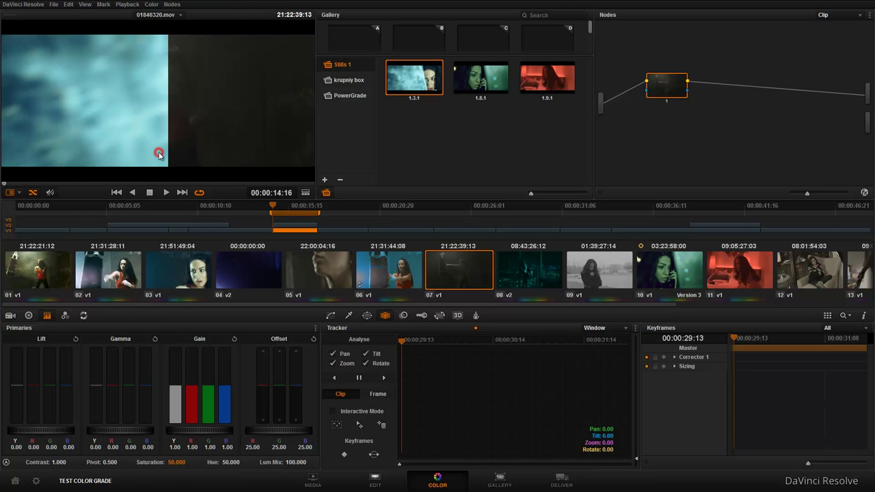
pyautogui.hotkey('alt', 'shift', 'w')
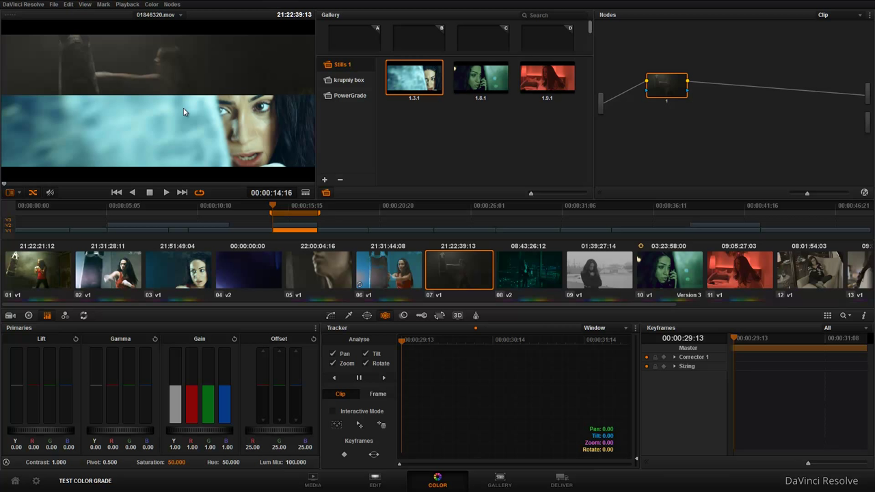
pyautogui.hotkey('alt', 'shift', 'w')
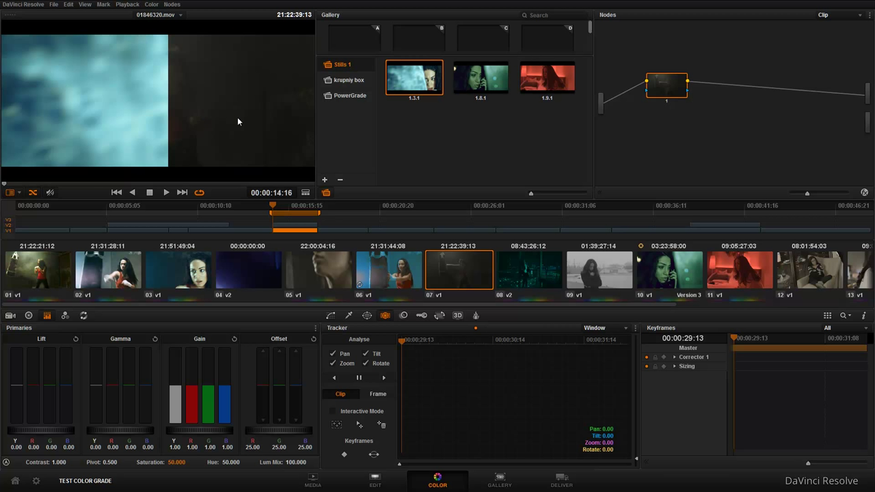
# Step: Try a top/bottom wipe, return to left/right, and drag the wipe boundary back and forth
pyautogui.rightClick(175, 79)
pyautogui.moveTo(223, 138)
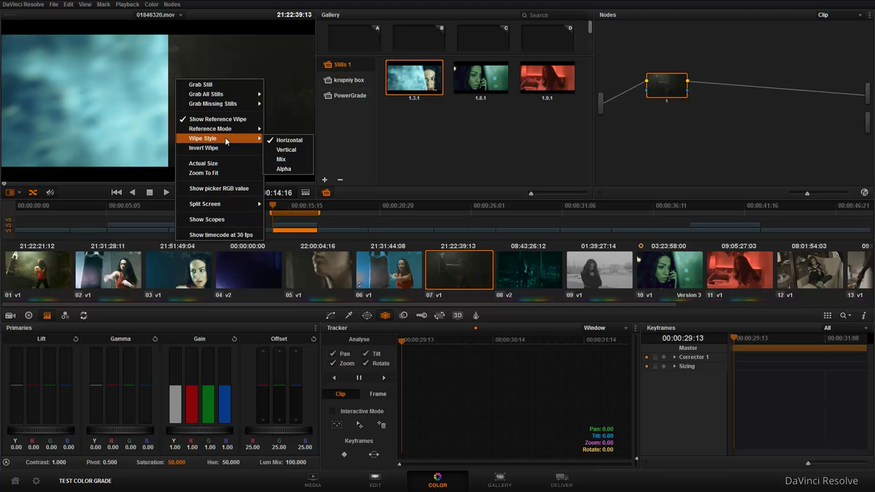
pyautogui.click(297, 155)
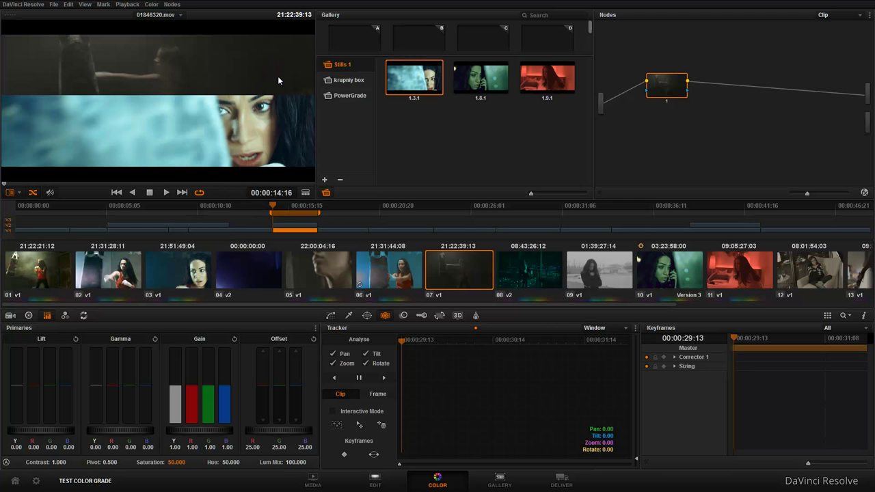
pyautogui.hotkey('alt', 'shift', 'w')
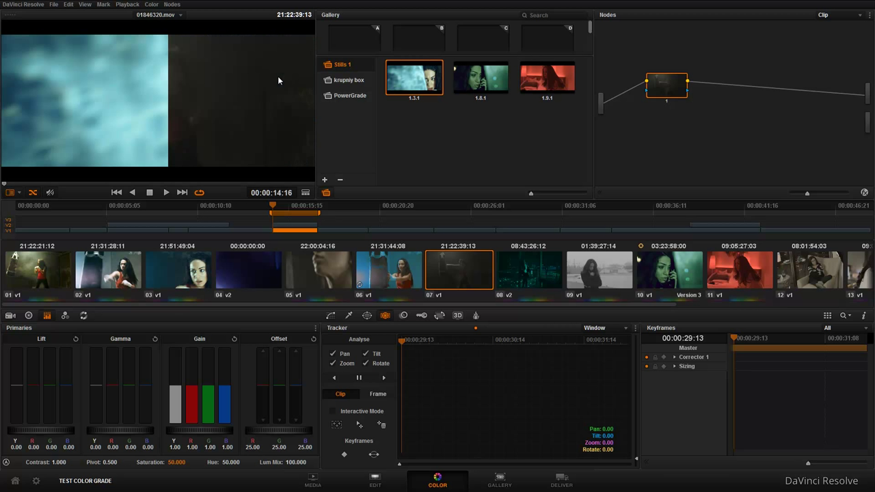
pyautogui.moveTo(168, 103); pyautogui.dragTo(203, 123)
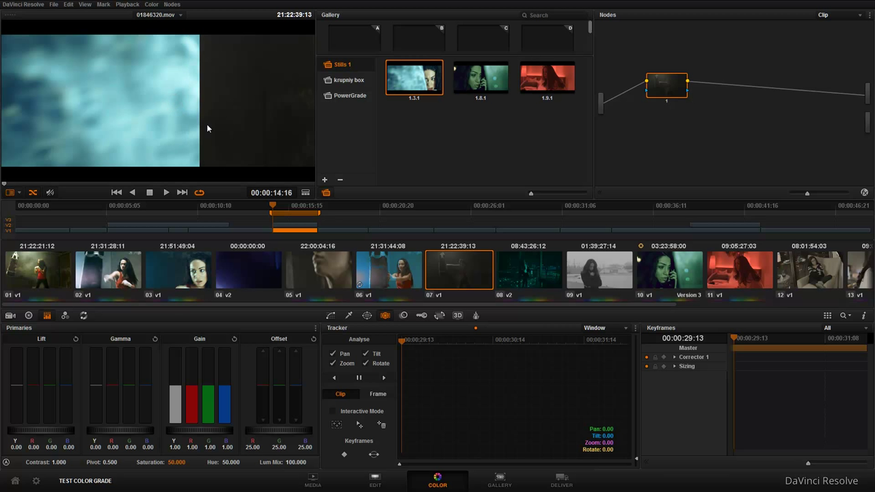
pyautogui.moveTo(204, 127); pyautogui.dragTo(75, 42)
# Step: Invert the wipe, then swap it back so the blue still is on the left
pyautogui.click(84, 5)
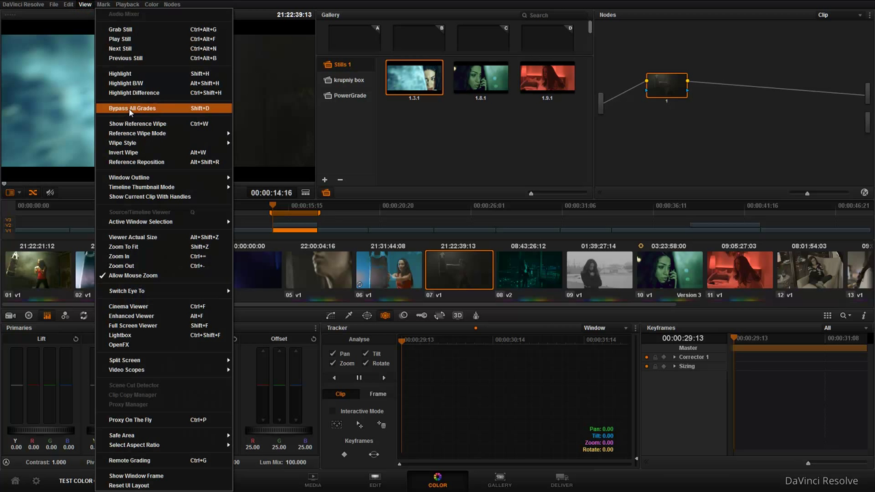
pyautogui.moveTo(137, 144)
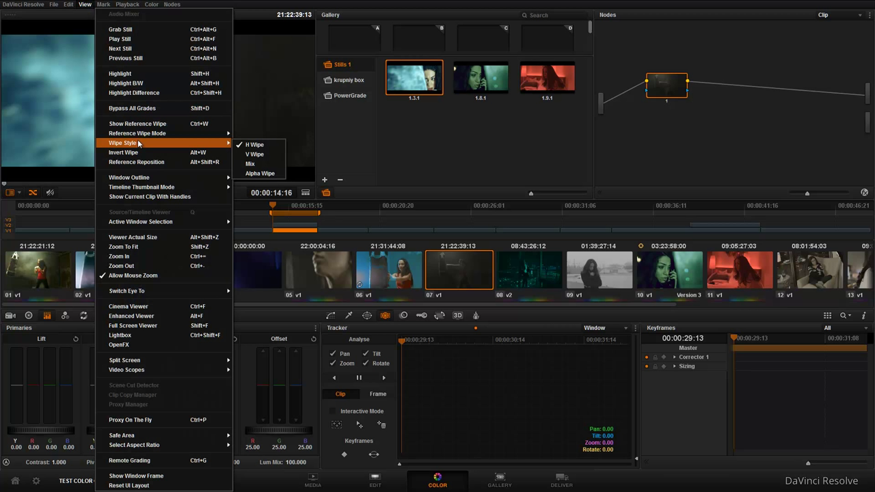
pyautogui.click(144, 155)
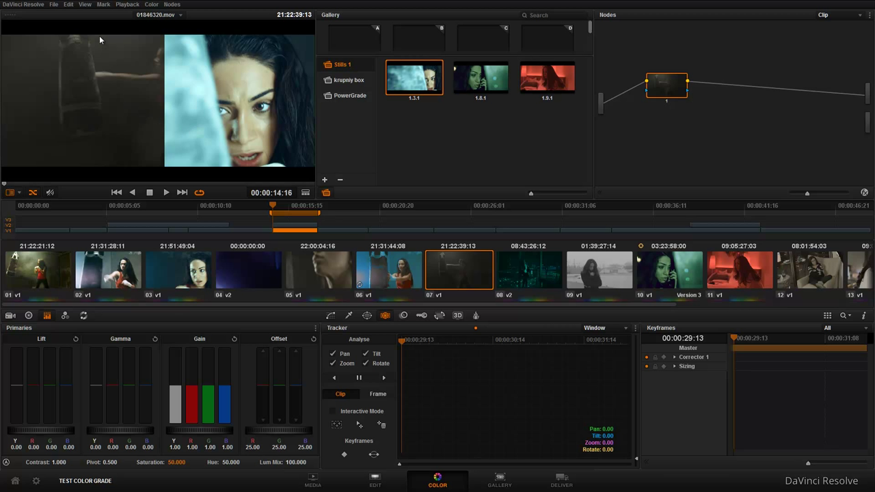
pyautogui.rightClick(148, 117)
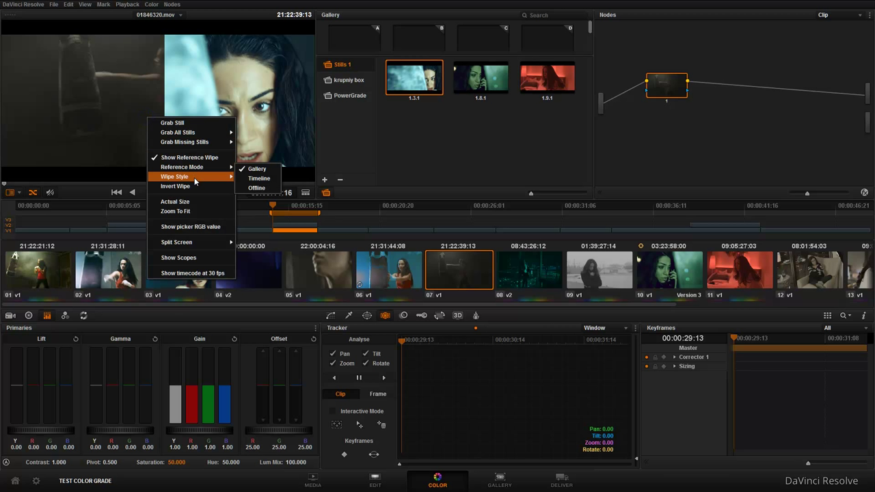
pyautogui.click(191, 186)
# Step: View the image at Actual Size, then Zoom To Fit inside the viewer
pyautogui.rightClick(162, 128)
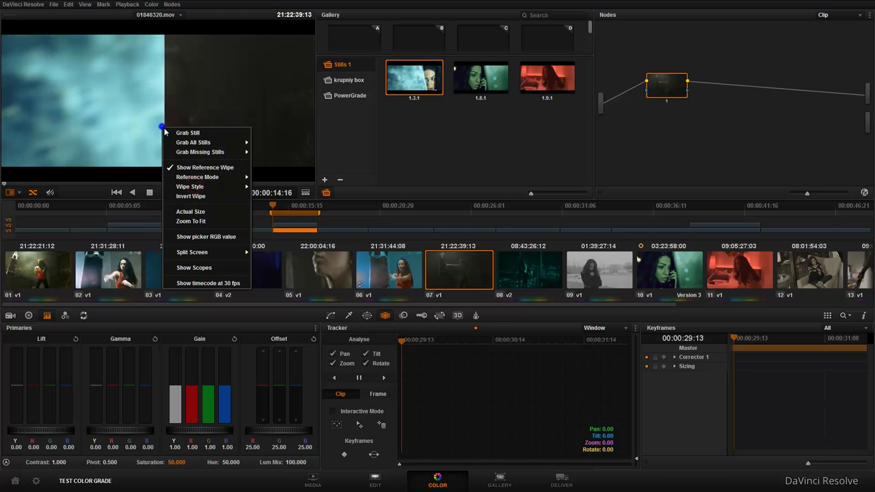
pyautogui.click(207, 212)
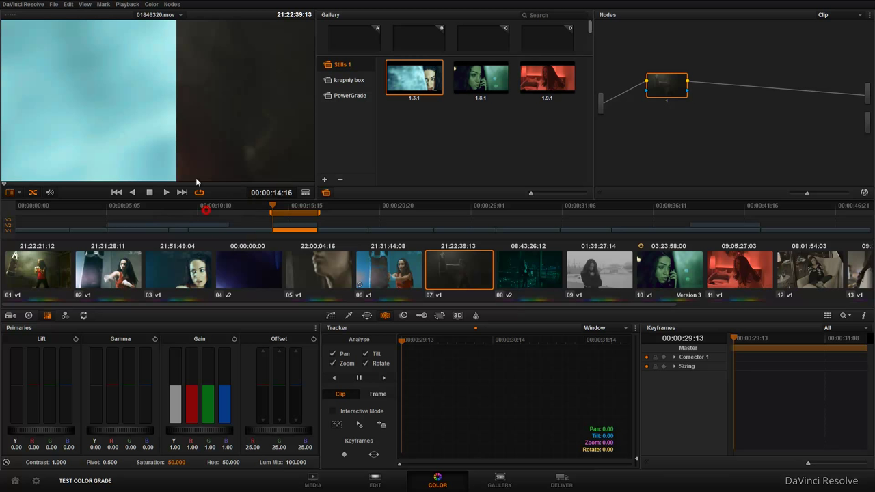
pyautogui.rightClick(184, 117)
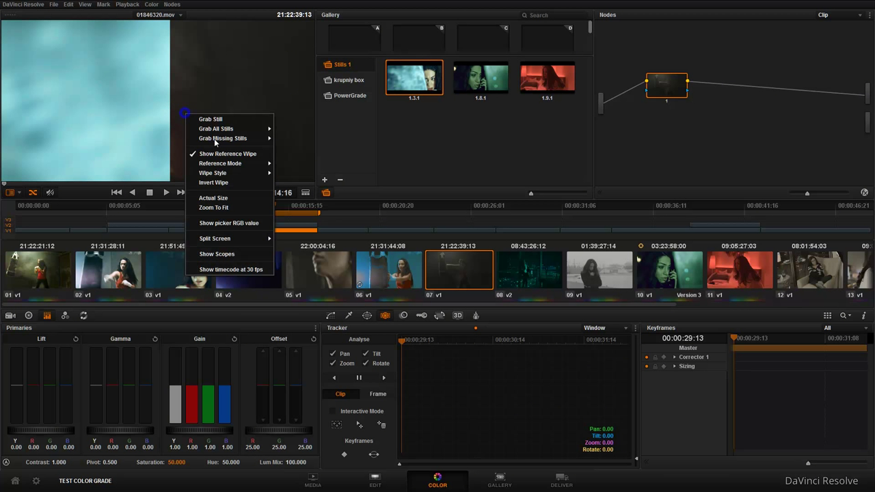
pyautogui.click(232, 209)
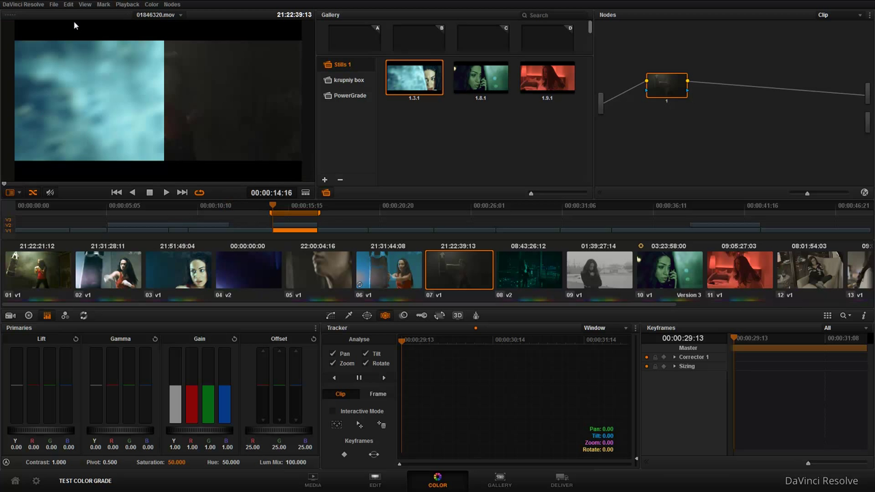
pyautogui.rightClick(170, 114)
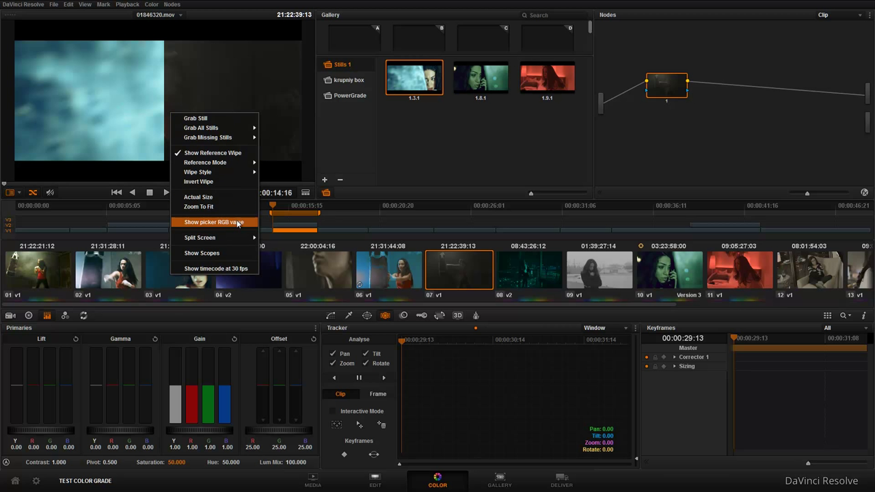
# Step: Switch the viewer to qualifier picking and show picker RGB readouts over clip 07
pyautogui.click(165, 94)
pyautogui.click(15, 192)
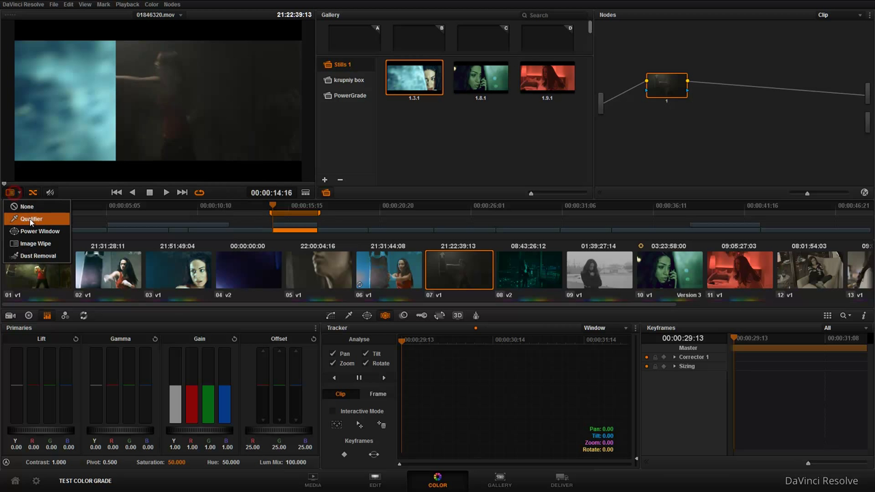
pyautogui.click(31, 220)
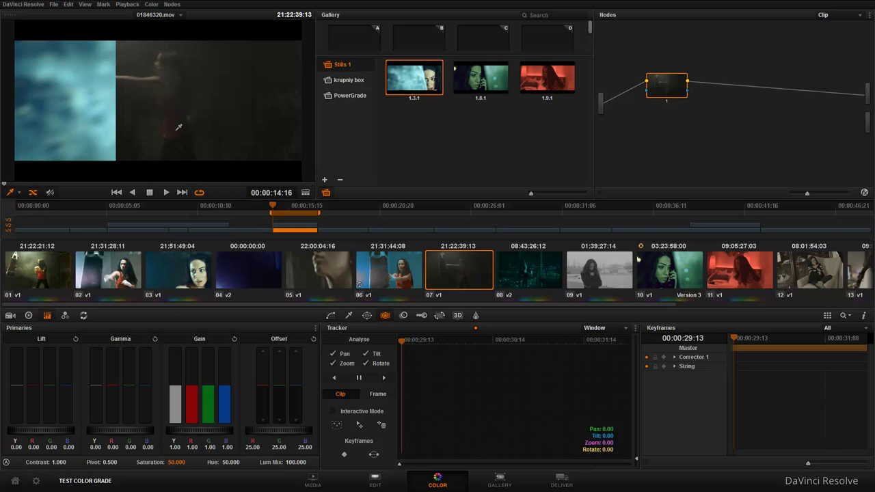
pyautogui.rightClick(178, 127)
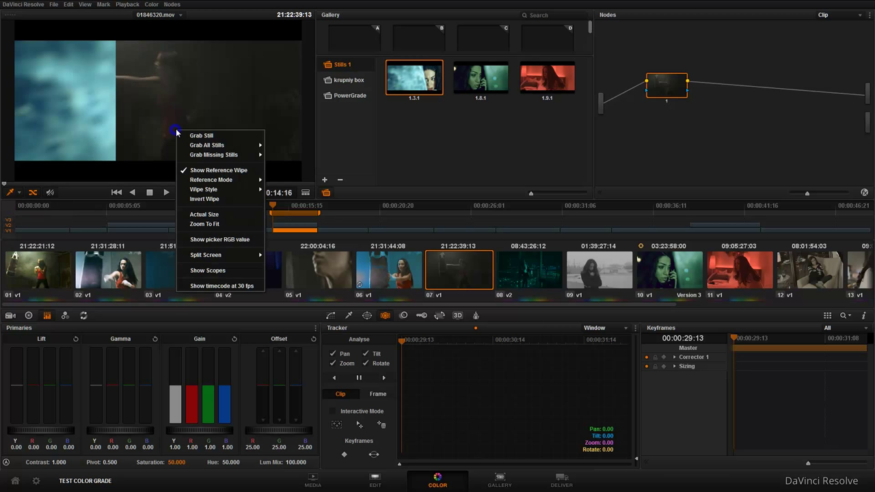
pyautogui.click(205, 240)
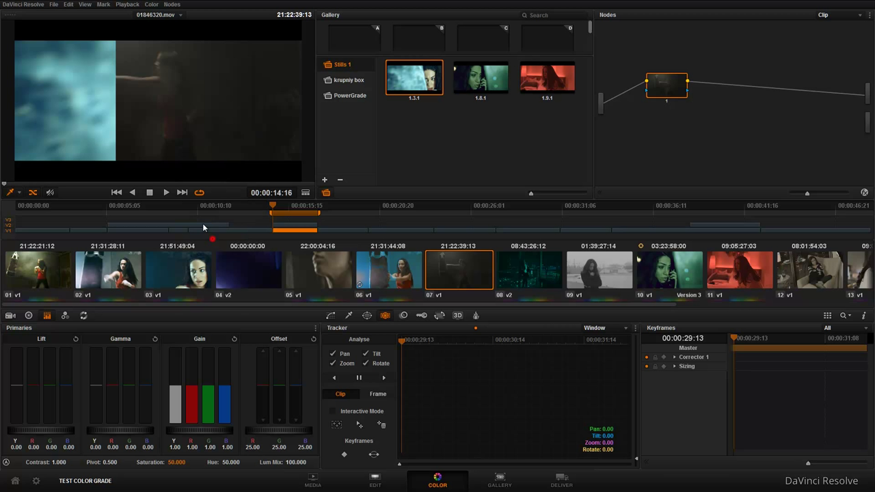
# Step: Invert the reference wipe from the viewer's context menu
pyautogui.rightClick(154, 117)
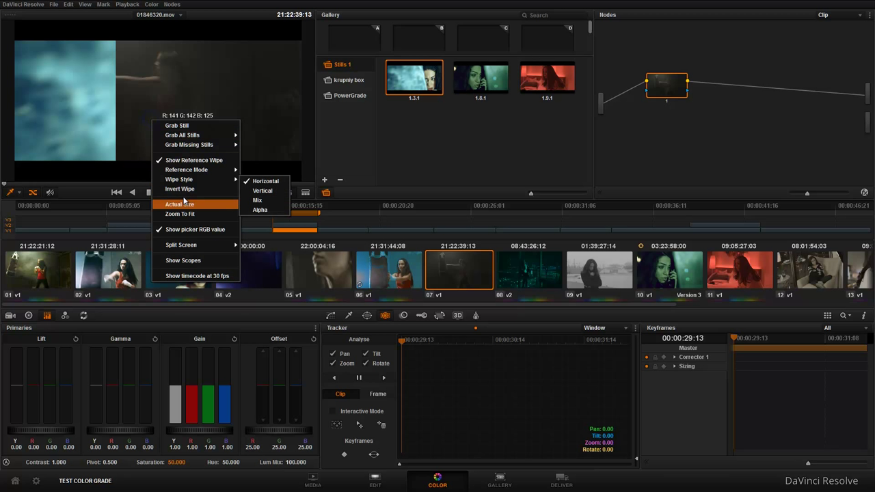
pyautogui.moveTo(209, 245)
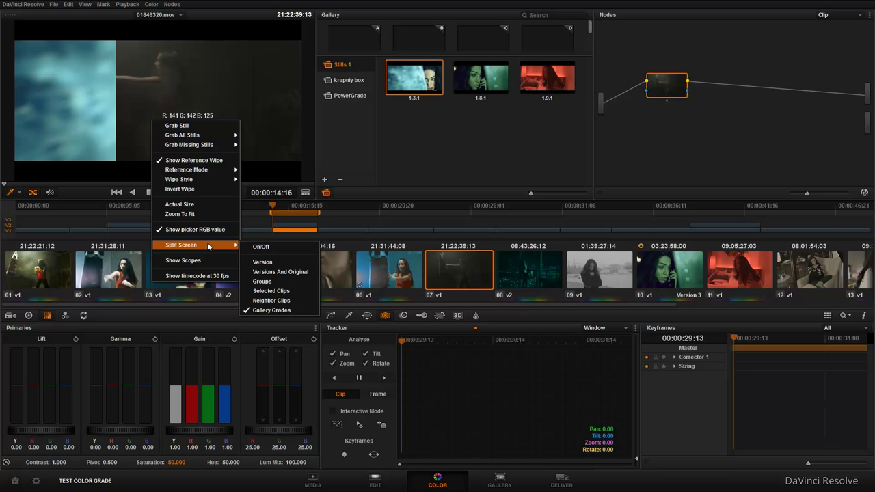
pyautogui.click(207, 188)
# Step: Set the viewer picker to None, then back to Qualifier
pyautogui.click(20, 193)
pyautogui.click(22, 206)
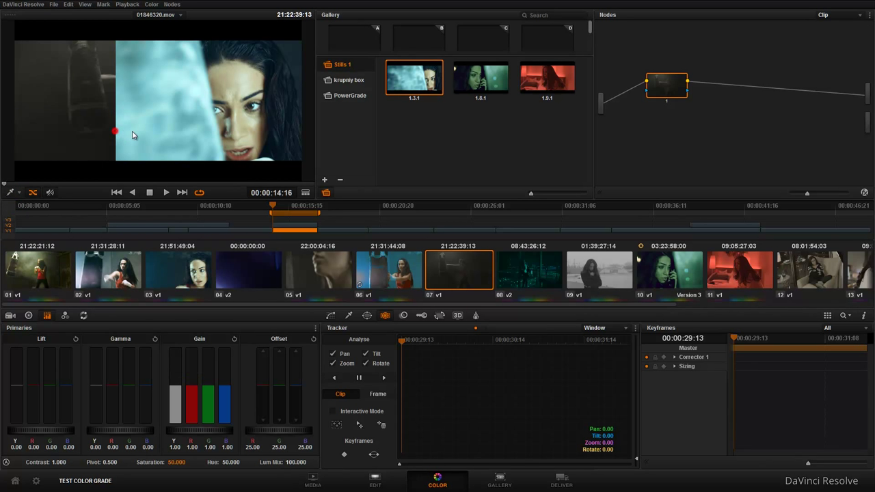
pyautogui.click(13, 193)
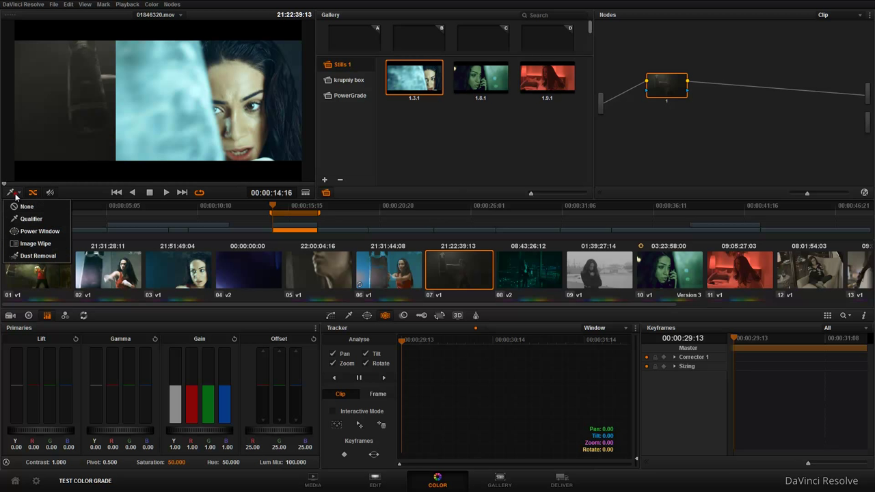
pyautogui.click(31, 219)
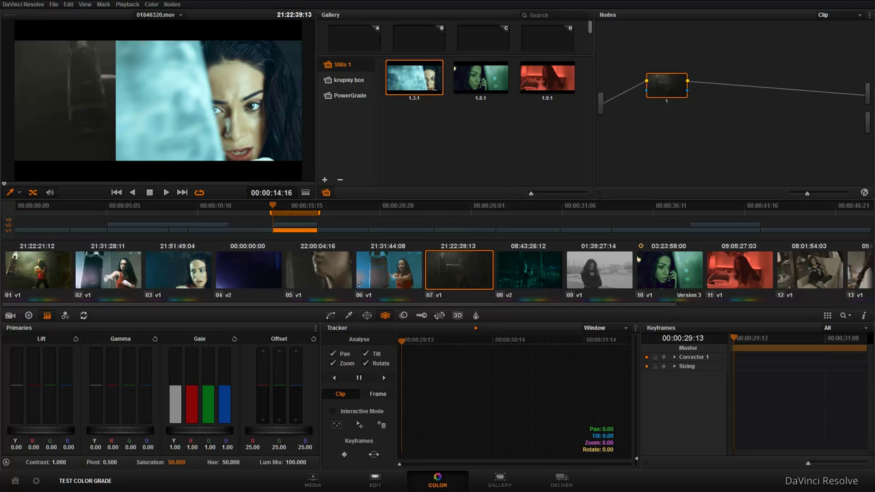
# Step: Turn split screen on and set its mode to Versions And Original
pyautogui.rightClick(194, 113)
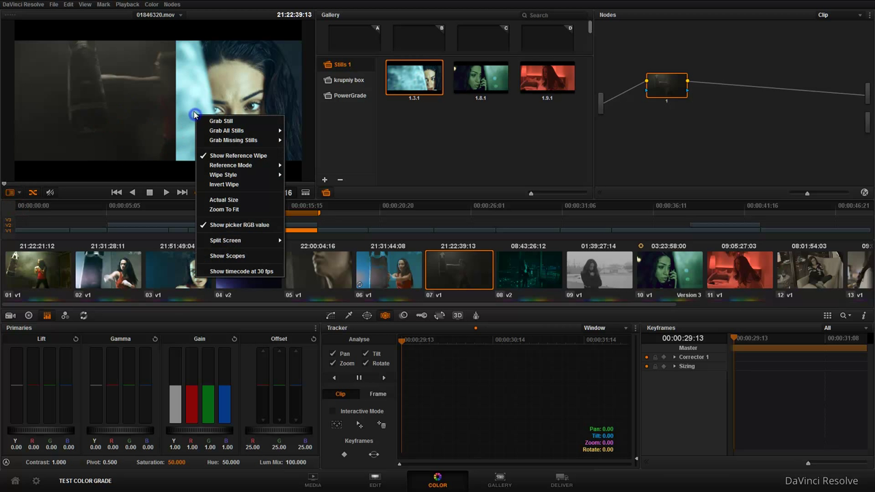
pyautogui.moveTo(250, 243)
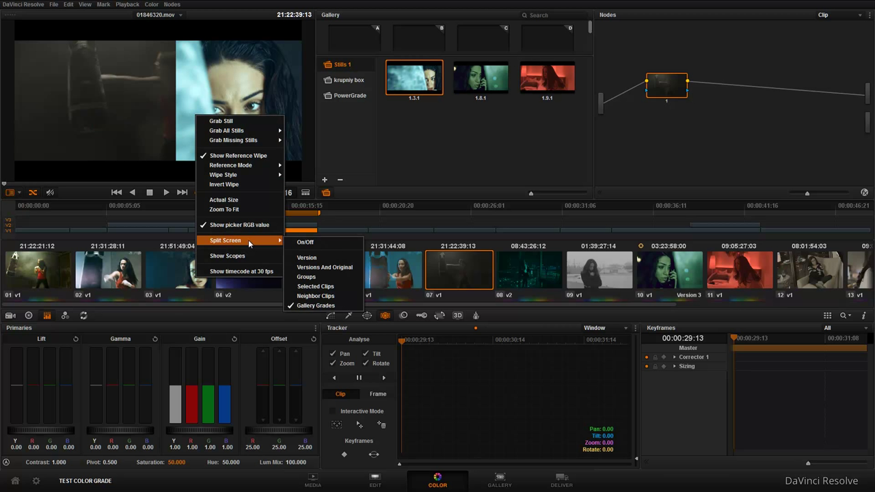
pyautogui.click(307, 244)
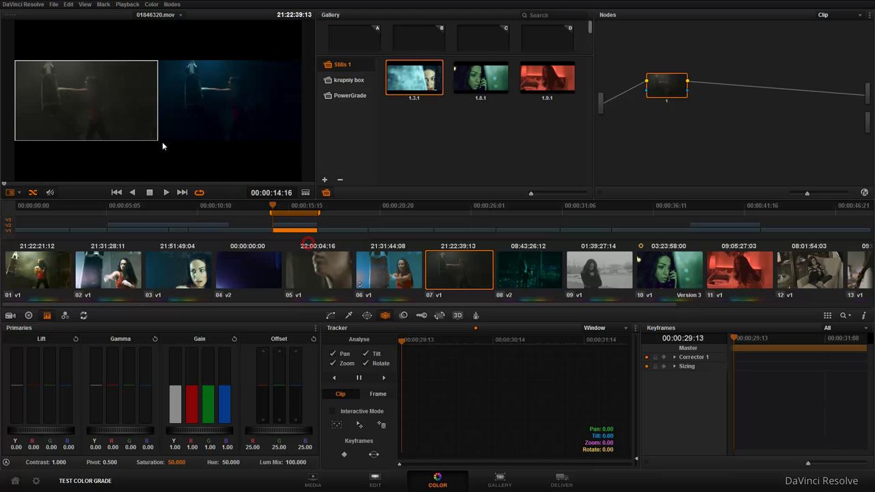
pyautogui.rightClick(141, 108)
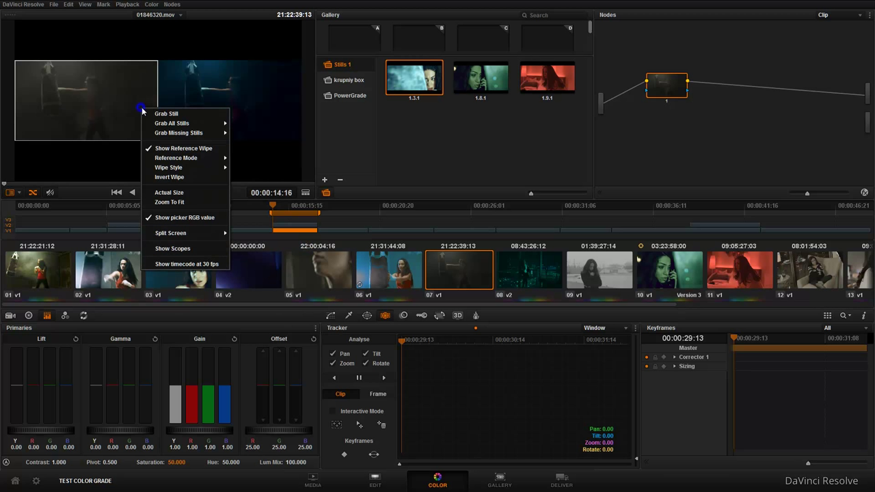
pyautogui.moveTo(196, 233)
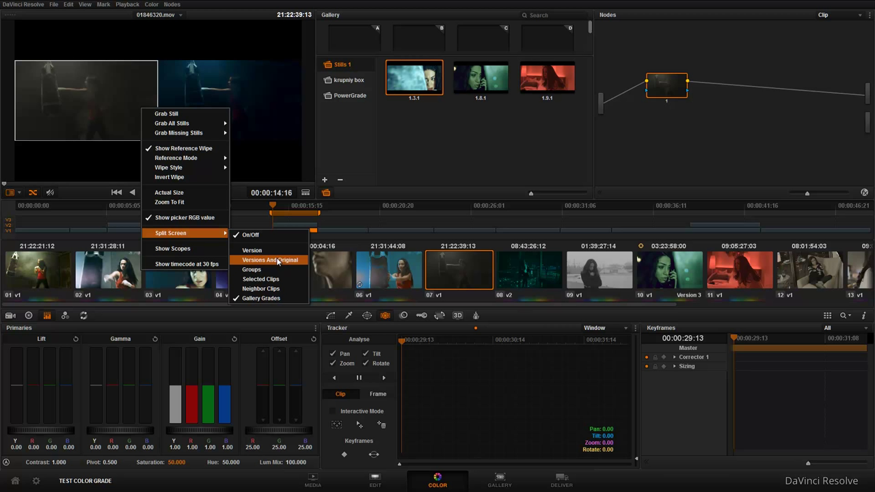
pyautogui.click(271, 260)
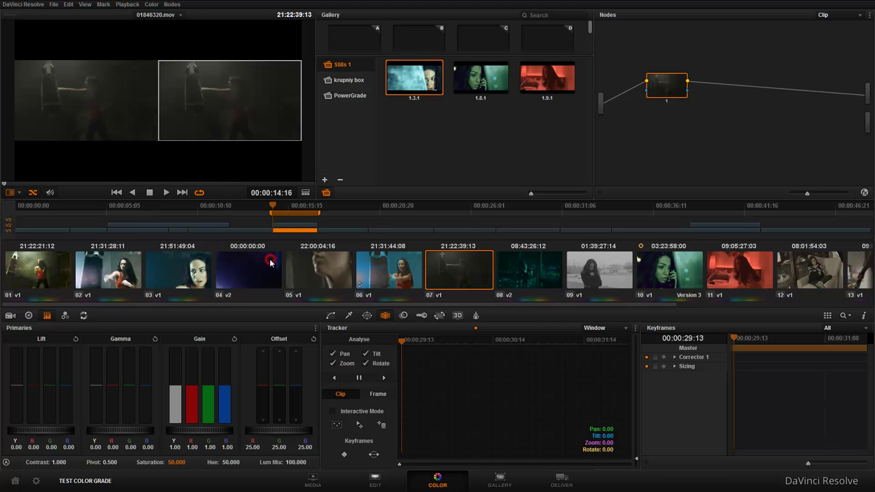
pyautogui.click(117, 107)
pyautogui.click(198, 111)
# Step: Select clip 01, turn off the reference wipe and split screen, and lower gamma green to -0.17
pyautogui.click(41, 280)
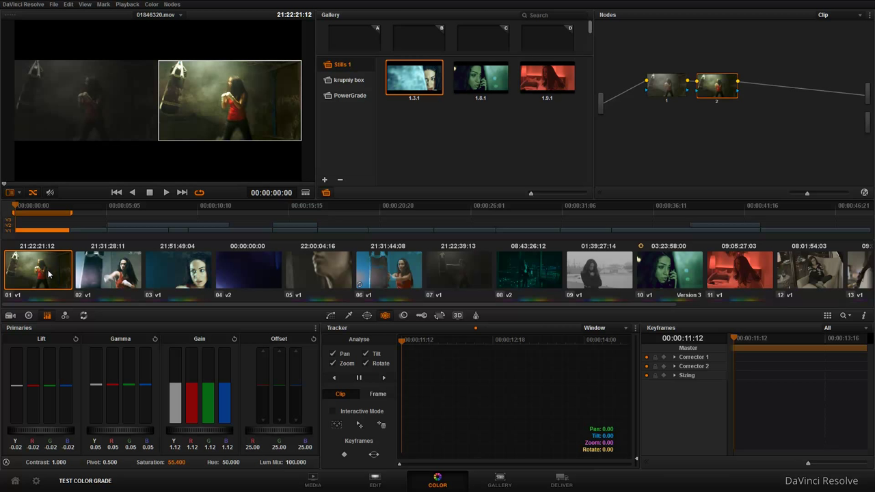
pyautogui.rightClick(164, 93)
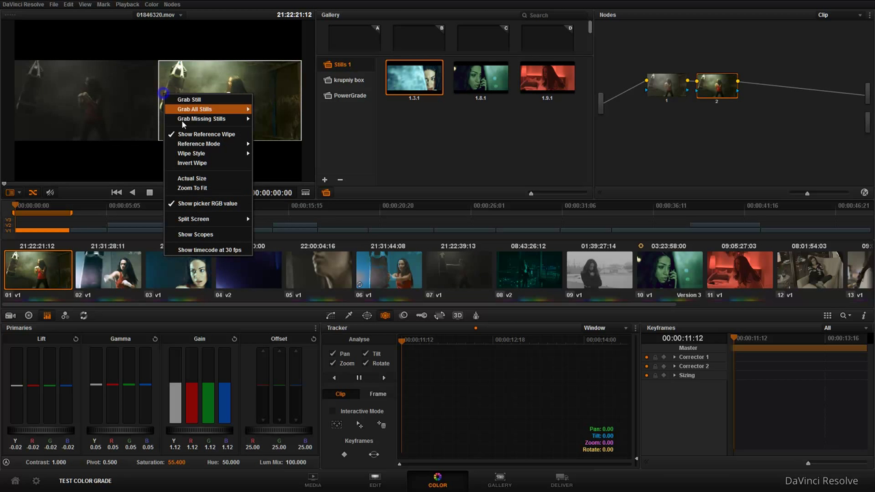
pyautogui.click(197, 137)
pyautogui.rightClick(194, 116)
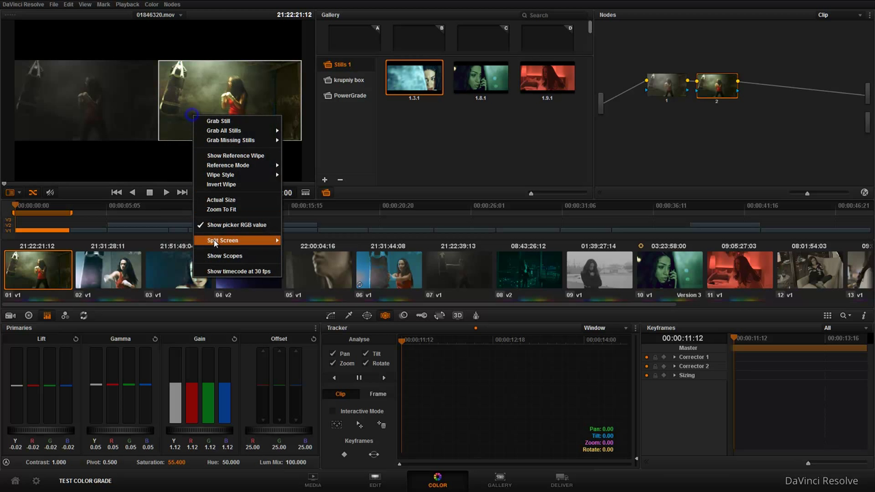
pyautogui.moveTo(226, 240)
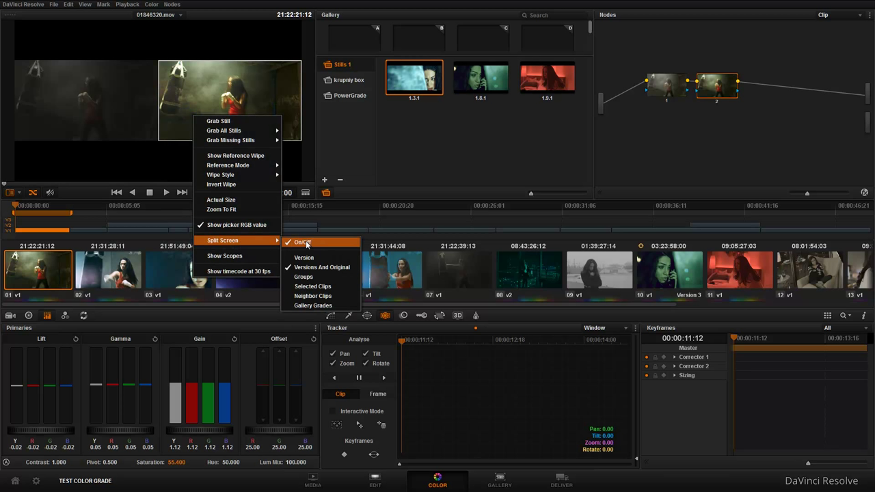
pyautogui.click(305, 242)
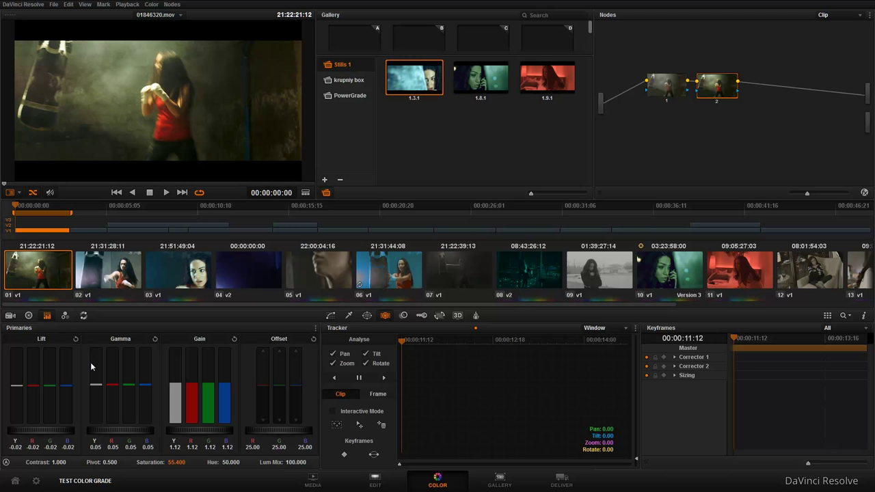
pyautogui.moveTo(129, 388); pyautogui.dragTo(129, 435)
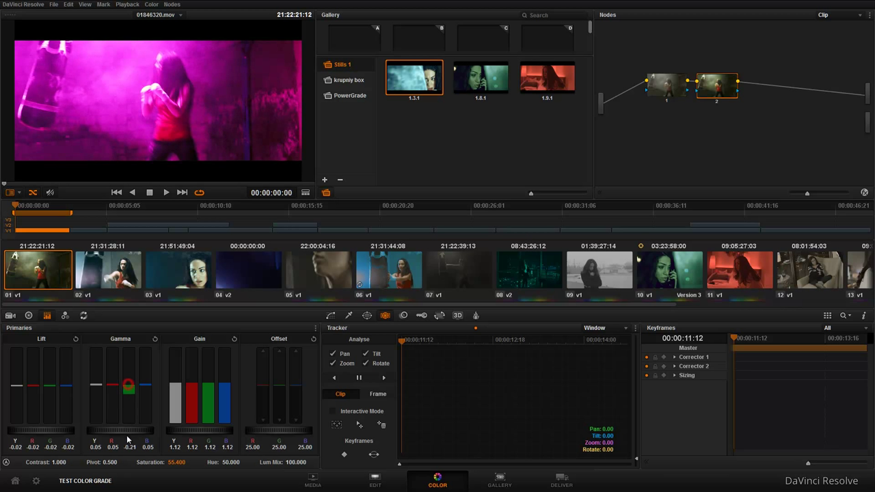
pyautogui.click(151, 4)
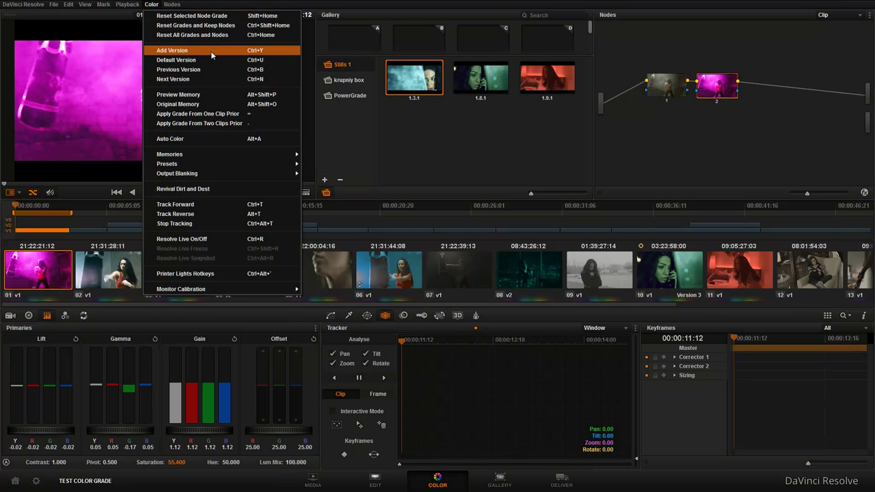
# Step: Save the magenta grade as Version 2, raise gamma green to 0.17, and add Version 3
pyautogui.click(263, 51)
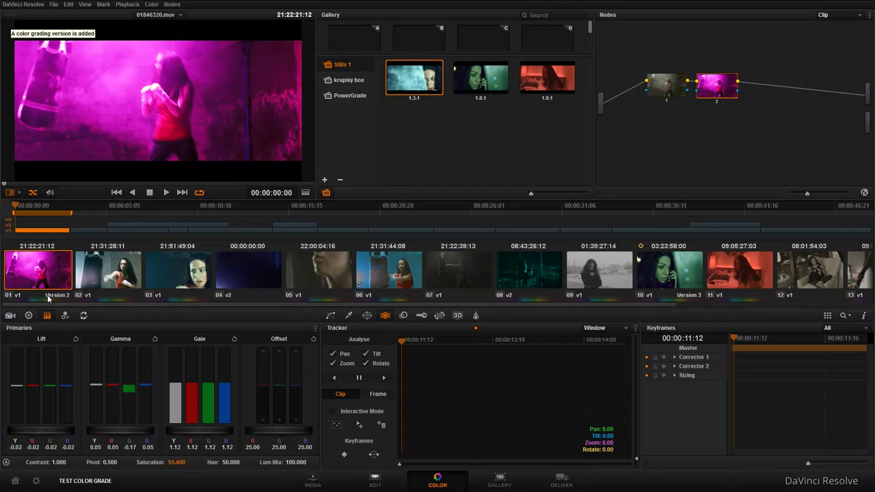
pyautogui.moveTo(129, 389); pyautogui.dragTo(134, 319)
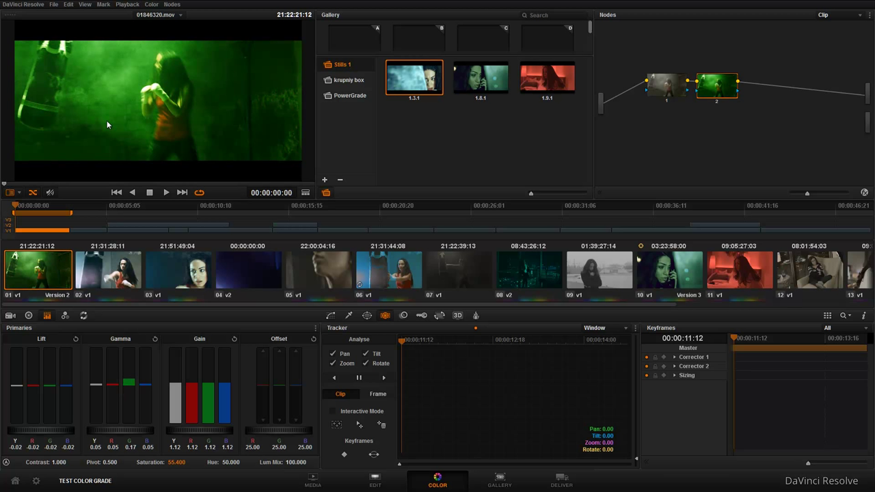
pyautogui.click(151, 4)
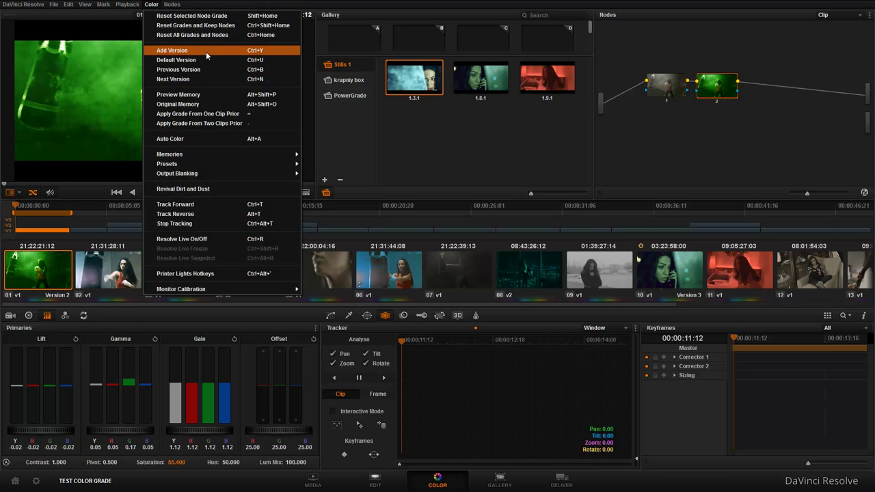
pyautogui.click(260, 54)
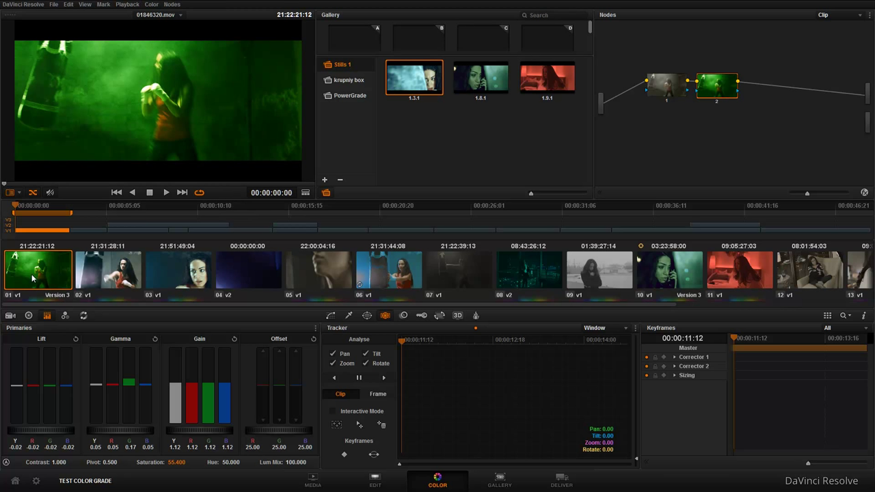
pyautogui.rightClick(157, 139)
# Step: Turn split screen back on and switch its mode to Versions only
pyautogui.moveTo(207, 264)
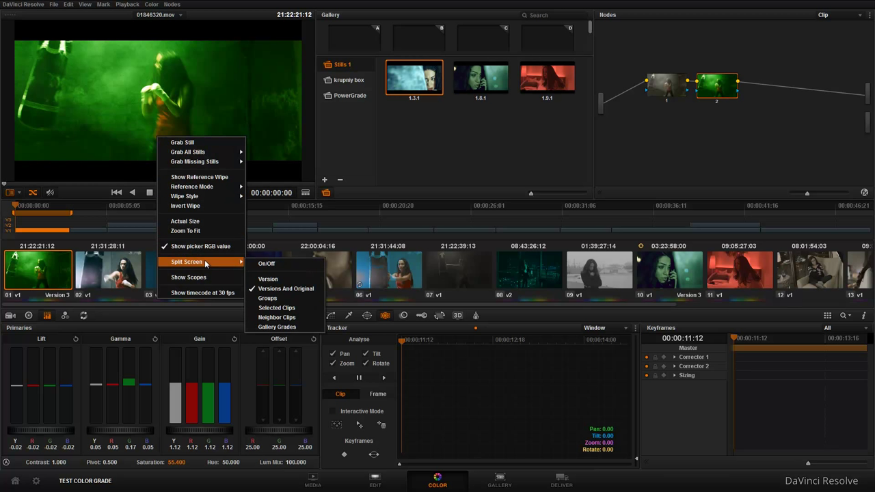
pyautogui.click(283, 263)
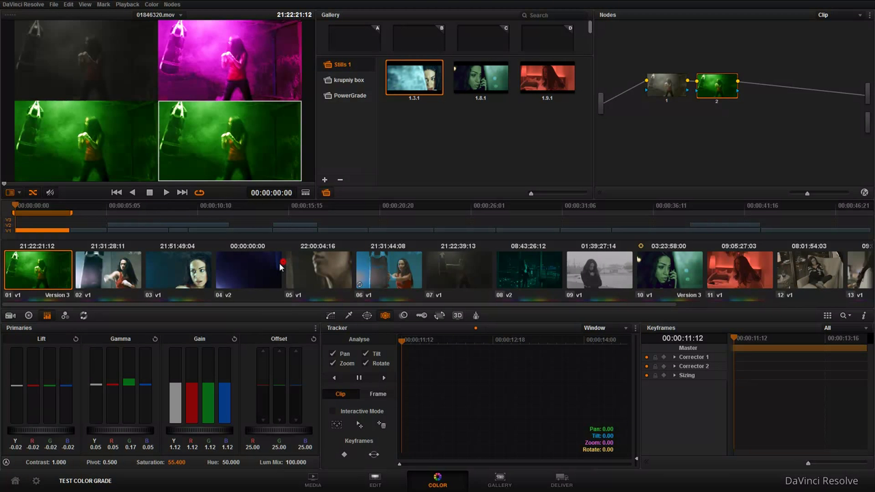
pyautogui.rightClick(148, 136)
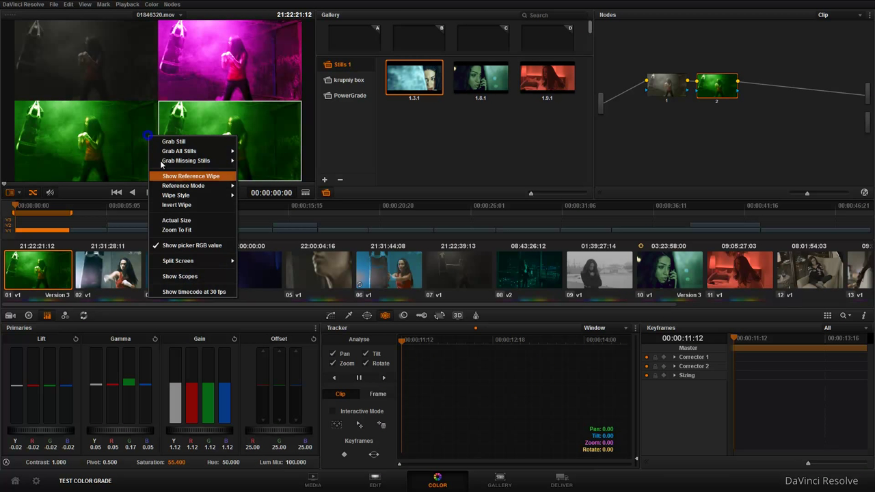
pyautogui.moveTo(197, 261)
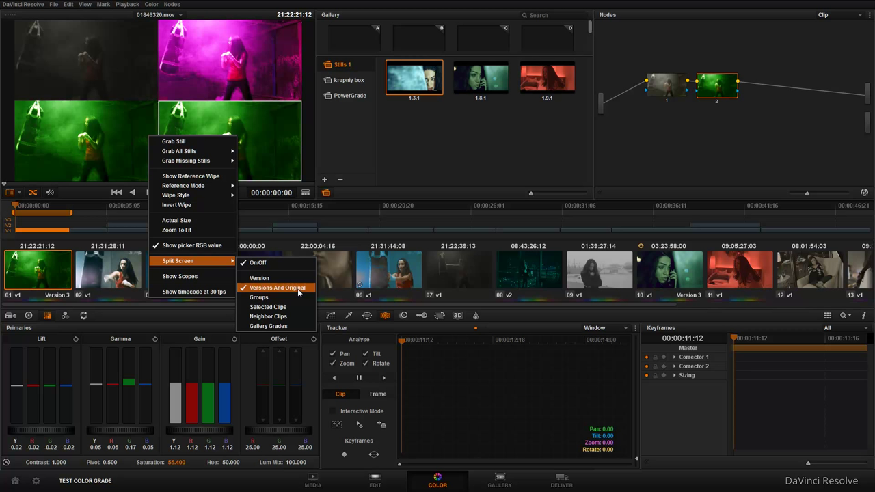
pyautogui.click(91, 46)
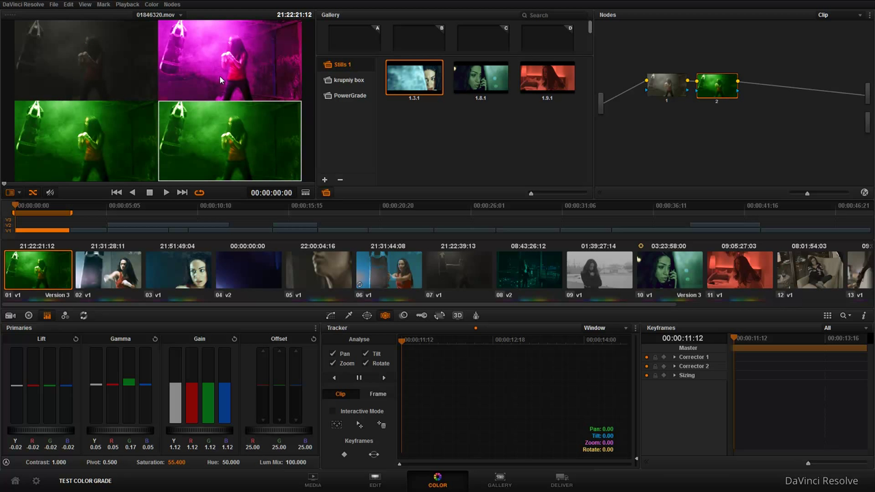
pyautogui.rightClick(127, 80)
pyautogui.moveTo(171, 202)
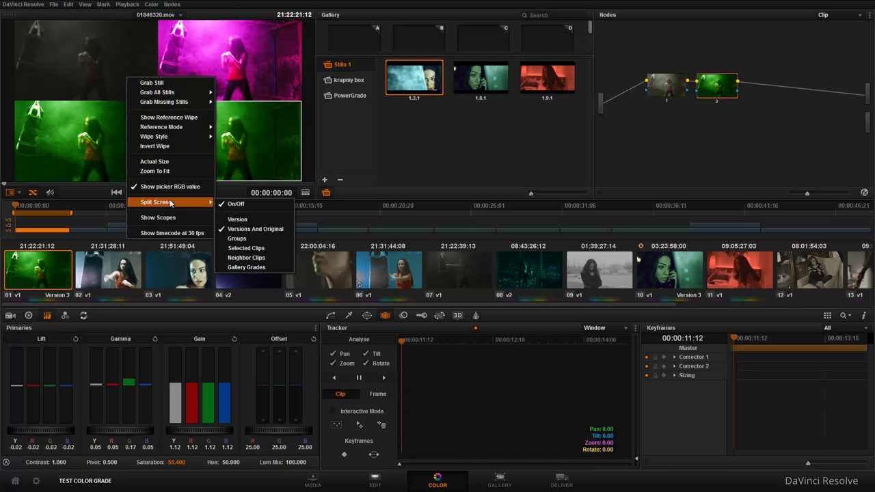
pyautogui.click(246, 220)
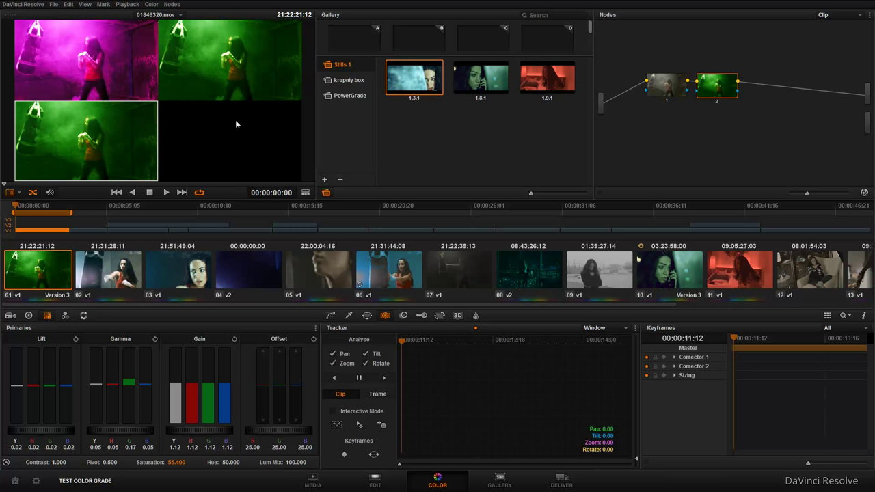
# Step: Raise gamma blue to 0.70 and save it as new Version 4
pyautogui.rightClick(58, 272)
pyautogui.click(46, 270)
pyautogui.moveTo(146, 388); pyautogui.dragTo(146, 359)
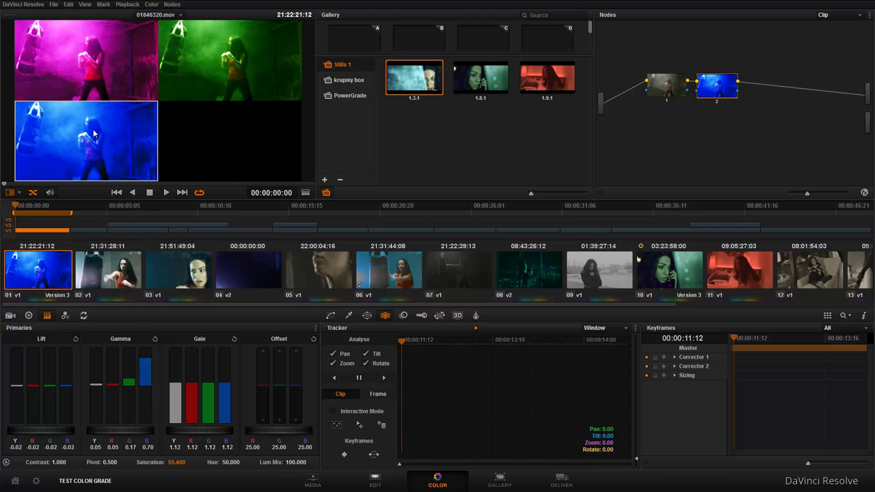
pyautogui.click(151, 4)
pyautogui.click(201, 50)
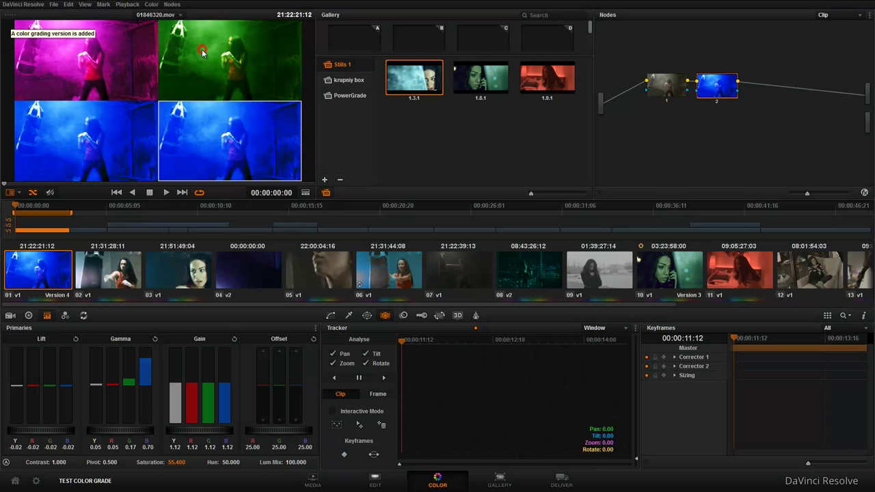
# Step: Set the split screen to Versions And Original
pyautogui.rightClick(111, 81)
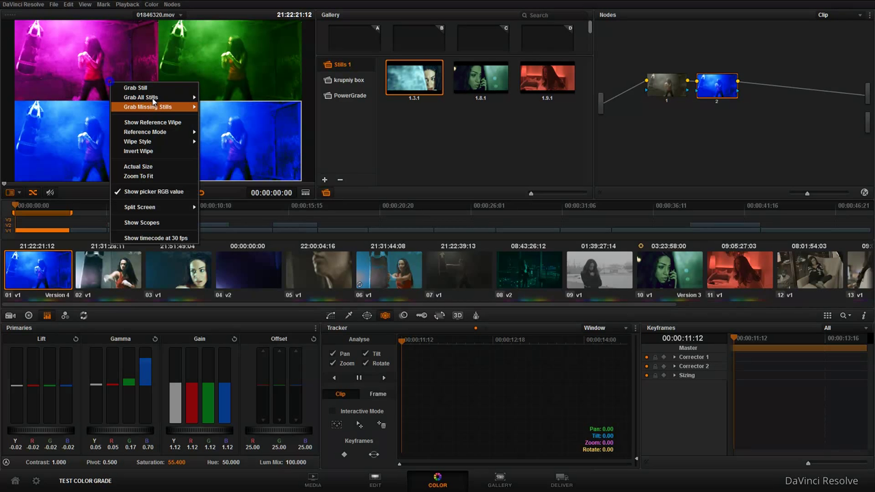
pyautogui.moveTo(162, 207)
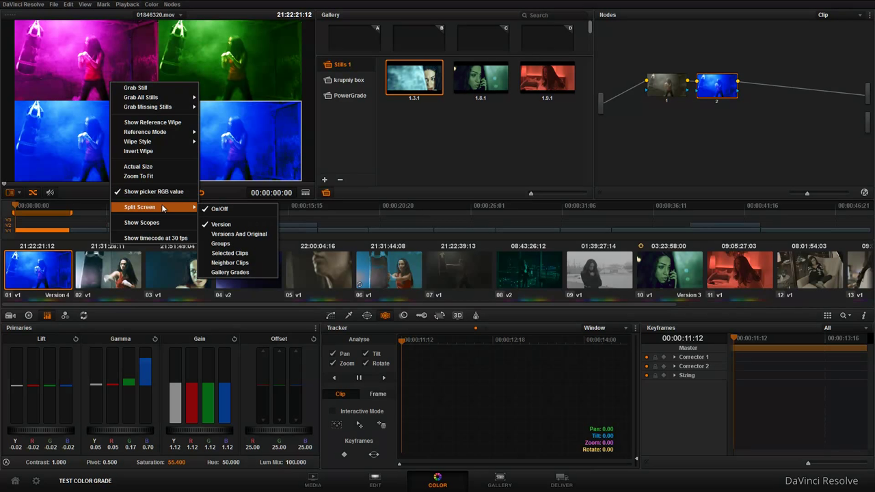
pyautogui.click(258, 235)
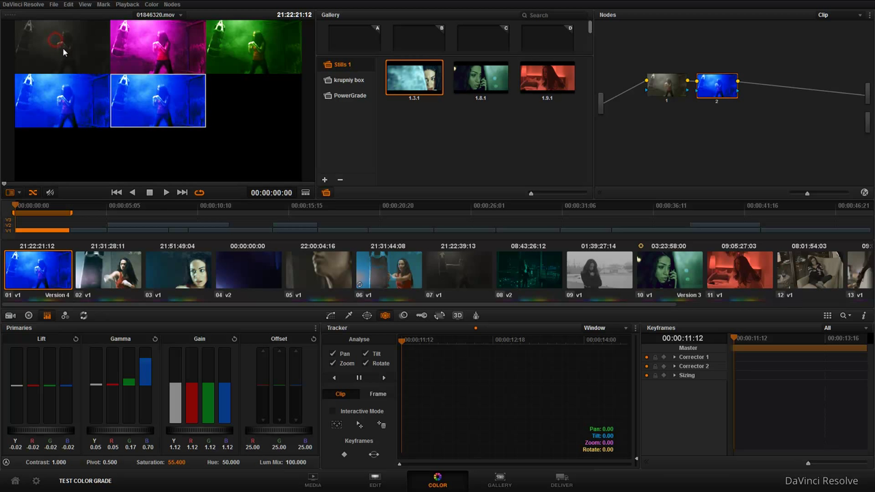
# Step: Set the split screen to Selected Clips so only the current clip shows
pyautogui.rightClick(168, 106)
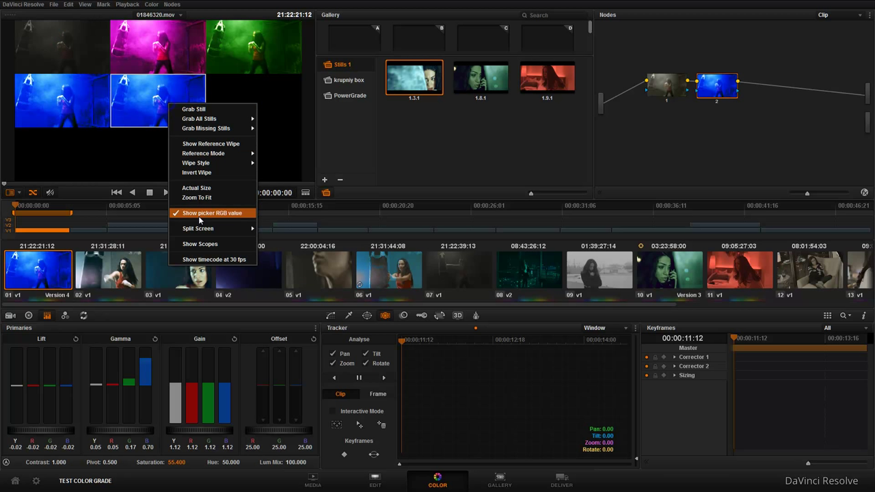
pyautogui.moveTo(207, 228)
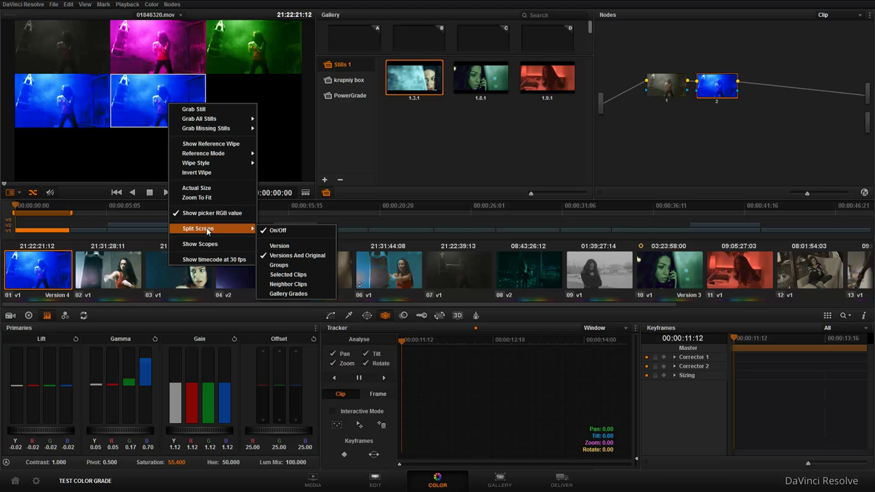
pyautogui.click(299, 280)
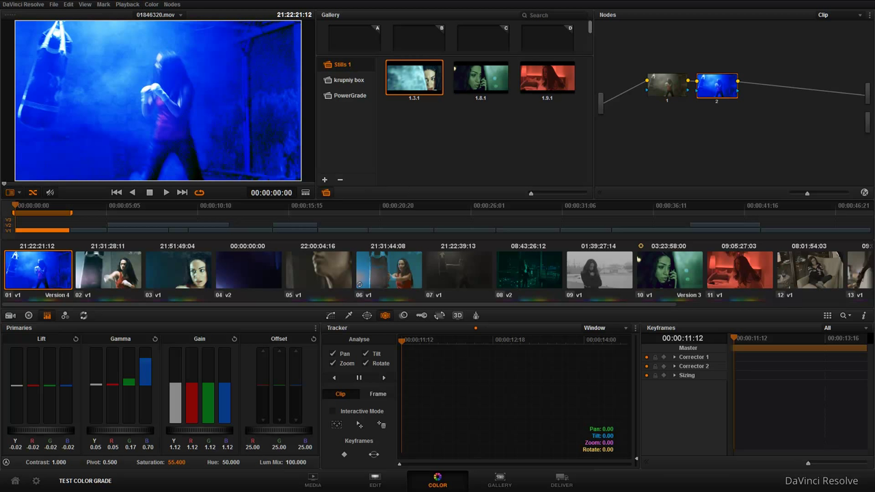
# Step: Load the default version, then step through previous and next grade versions
pyautogui.hotkey('ctrl', 'u')
pyautogui.click(151, 4)
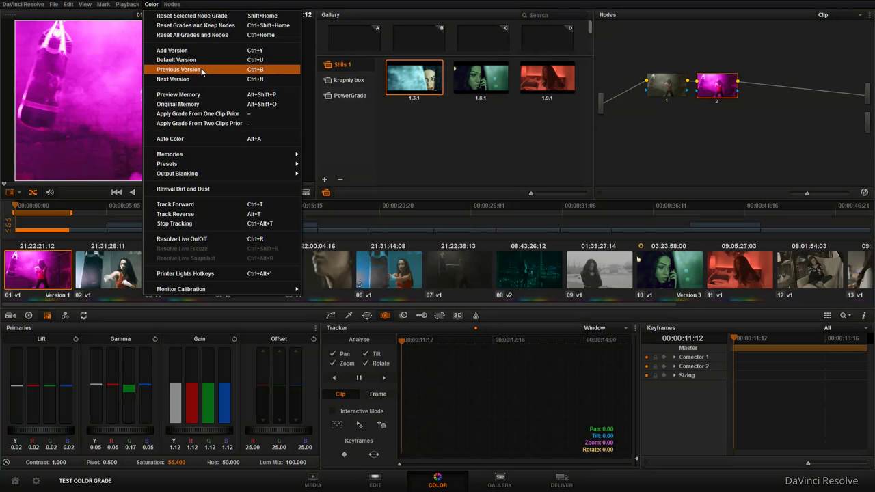
pyautogui.click(202, 71)
pyautogui.click(151, 4)
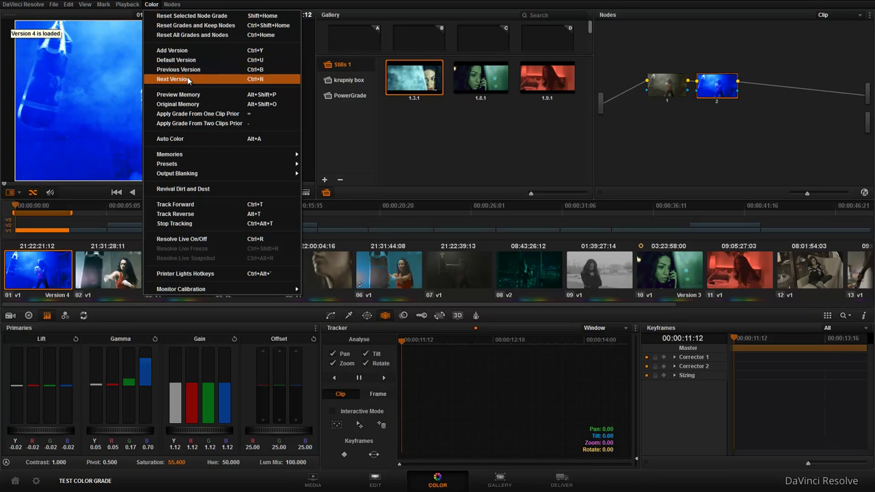
pyautogui.click(188, 80)
pyautogui.click(151, 4)
pyautogui.click(178, 79)
pyautogui.click(151, 4)
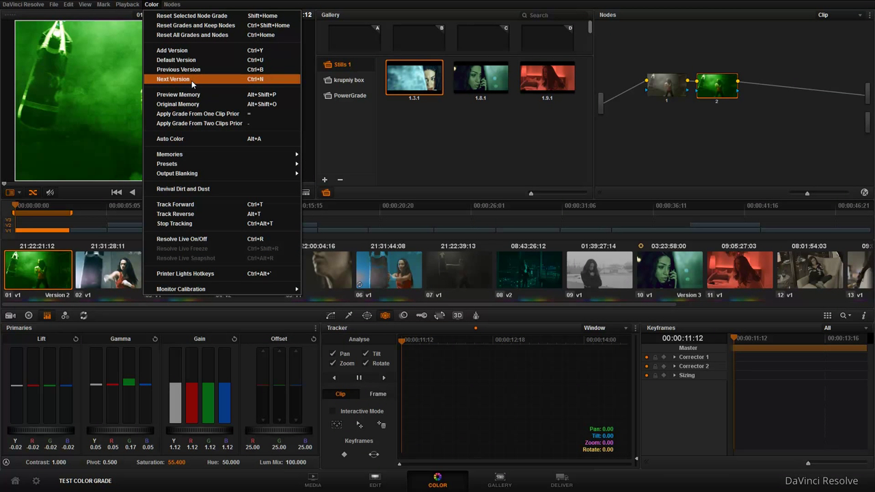
pyautogui.click(176, 61)
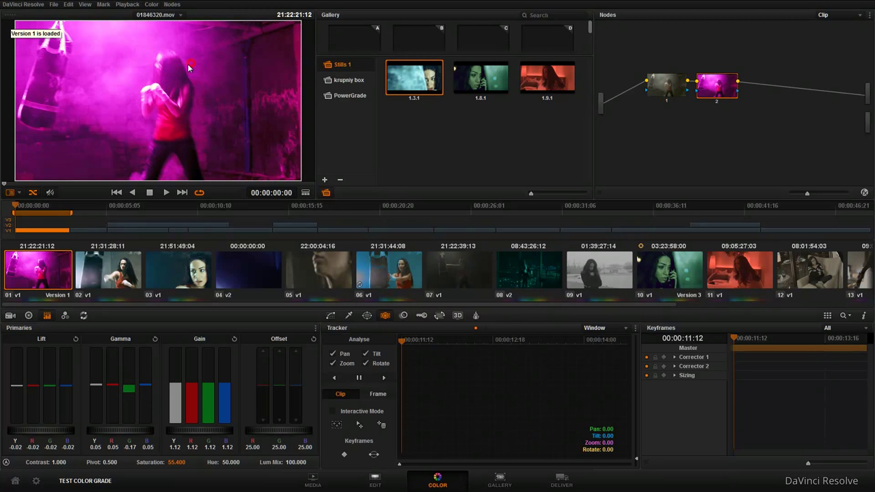
# Step: Cycle through Versions 2, 3 and 4 back to Version 1, then reset offset and gamma to 0.00
pyautogui.click(151, 4)
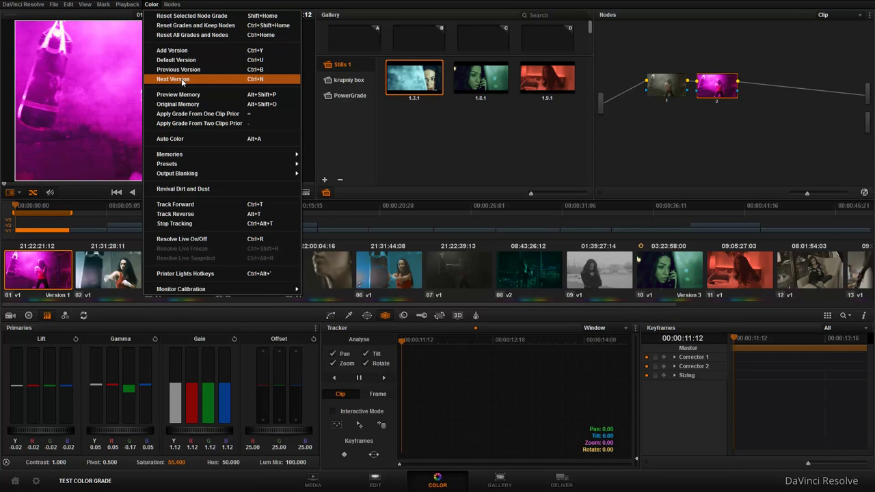
pyautogui.click(178, 79)
pyautogui.click(152, 5)
pyautogui.click(172, 80)
pyautogui.click(151, 4)
pyautogui.click(179, 79)
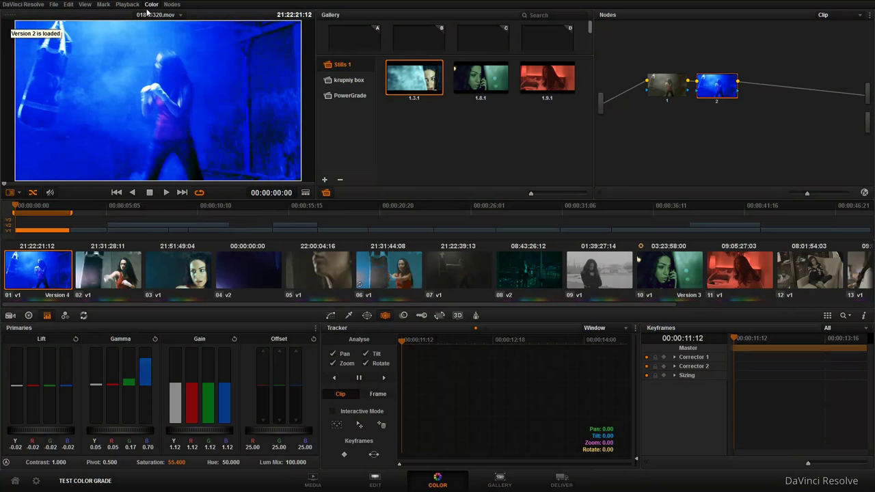
pyautogui.click(151, 4)
pyautogui.click(188, 80)
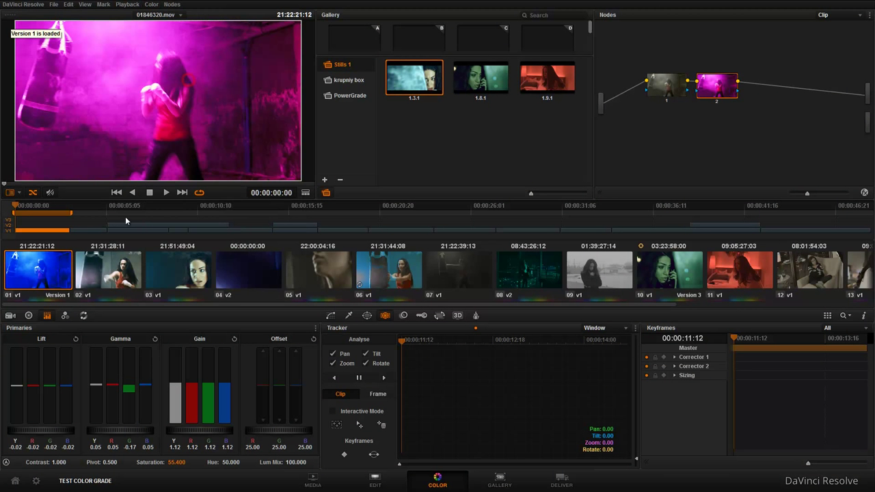
pyautogui.click(312, 339)
pyautogui.click(154, 339)
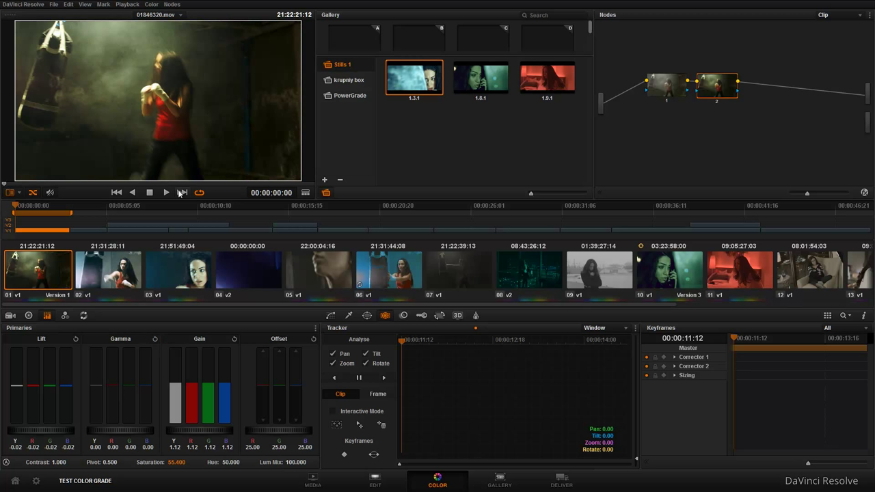
# Step: Check the Split Screen settings, then add clip 03 beside clip 01
pyautogui.rightClick(176, 134)
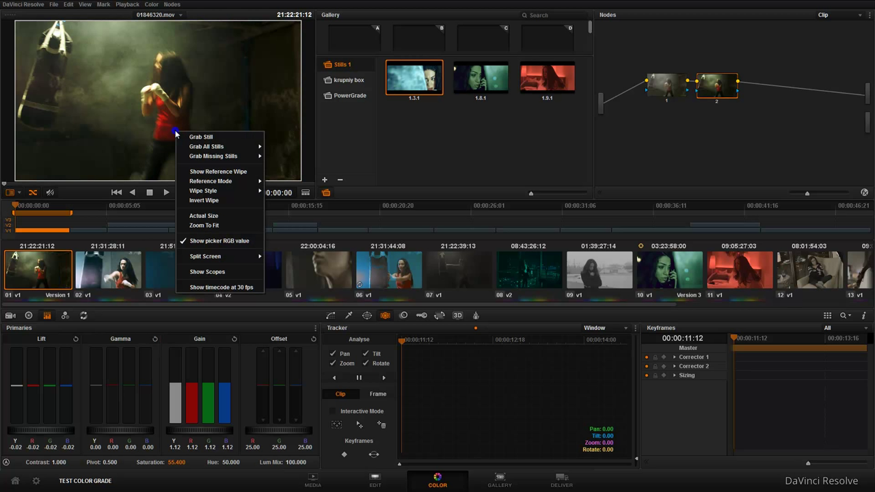
pyautogui.moveTo(223, 259)
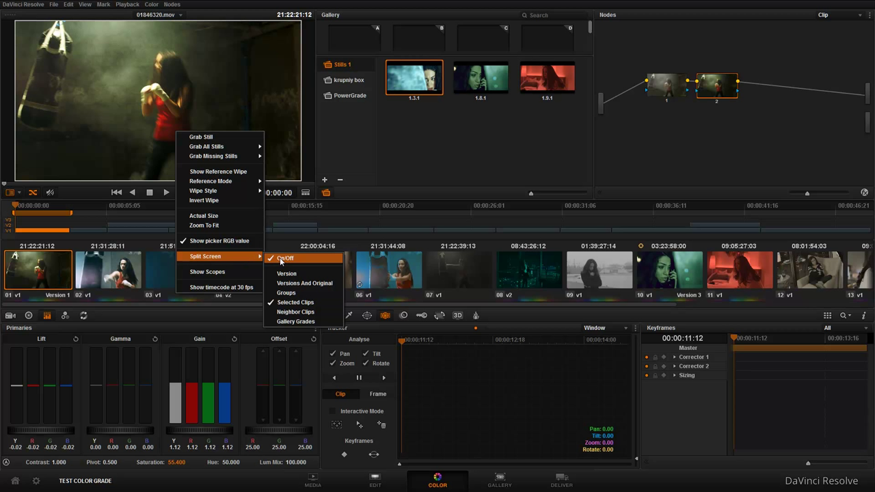
pyautogui.click(246, 108)
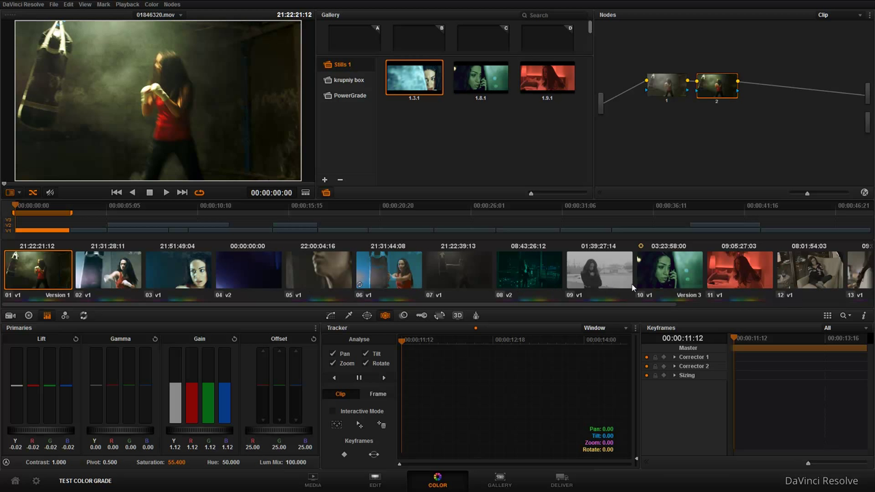
pyautogui.keyDown('ctrl'); pyautogui.click(178, 270); pyautogui.keyUp('ctrl')
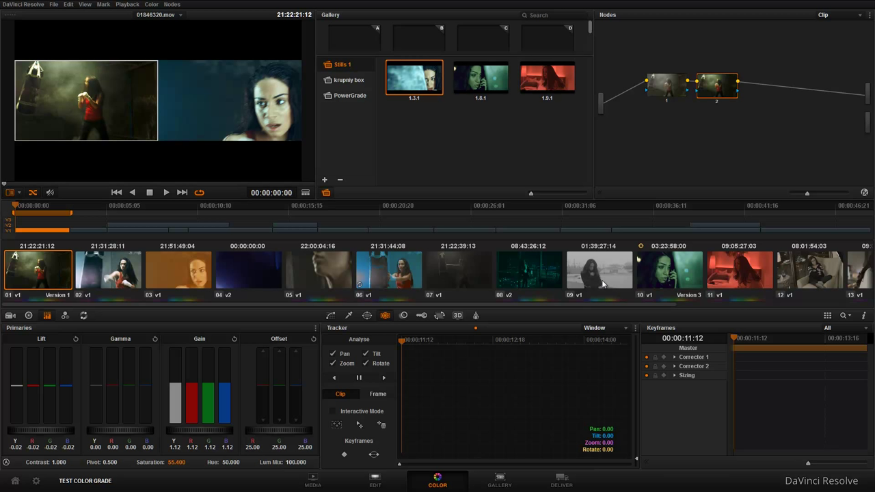
# Step: Add clips 08, 11, 06, 12 and 02 to the split grid, then toggle the Enhanced Viewer
pyautogui.keyDown('ctrl'); pyautogui.click(536, 279); pyautogui.keyUp('ctrl')
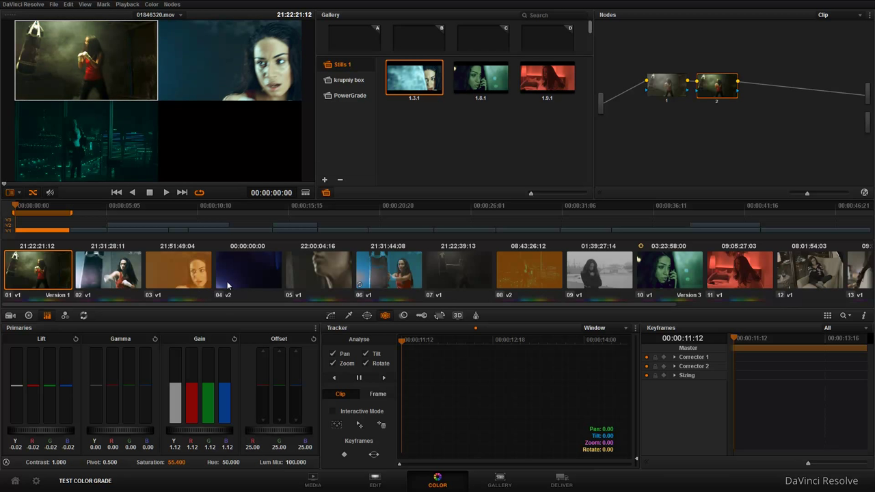
pyautogui.keyDown('ctrl'); pyautogui.click(745, 269); pyautogui.keyUp('ctrl')
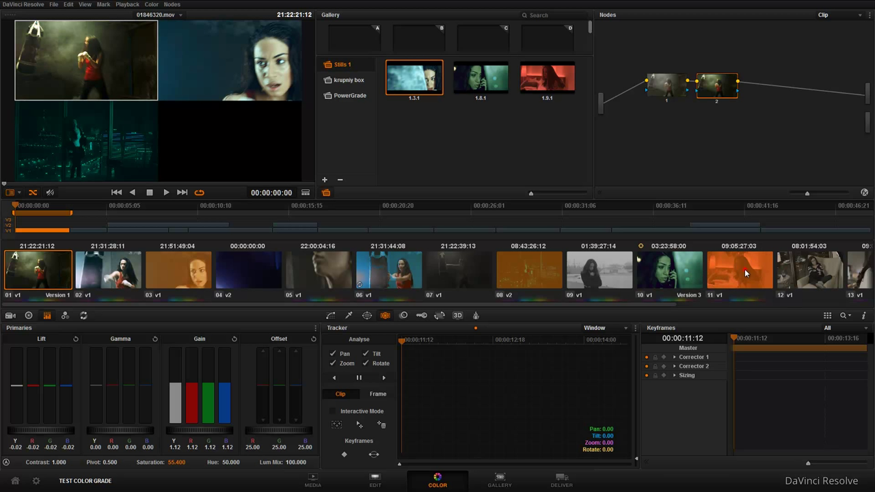
pyautogui.keyDown('ctrl'); pyautogui.click(405, 274); pyautogui.keyUp('ctrl')
pyautogui.keyDown('ctrl'); pyautogui.click(806, 277); pyautogui.keyUp('ctrl')
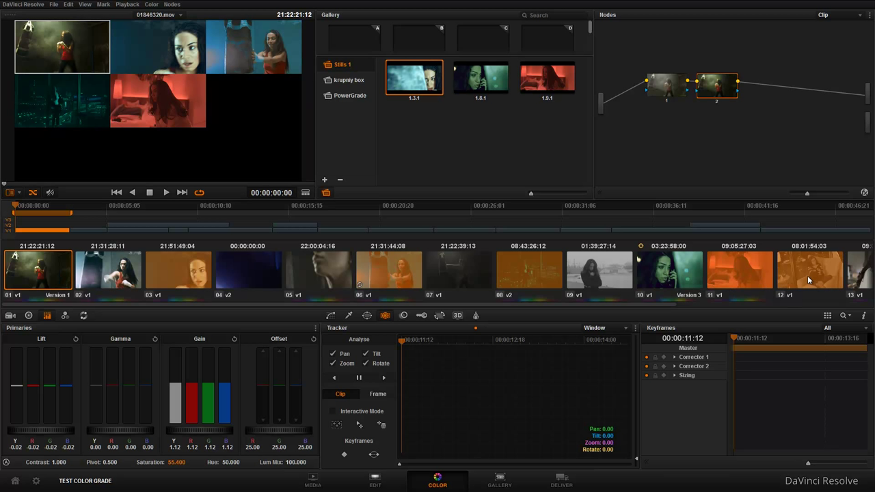
pyautogui.keyDown('ctrl'); pyautogui.click(121, 273); pyautogui.keyUp('ctrl')
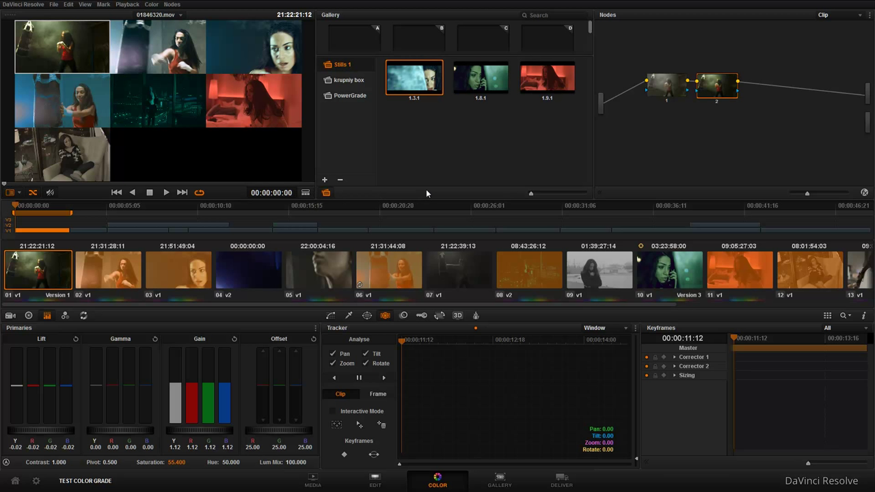
pyautogui.hotkey('alt', 'f')
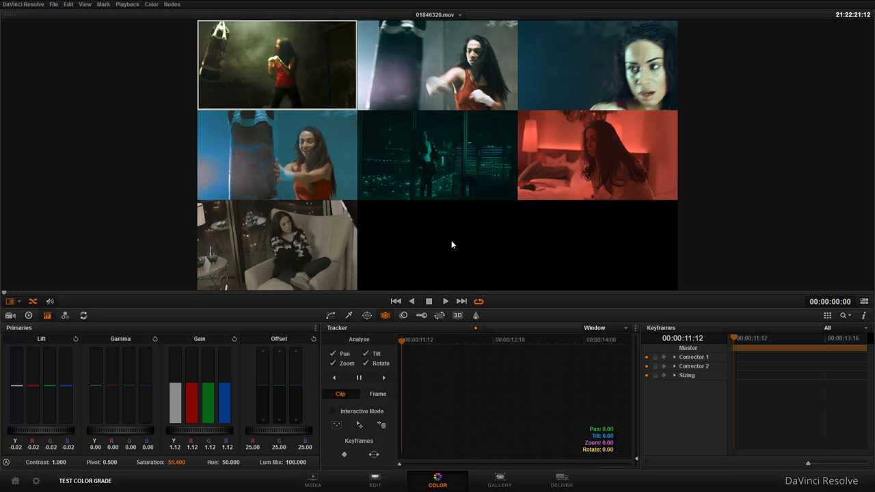
pyautogui.hotkey('alt', 'f')
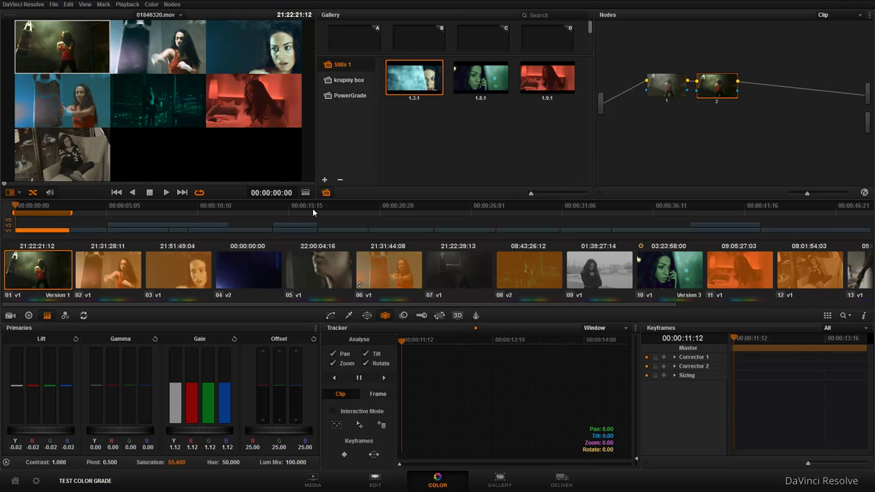
# Step: Browse the viewer and View menu options, then toggle split screen off and on with Ctrl+Alt+W
pyautogui.rightClick(180, 112)
pyautogui.moveTo(224, 239)
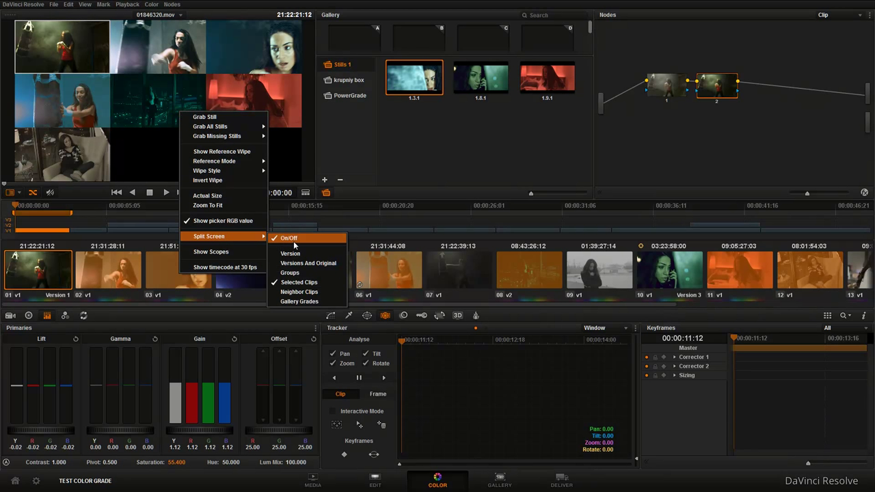
pyautogui.click(84, 4)
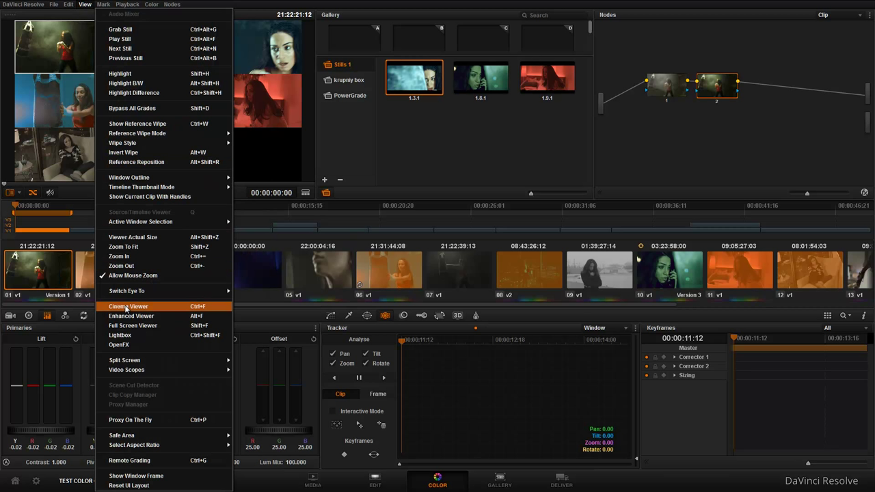
pyautogui.moveTo(160, 361)
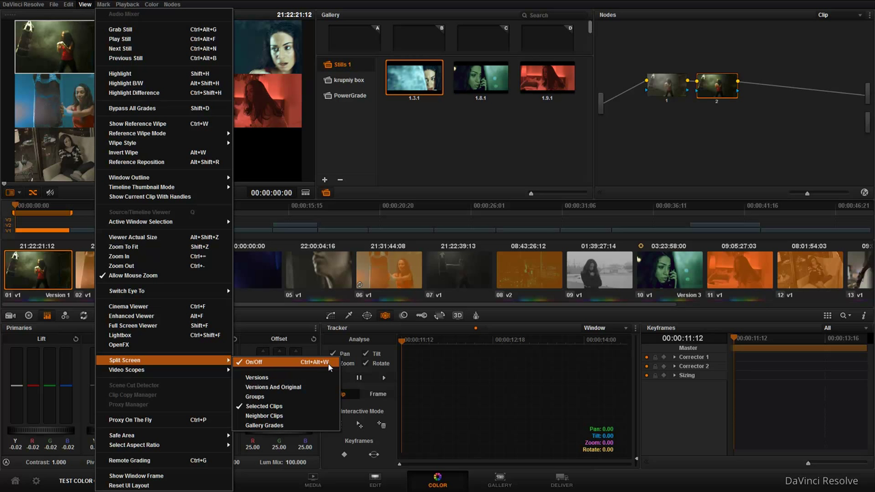
pyautogui.click(271, 120)
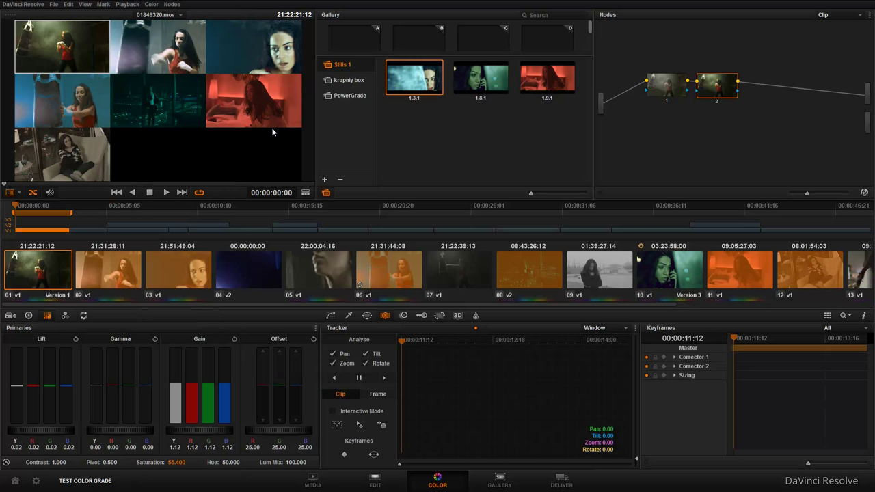
pyautogui.hotkey('ctrl', 'alt', 'w')
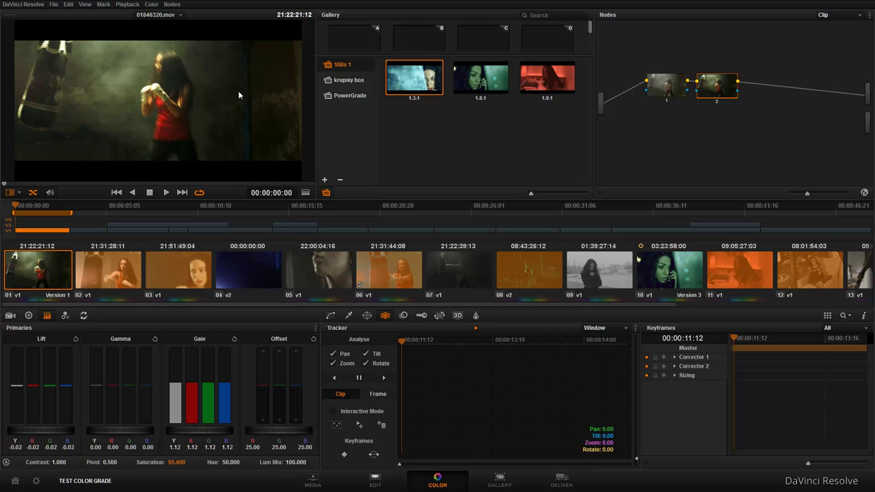
pyautogui.hotkey('ctrl', 'alt', 'w')
# Step: Set the split-screen mode to Gallery Grades to compare the clip with stills
pyautogui.rightClick(217, 103)
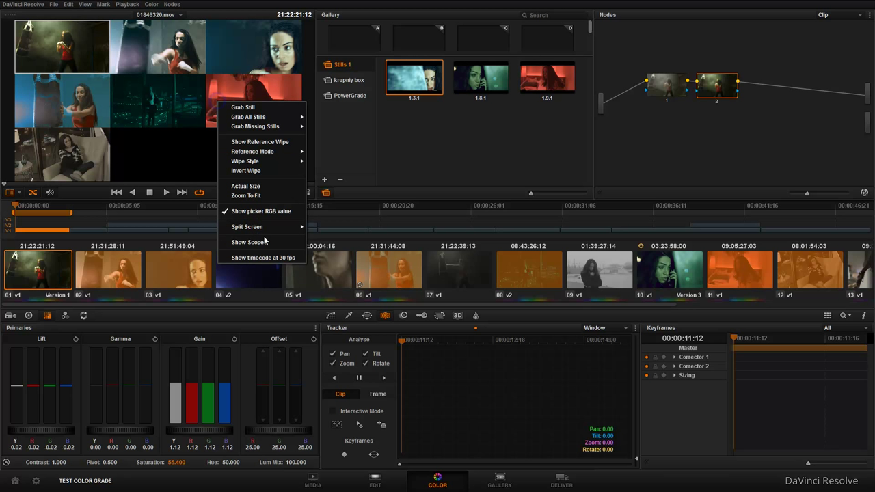
pyautogui.moveTo(266, 226)
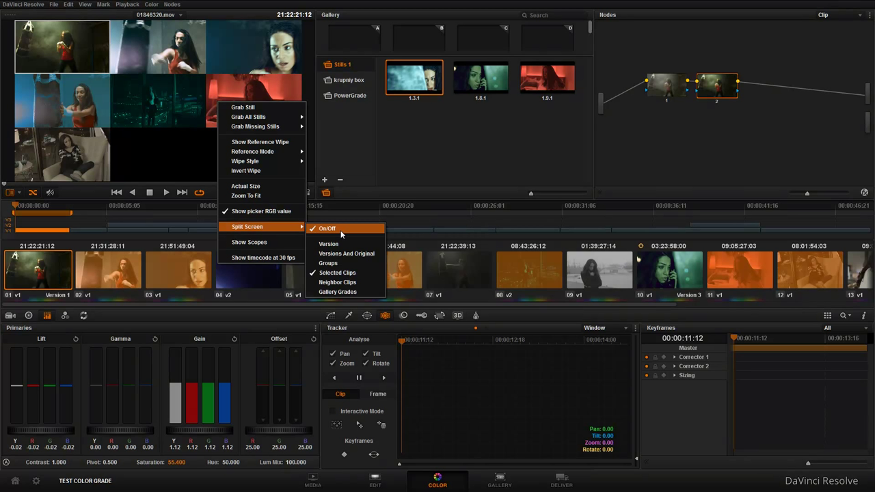
pyautogui.click(85, 5)
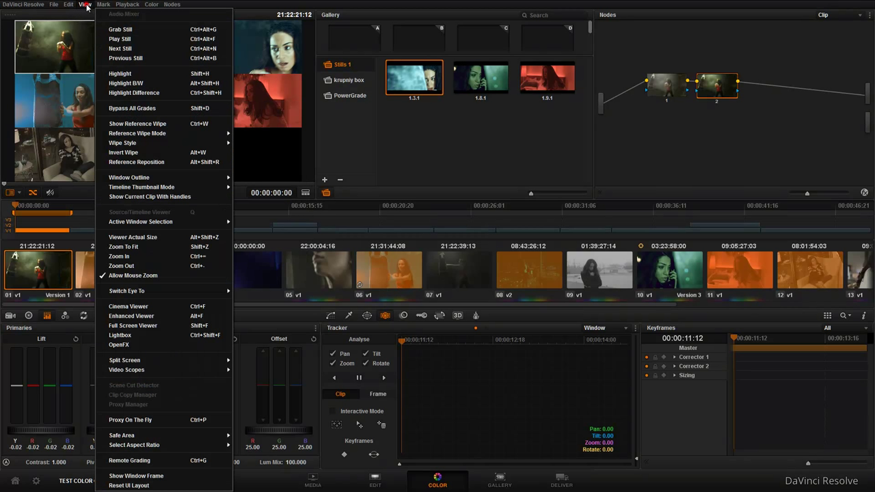
pyautogui.moveTo(137, 360)
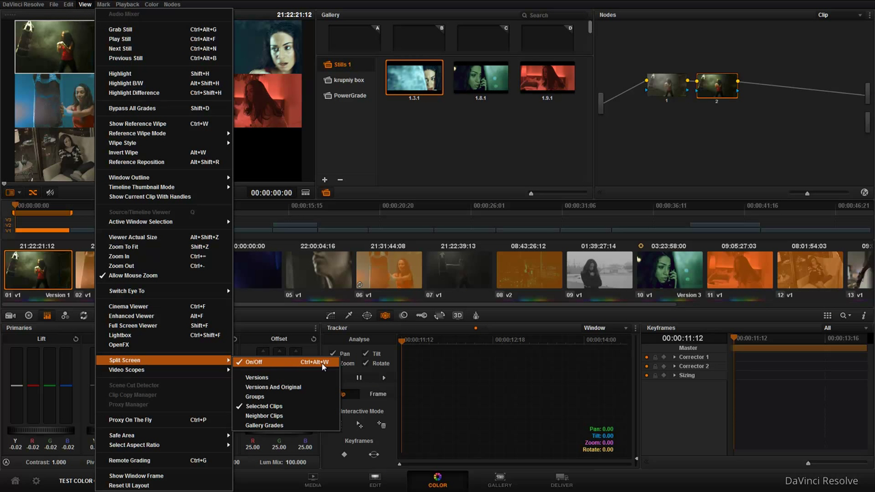
pyautogui.rightClick(261, 122)
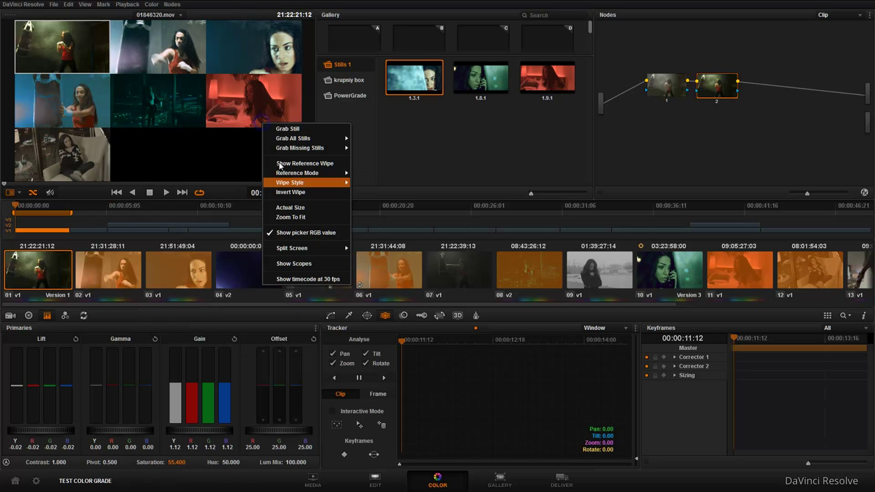
pyautogui.moveTo(306, 249)
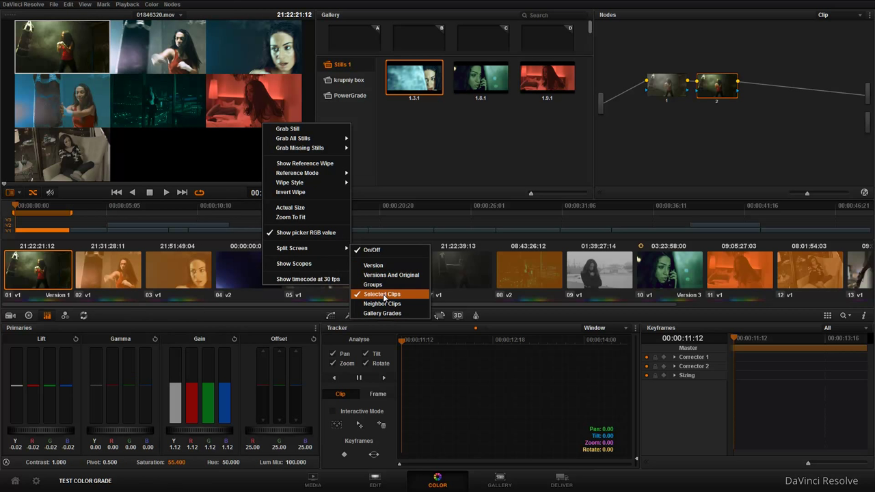
pyautogui.click(400, 314)
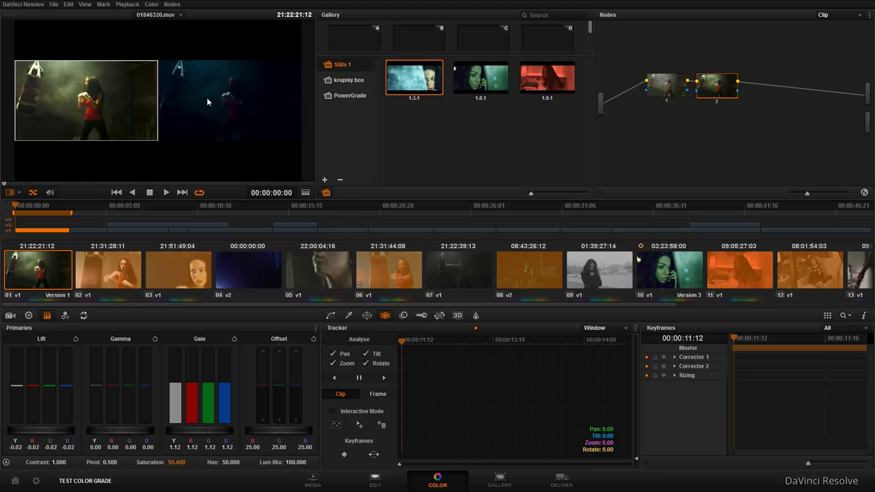
# Step: Preview the grades of stills 1.3.1, 1.8.1 and 1.9.1 beside the clip, ending on 1.3.1
pyautogui.click(460, 82)
pyautogui.click(547, 86)
pyautogui.click(480, 85)
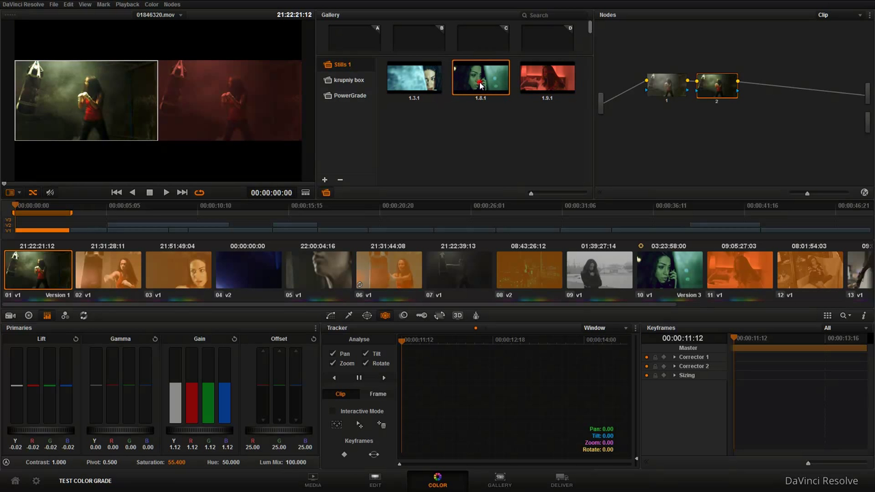
pyautogui.click(552, 83)
pyautogui.click(498, 82)
pyautogui.click(427, 80)
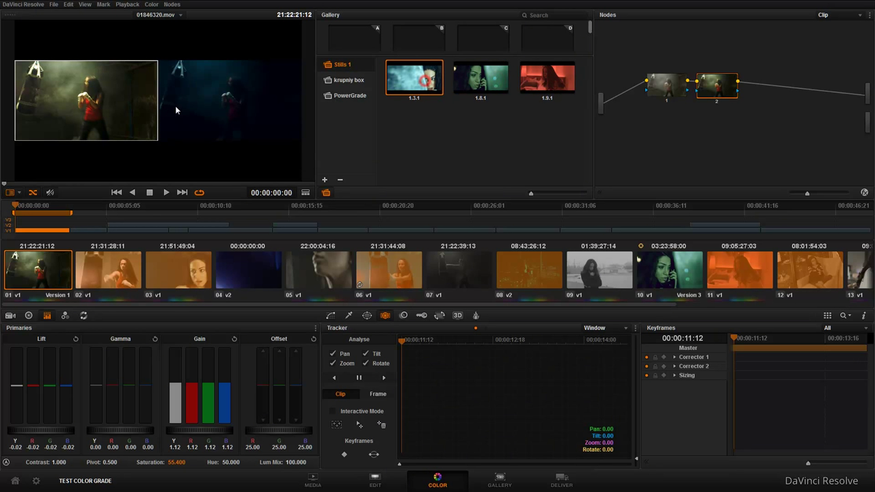
pyautogui.click(476, 89)
pyautogui.click(538, 85)
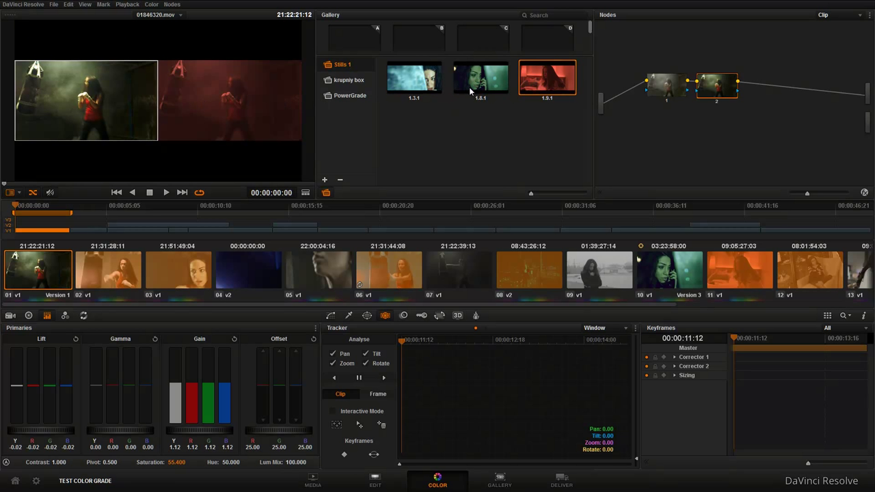
pyautogui.click(481, 86)
pyautogui.click(427, 81)
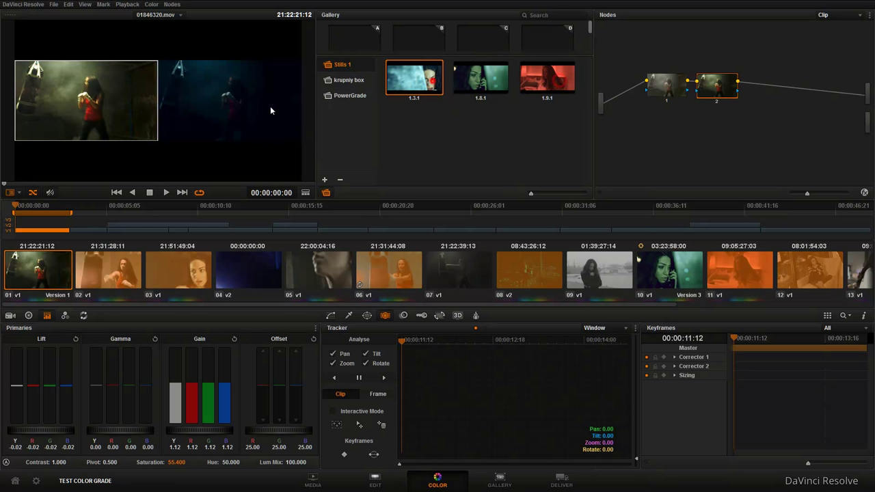
# Step: Switch the split screen to Neighbor Clips to compare with the adjacent clip
pyautogui.rightClick(204, 116)
pyautogui.moveTo(272, 243)
pyautogui.click(321, 305)
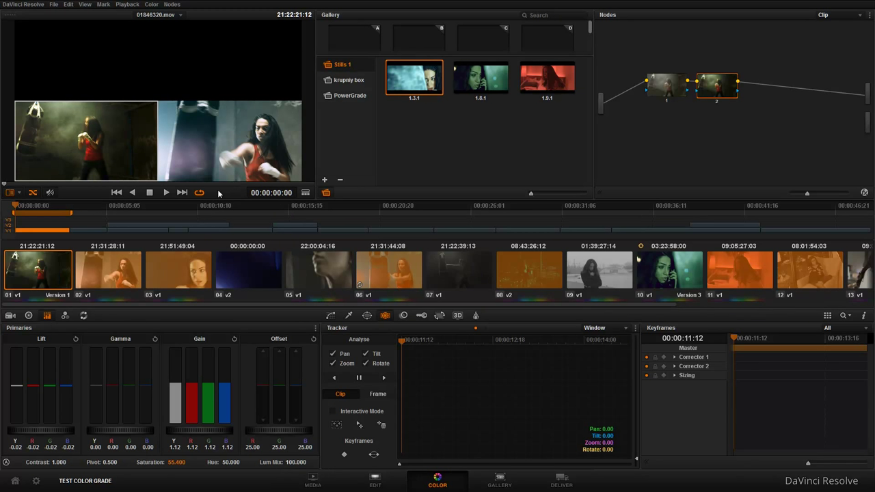
pyautogui.rightClick(216, 144)
pyautogui.moveTo(259, 270)
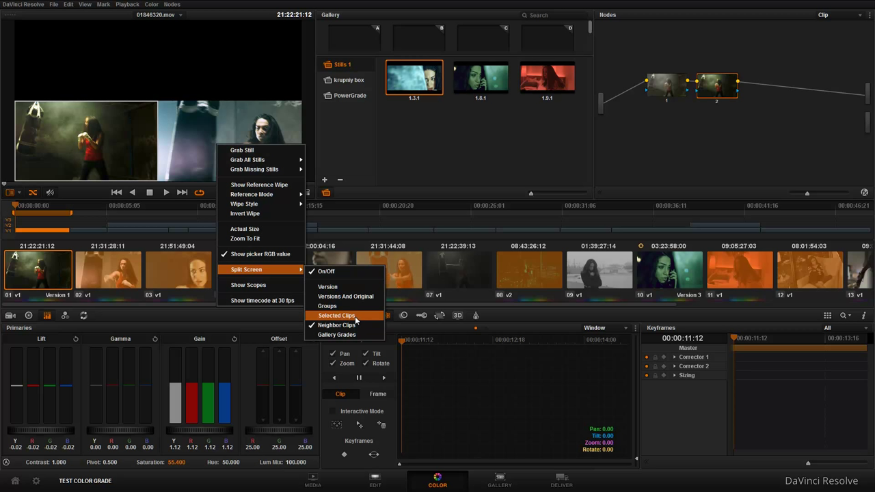
# Step: Show the selected clips in a split-screen grid and turn on Show Scopes in the viewer
pyautogui.click(342, 317)
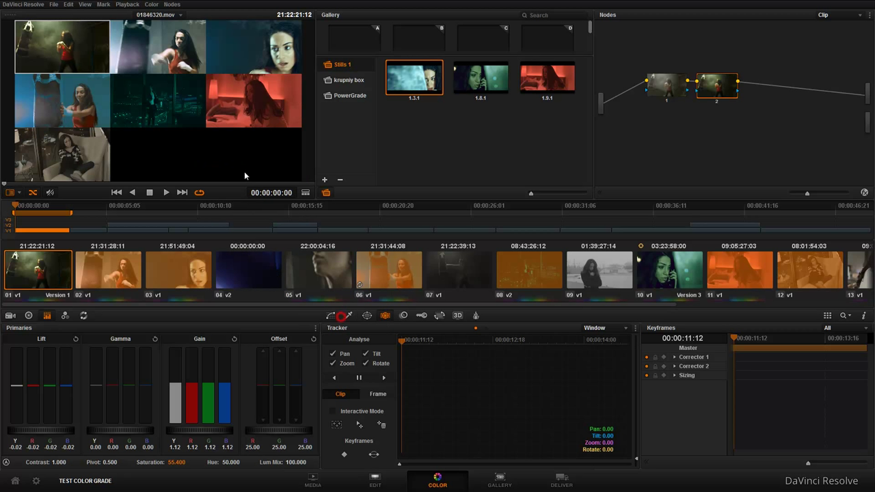
pyautogui.rightClick(200, 120)
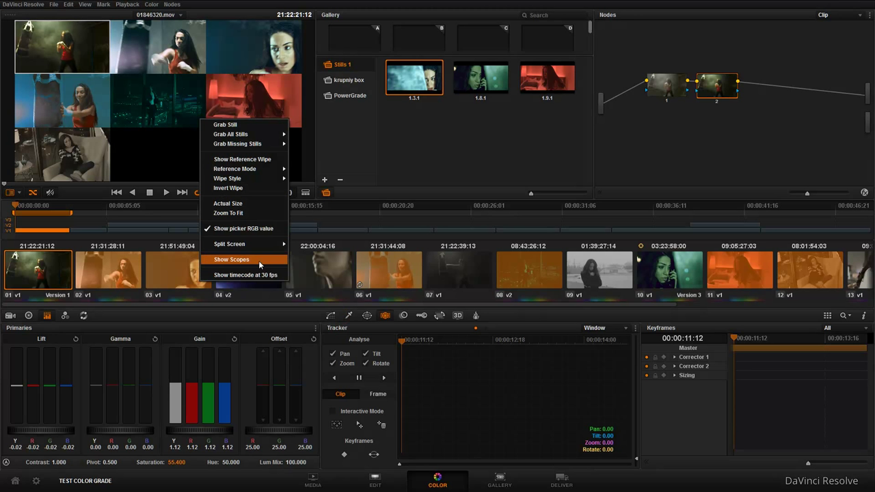
pyautogui.click(233, 259)
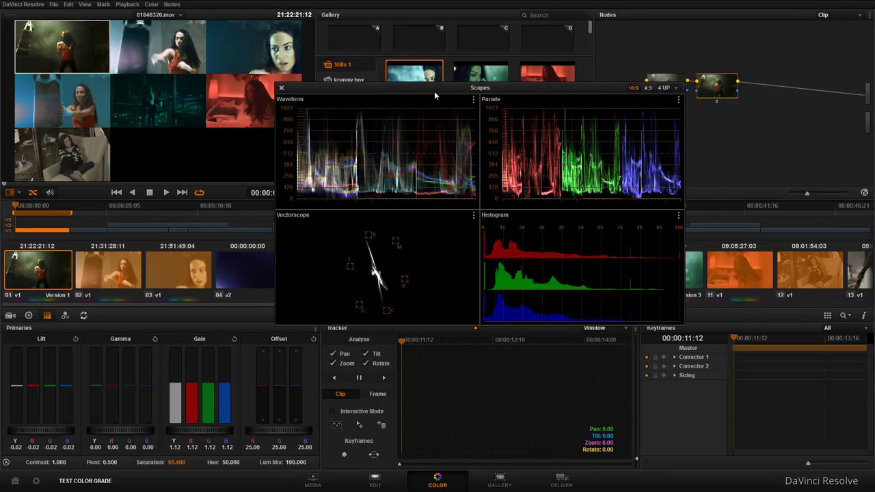
# Step: Toggle Video Scopes off and back on, then show Resolve inside a normal window frame
pyautogui.click(85, 4)
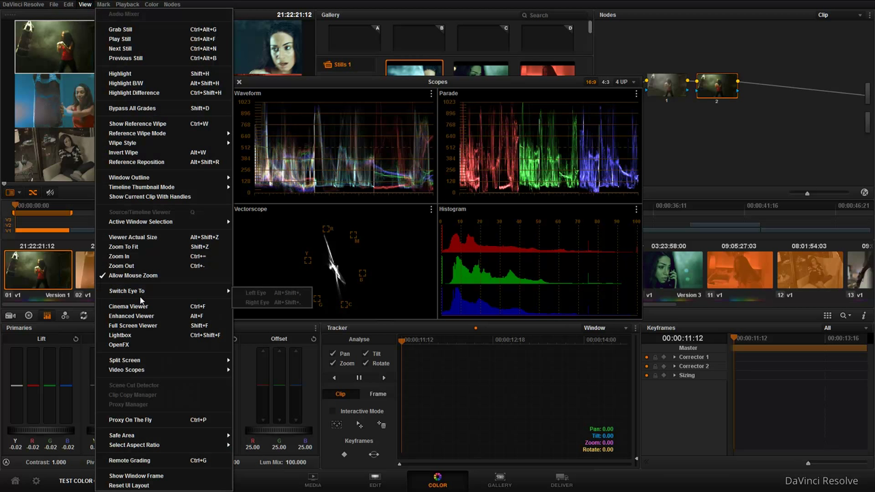
pyautogui.moveTo(162, 369)
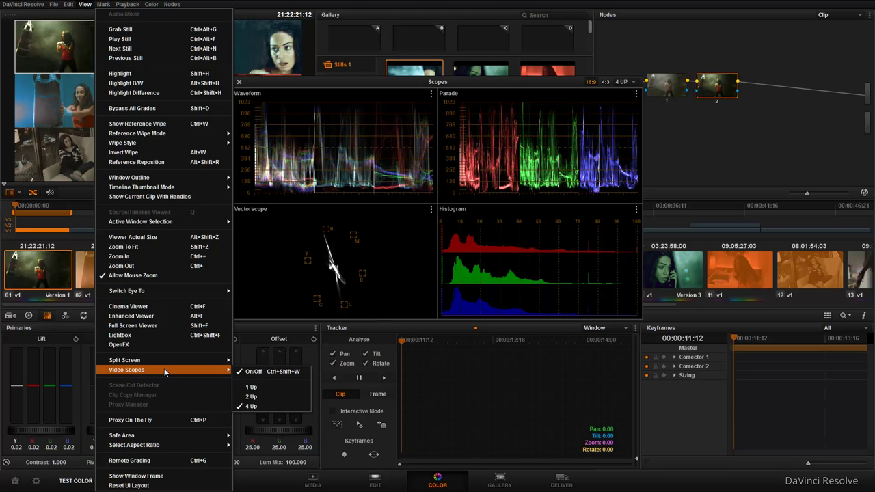
pyautogui.click(302, 372)
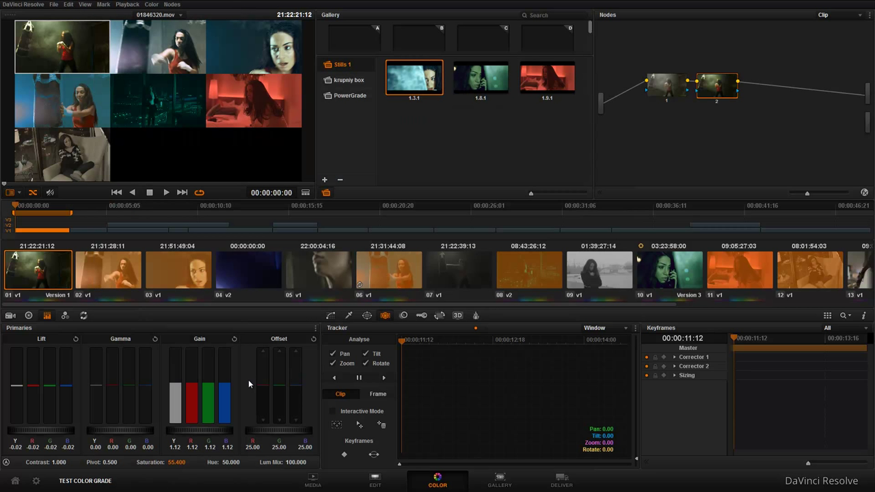
pyautogui.hotkey('ctrl', 'shift', 'w')
pyautogui.hotkey('ctrl', 'shift', 'w')
pyautogui.hotkey('ctrl', 'shift', 'w')
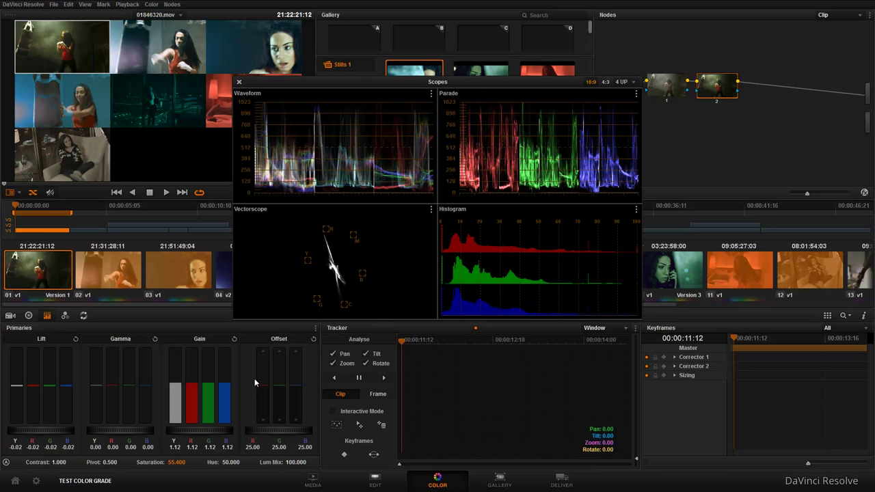
pyautogui.hotkey('ctrl', 'shift', 'w')
pyautogui.hotkey('ctrl', 'shift', 'w')
pyautogui.hotkey('ctrl', 'shift', 'w')
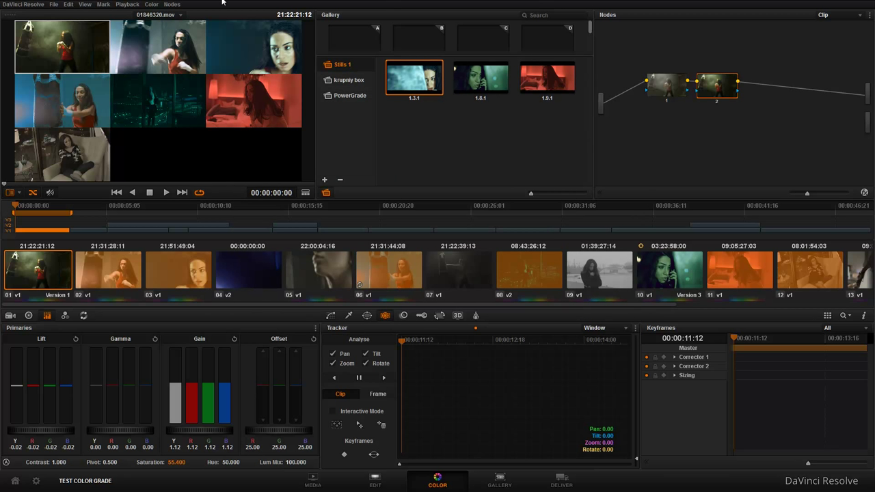
pyautogui.click(85, 4)
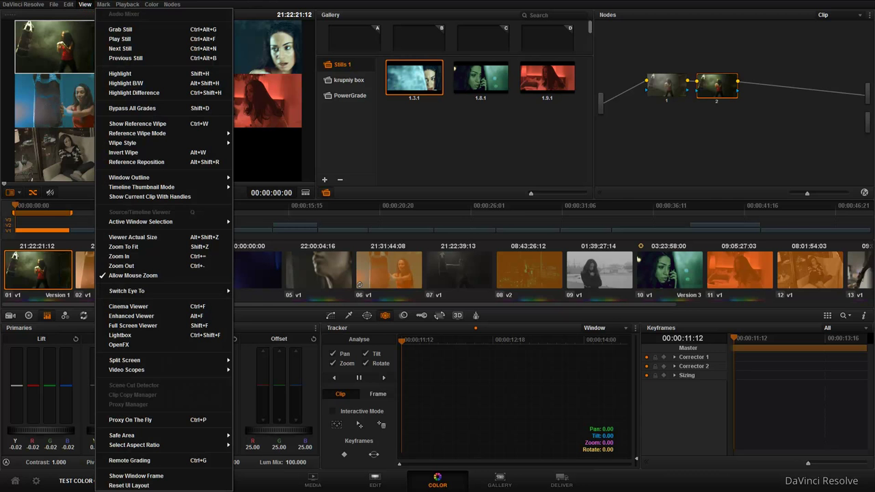
pyautogui.click(144, 475)
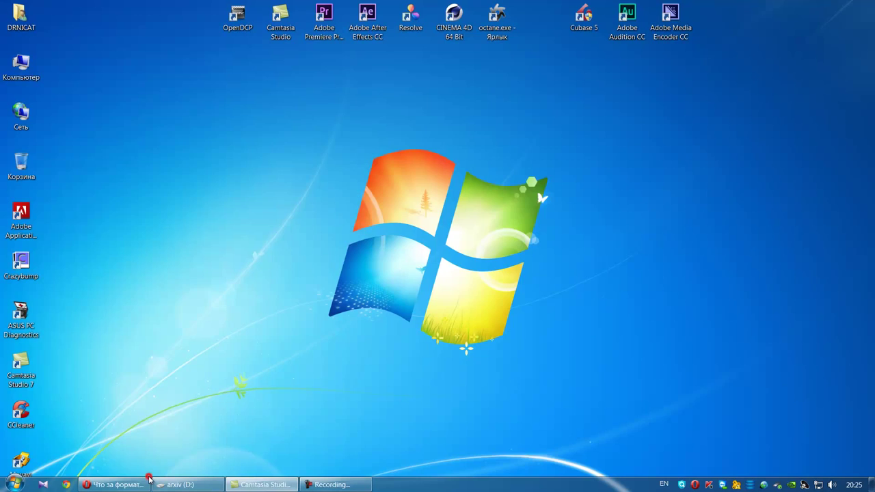
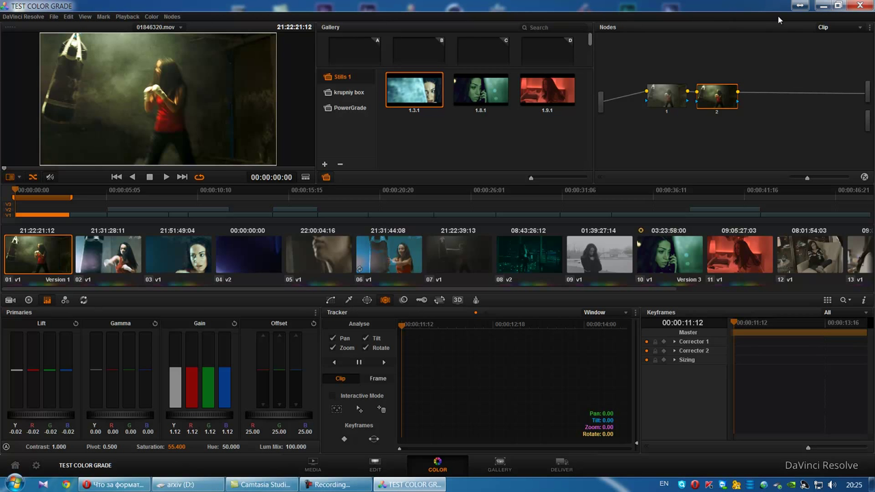
# Step: Reset the Color page to its default UI layout
pyautogui.click(85, 16)
pyautogui.click(109, 485)
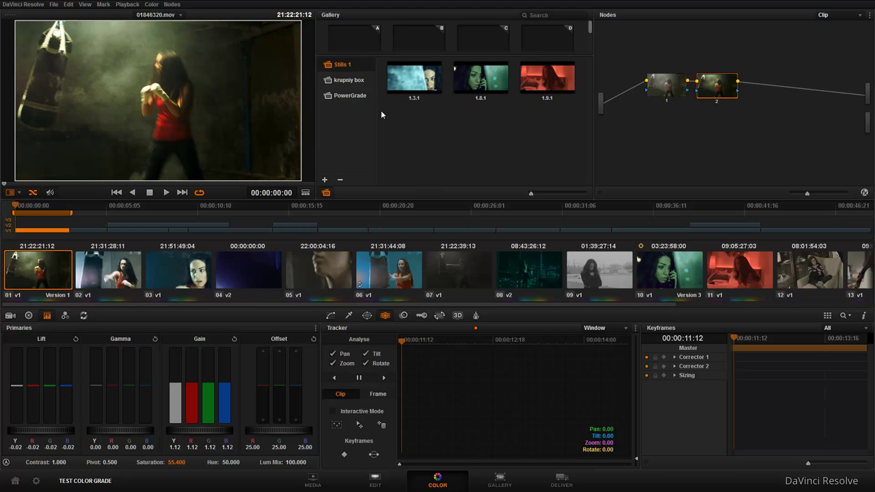
pyautogui.rightClick(430, 81)
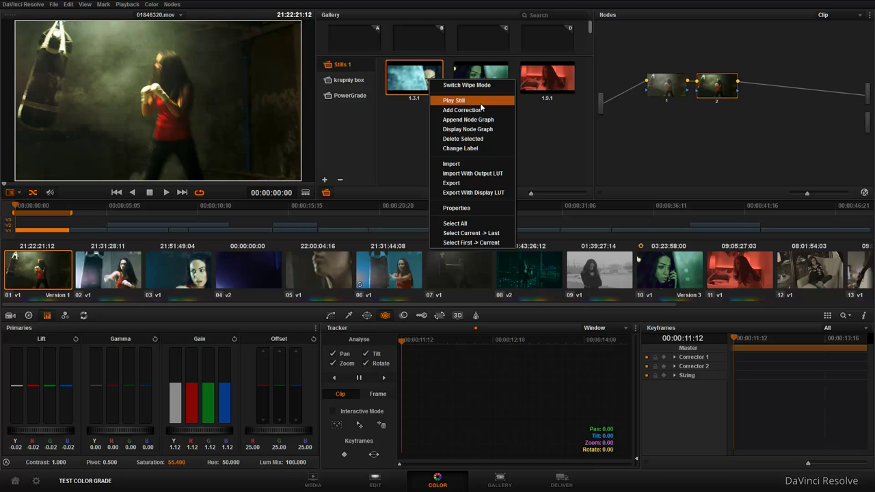
pyautogui.click(264, 115)
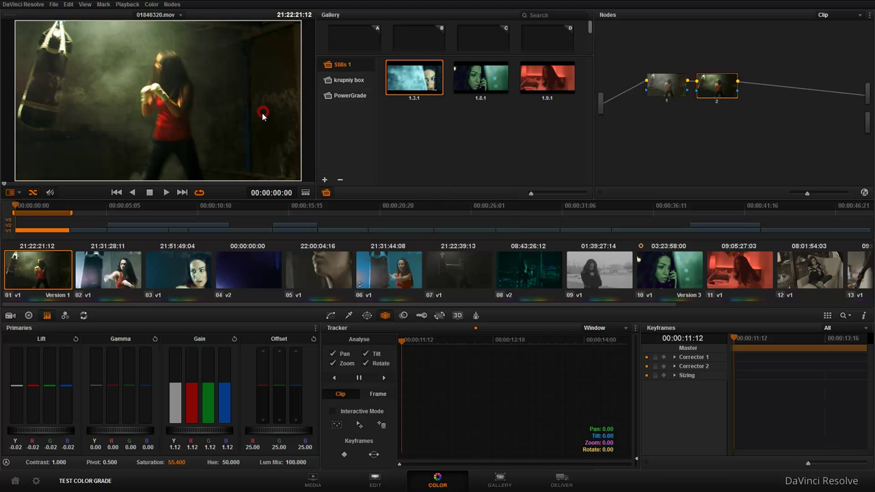
# Step: Turn off the viewer's split-screen comparison and load clip 05 into the viewer
pyautogui.rightClick(223, 115)
pyautogui.moveTo(273, 240)
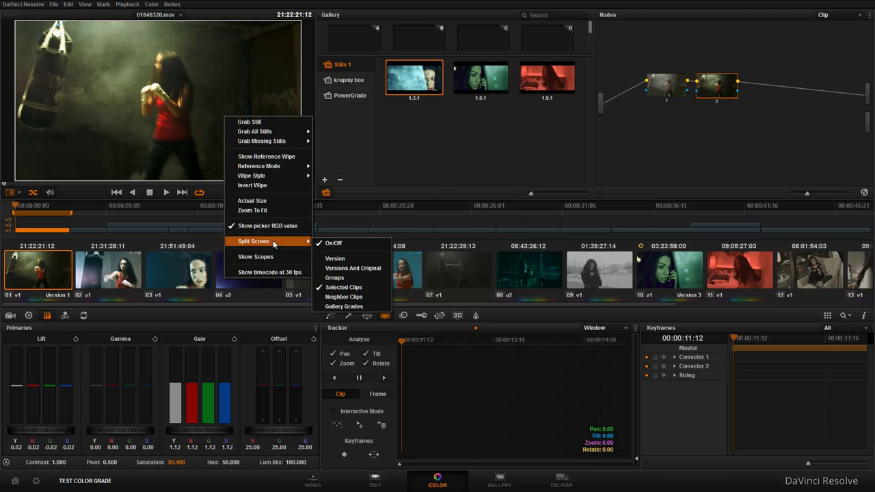
pyautogui.click(331, 241)
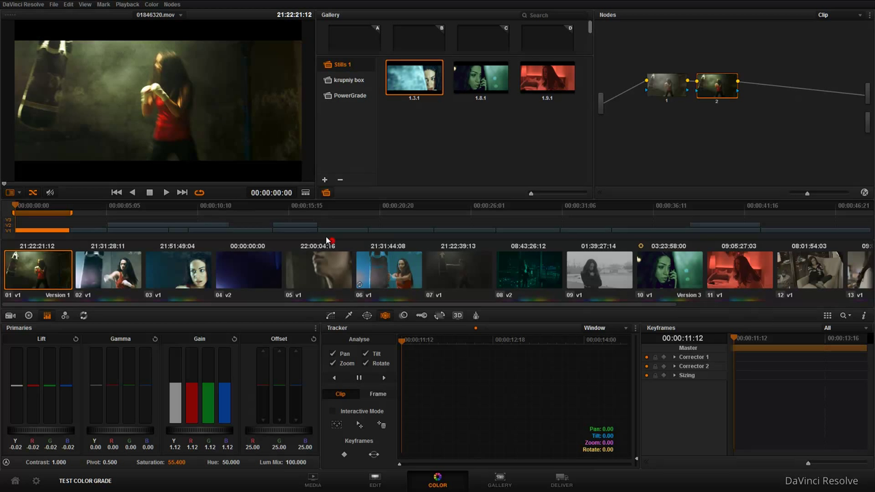
pyautogui.rightClick(428, 85)
pyautogui.click(367, 165)
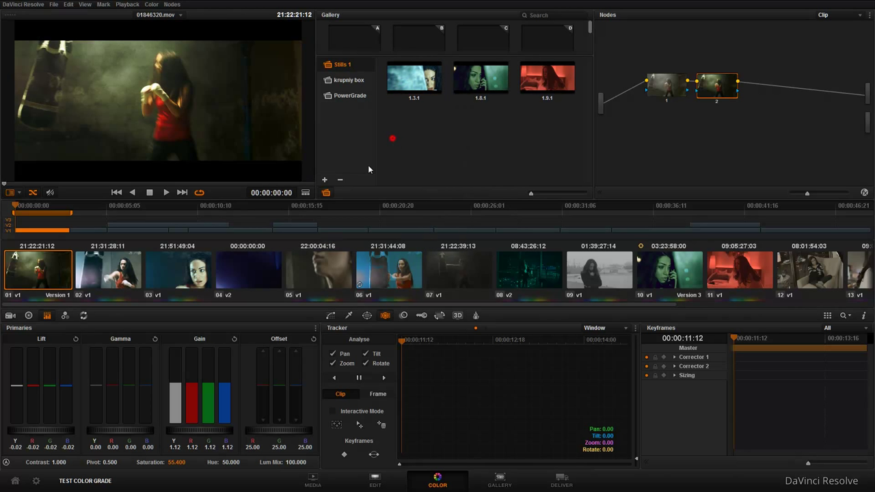
pyautogui.click(336, 274)
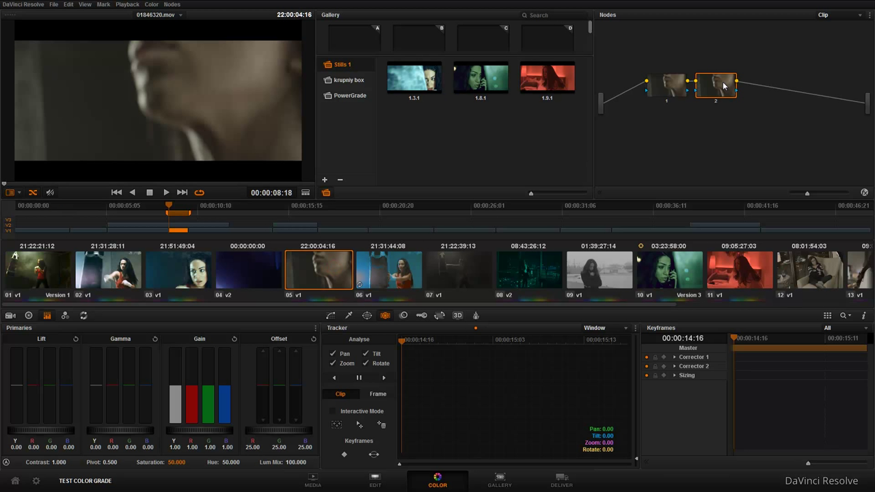
# Step: Delete node 2 and add still 1.3.1's grade to clip 05 as a correction
pyautogui.press('Delete')
pyautogui.rightClick(438, 82)
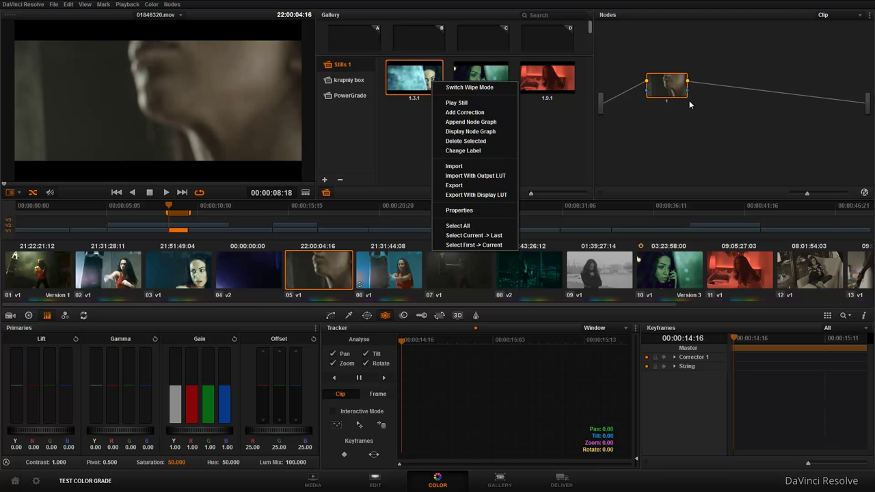
pyautogui.click(488, 113)
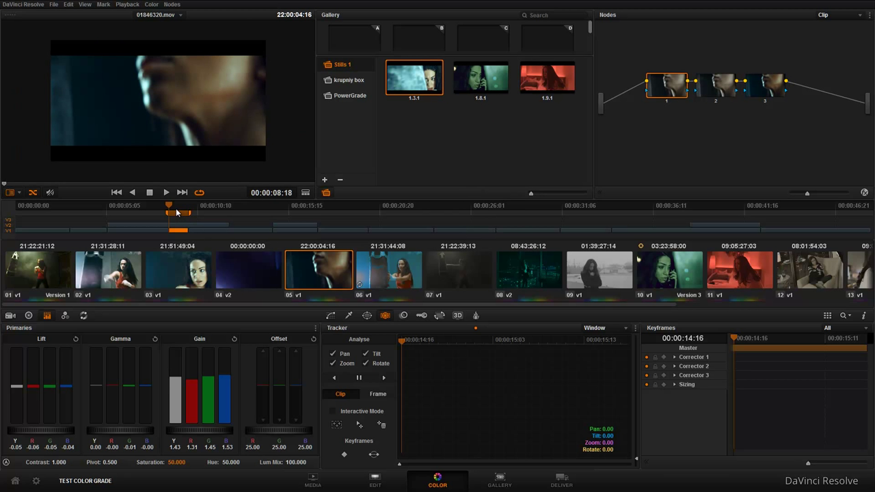
# Step: Scrub clip 05 to 22:00:05:11, then undo the nodes added from the still
pyautogui.click(180, 205)
pyautogui.moveTo(179, 205); pyautogui.dragTo(182, 205)
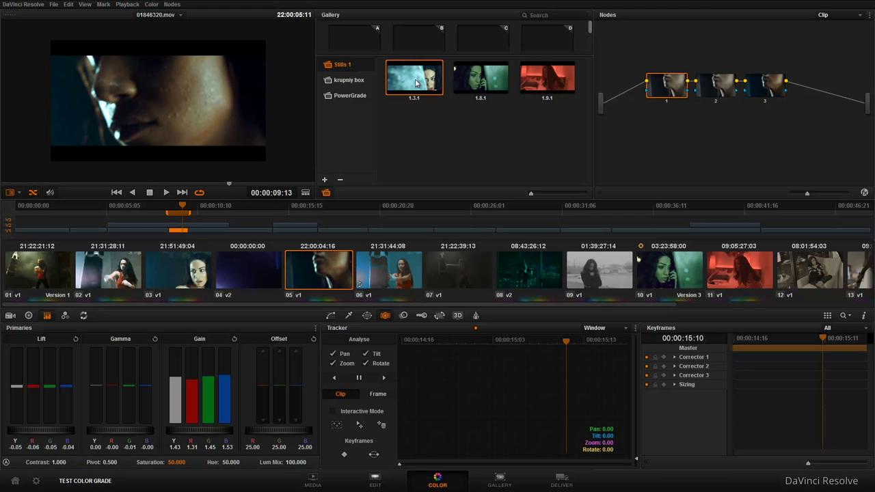
pyautogui.hotkey('ctrl', 'z')
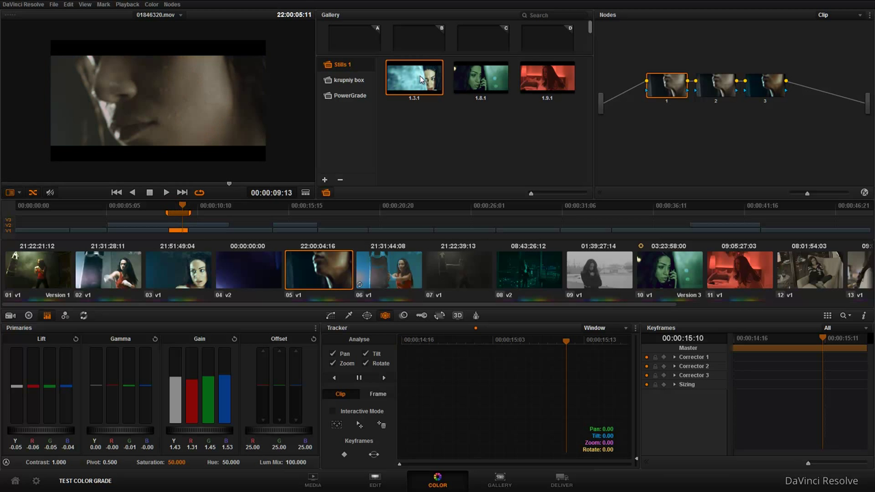
pyautogui.rightClick(419, 77)
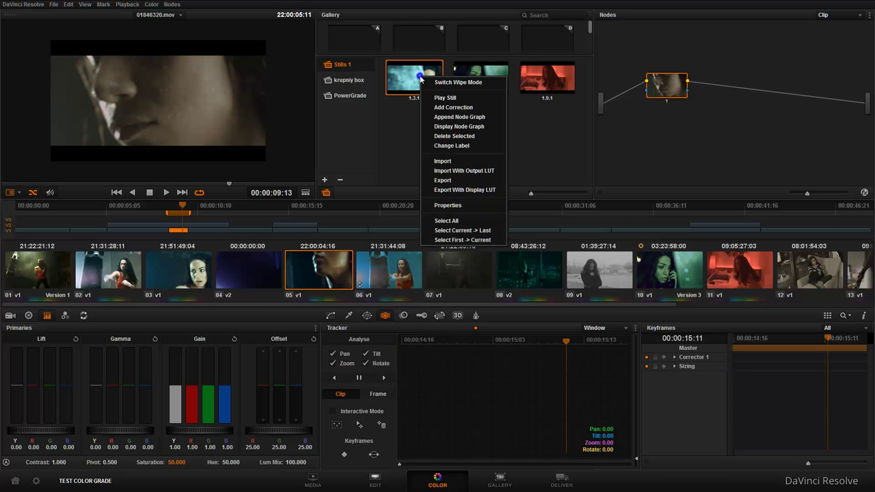
# Step: Append still 1.3.1's node graph to clip 05 and raise the red gamma
pyautogui.click(506, 119)
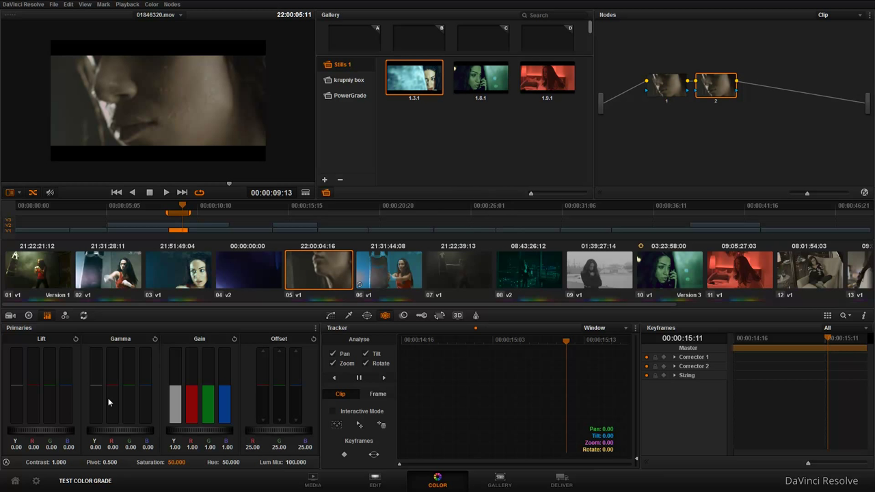
pyautogui.moveTo(114, 392)
pyautogui.mouseDown()
pyautogui.moveTo(131, 242)
pyautogui.moveTo(130, 273)
pyautogui.mouseUp()
pyautogui.rightClick(408, 85)
pyautogui.click(716, 94)
# Step: Append the graph again, then remove nodes 3 to 5 and reset the red gamma
pyautogui.rightClick(419, 77)
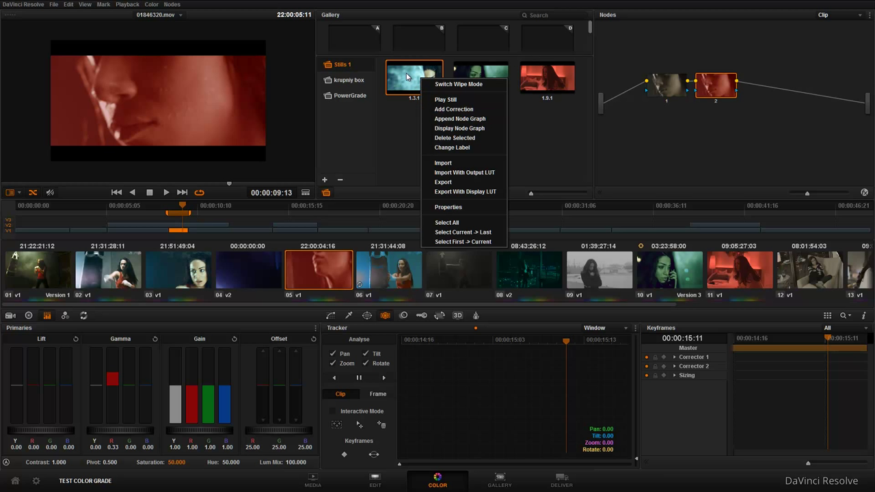
pyautogui.click(472, 123)
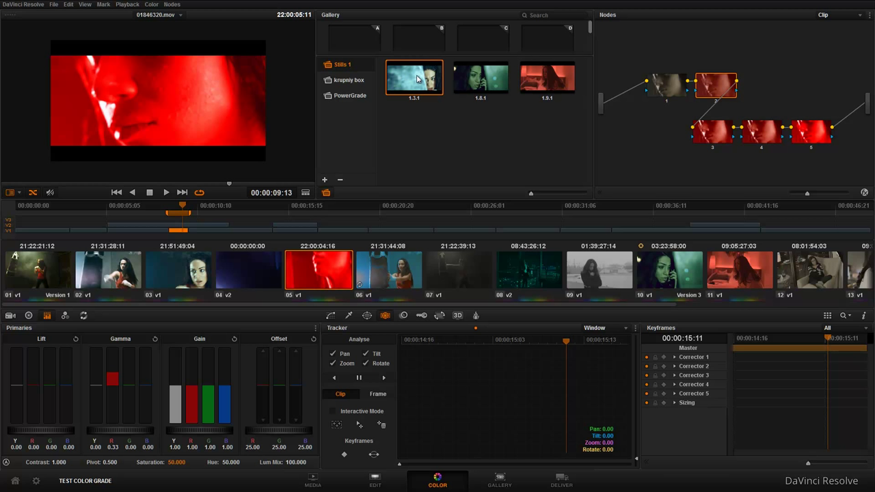
pyautogui.middleClick(431, 89)
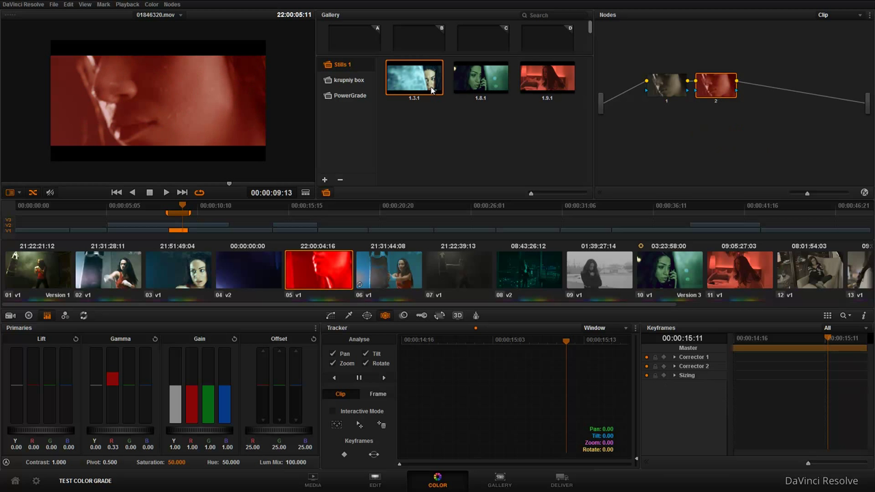
pyautogui.click(154, 339)
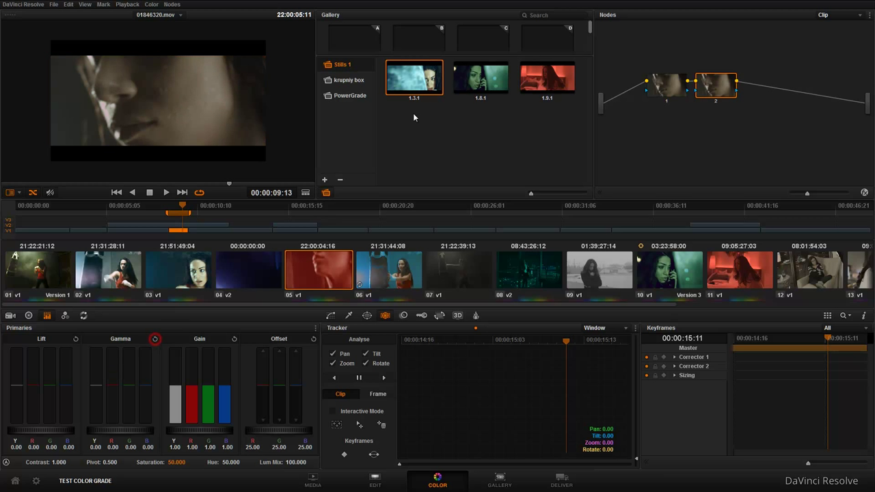
pyautogui.rightClick(430, 80)
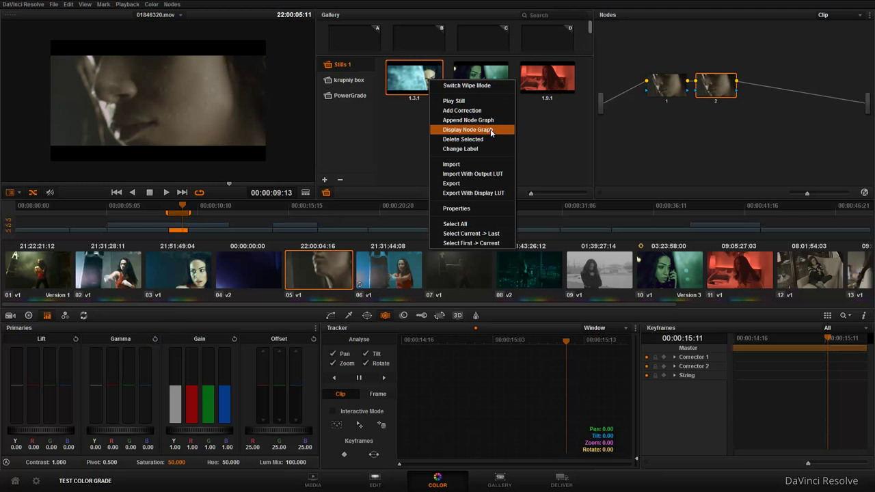
# Step: Show still 1.3.1's node graph and apply its colour grade to clip 05
pyautogui.click(497, 130)
pyautogui.moveTo(457, 110); pyautogui.dragTo(516, 108)
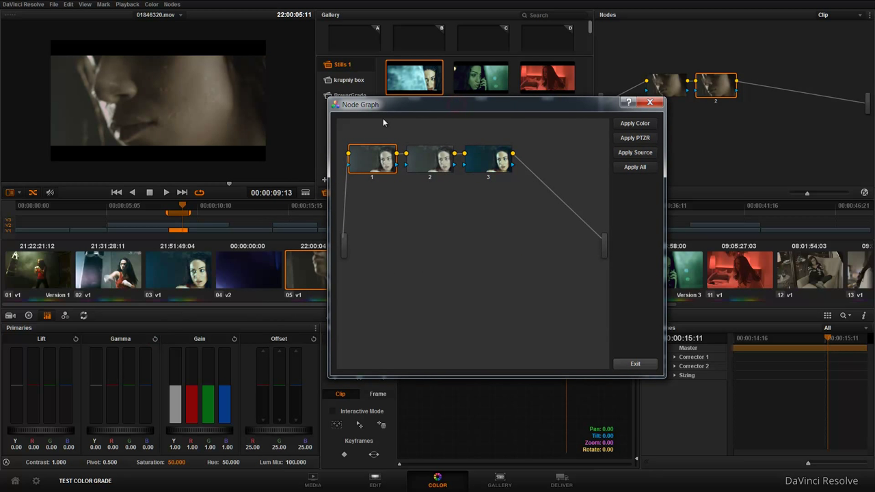
pyautogui.click(430, 162)
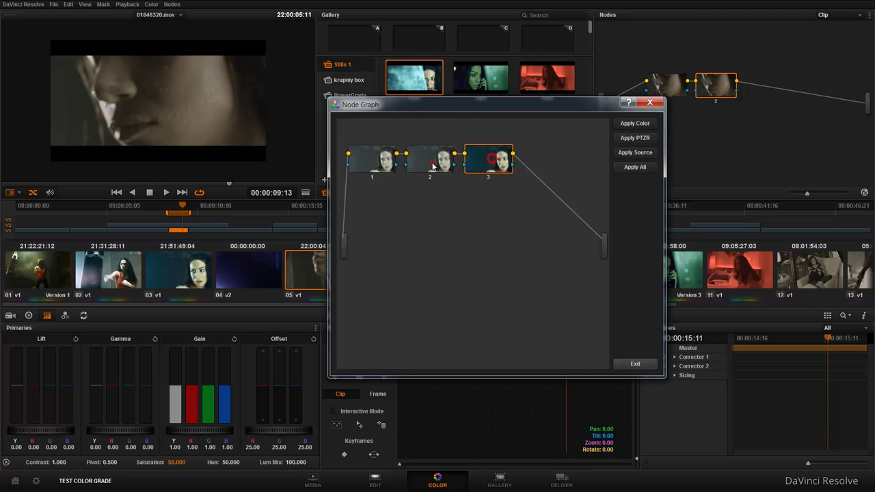
pyautogui.click(471, 162)
pyautogui.click(635, 124)
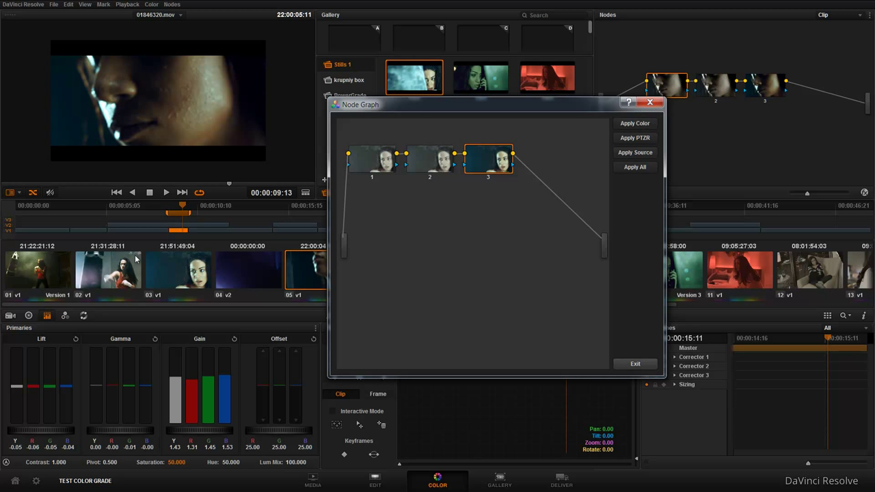
# Step: Apply the still's sizing, source and complete grade to clip 05, then close the graph
pyautogui.moveTo(599, 109); pyautogui.dragTo(613, 144)
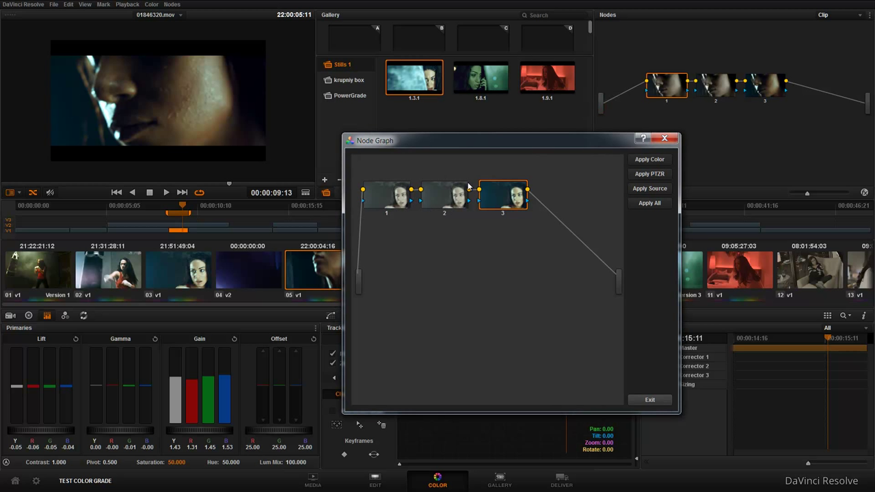
pyautogui.click(655, 175)
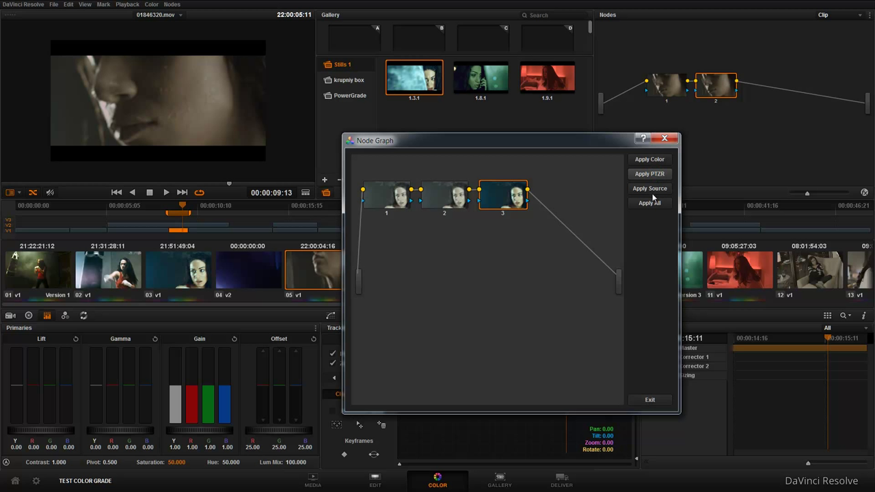
pyautogui.click(656, 193)
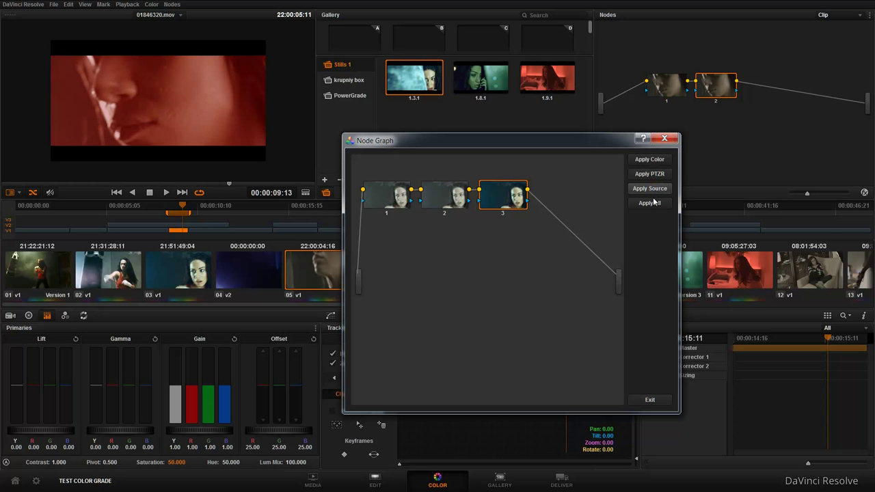
pyautogui.click(654, 203)
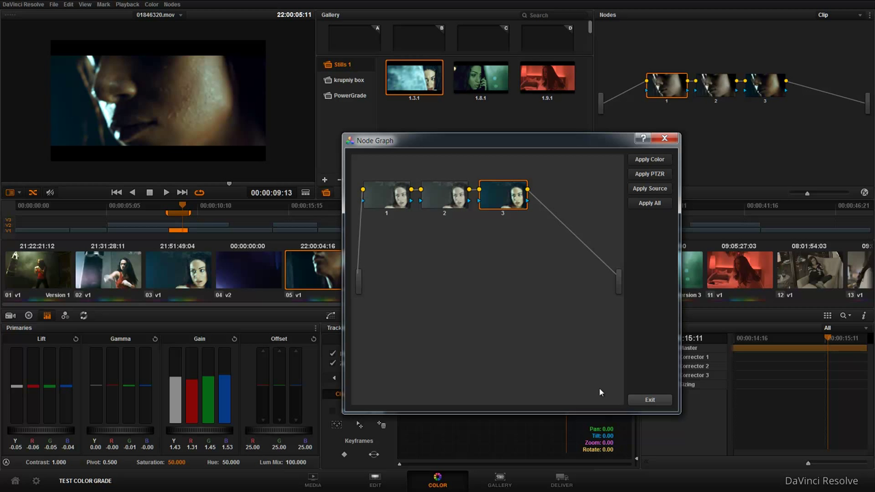
pyautogui.click(650, 400)
# Step: Open still 1.3.1's options, then select other gallery stills such as 1.9.1
pyautogui.rightClick(426, 114)
pyautogui.rightClick(426, 91)
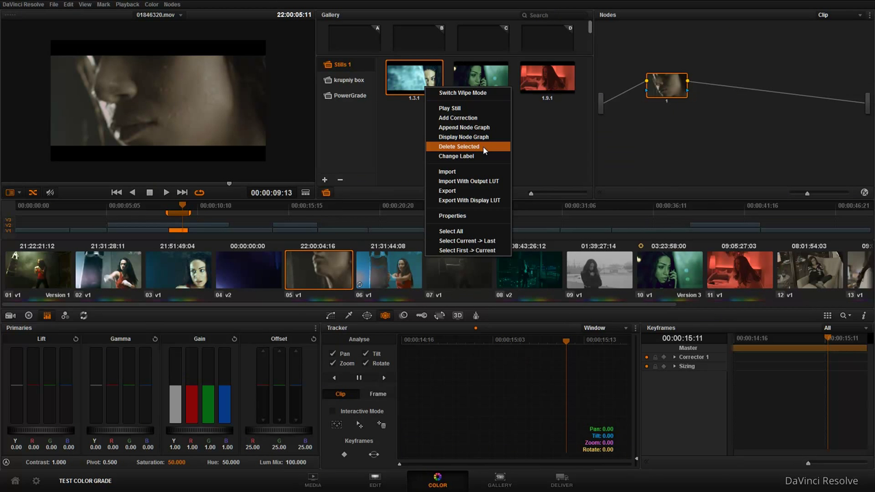
pyautogui.click(521, 83)
pyautogui.click(489, 82)
pyautogui.click(549, 83)
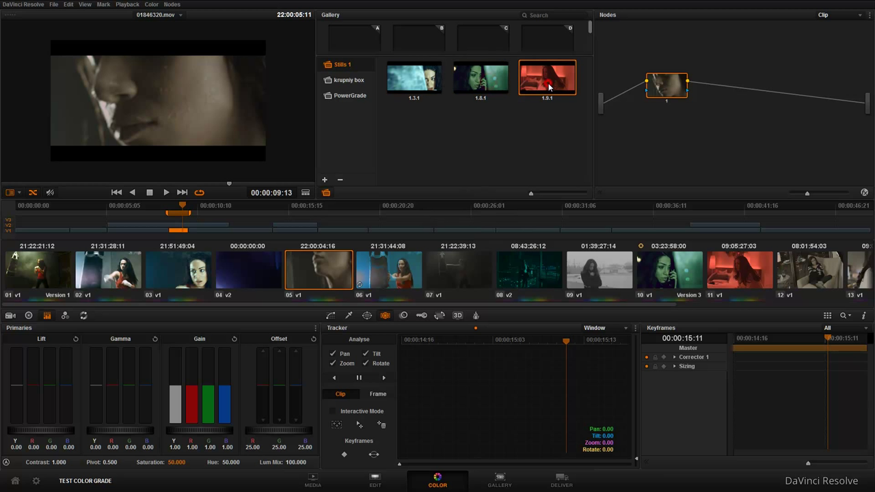
# Step: Label still 1.3.1 'krupniy box'
pyautogui.rightClick(419, 81)
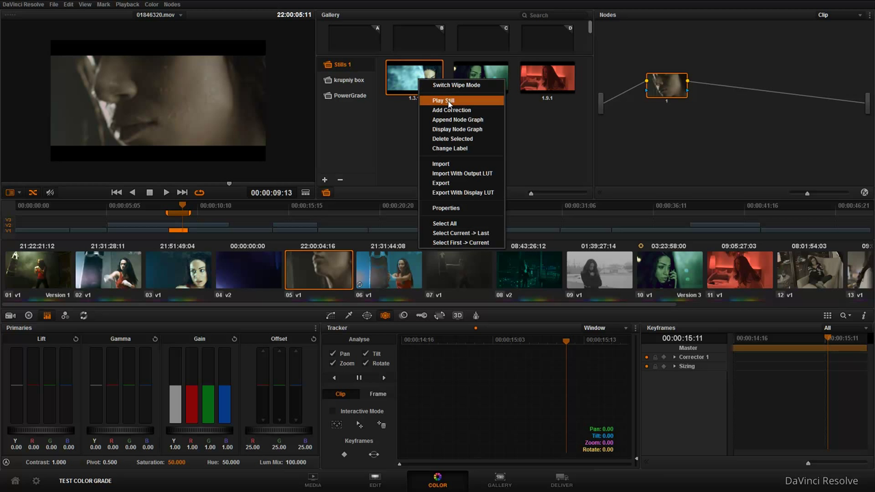
pyautogui.click(474, 150)
pyautogui.write('krupni')
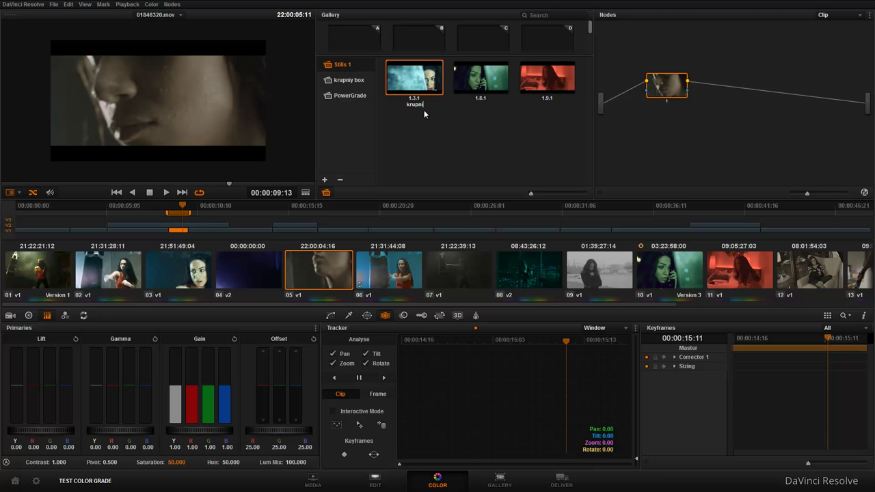
pyautogui.write('y ')
pyautogui.write('box')
pyautogui.click(456, 139)
pyautogui.rightClick(420, 82)
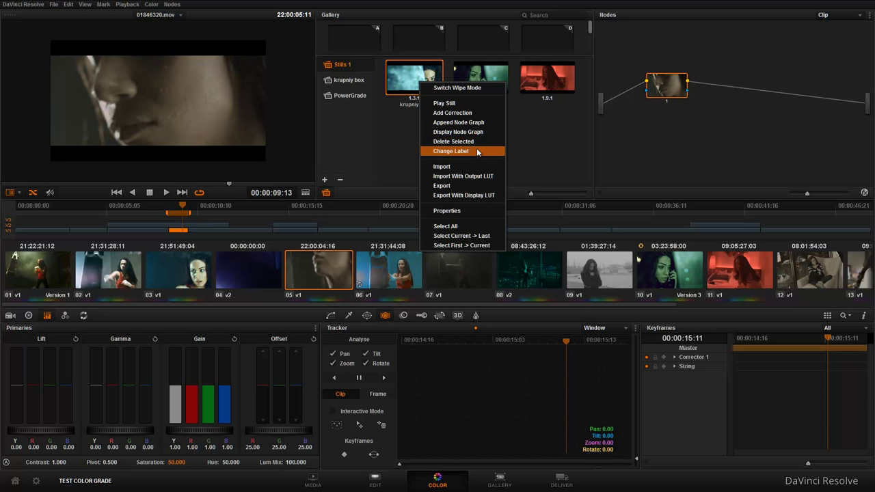
pyautogui.click(466, 166)
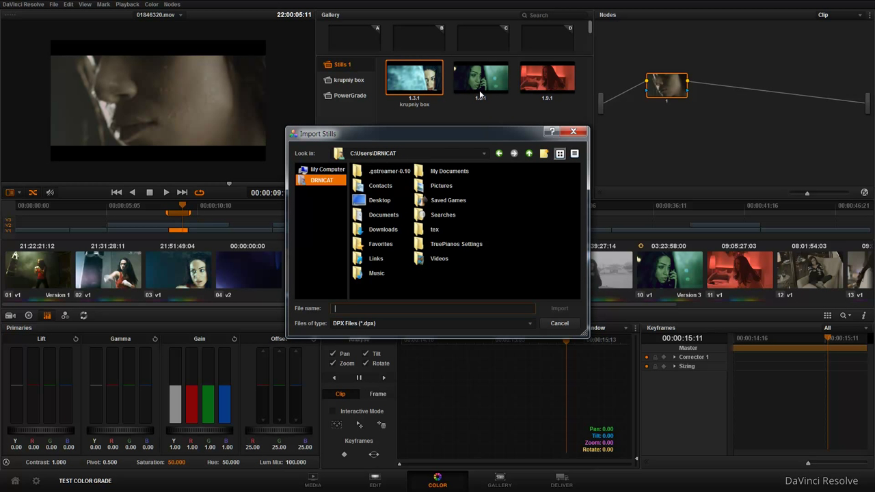
pyautogui.moveTo(466, 131); pyautogui.dragTo(469, 119)
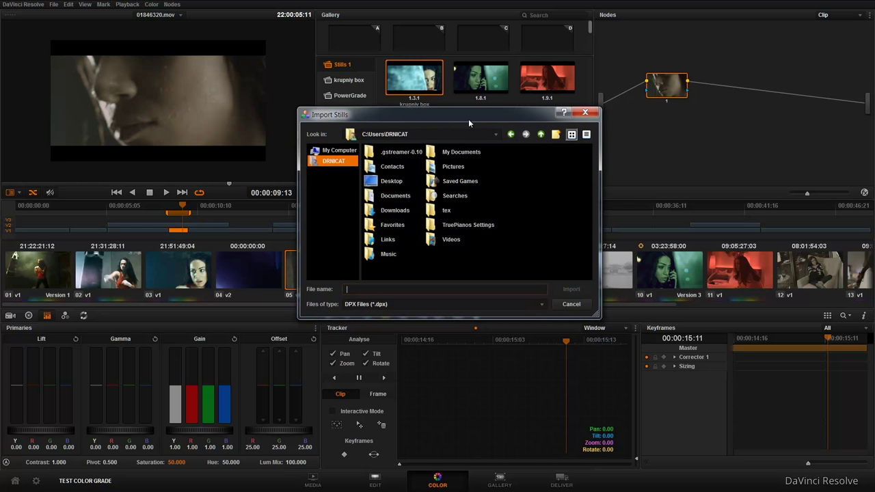
pyautogui.click(541, 304)
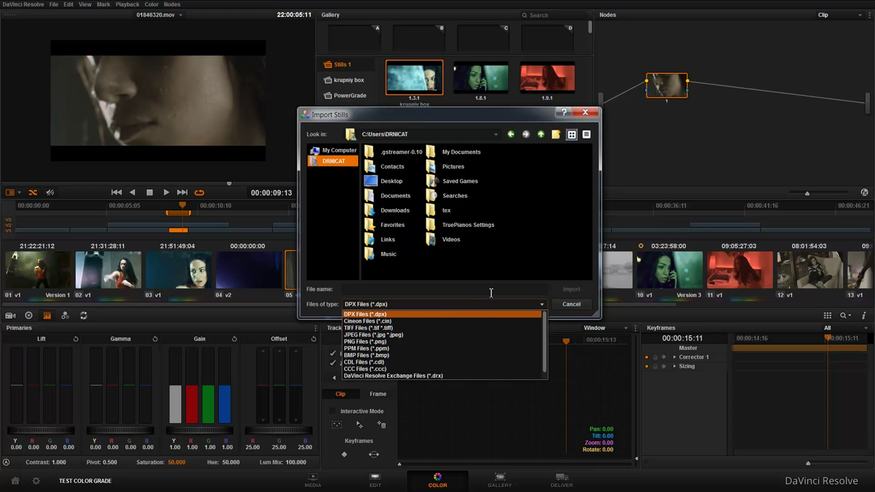
pyautogui.click(552, 283)
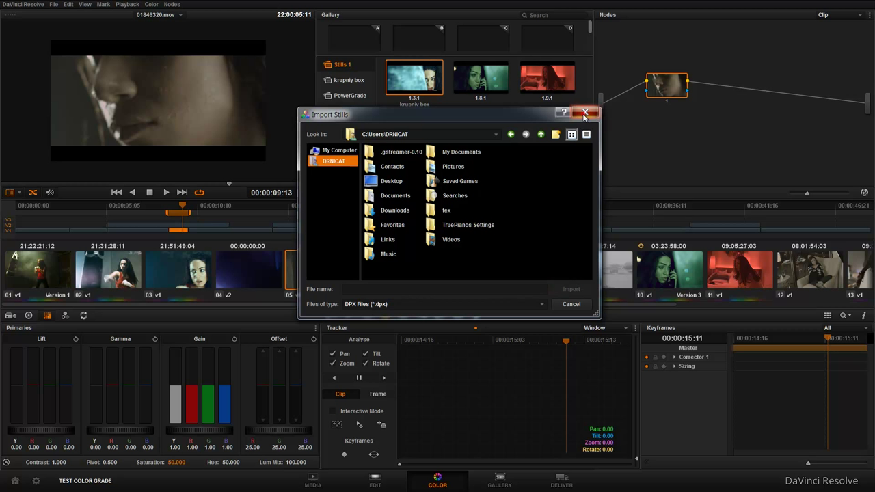
pyautogui.click(584, 114)
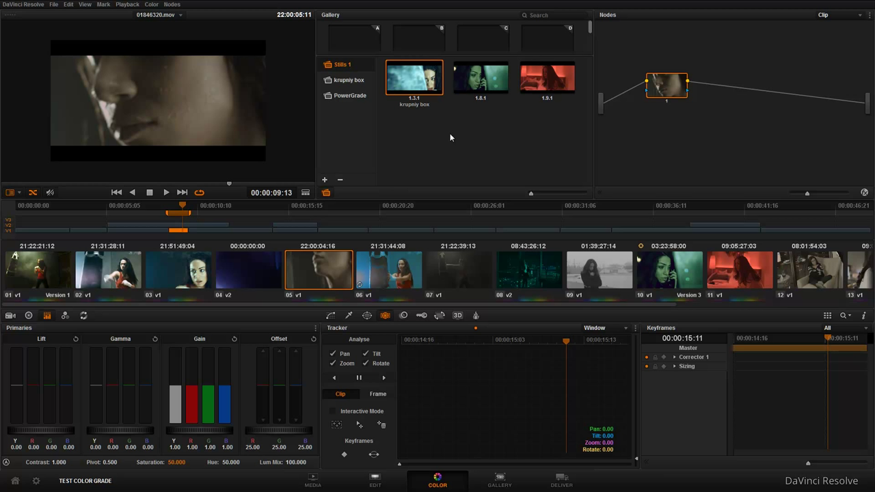
pyautogui.rightClick(430, 132)
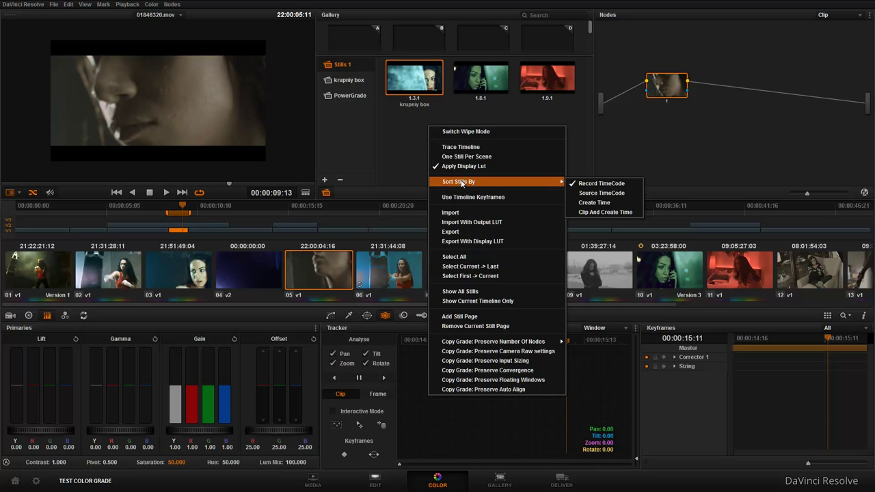
pyautogui.rightClick(412, 71)
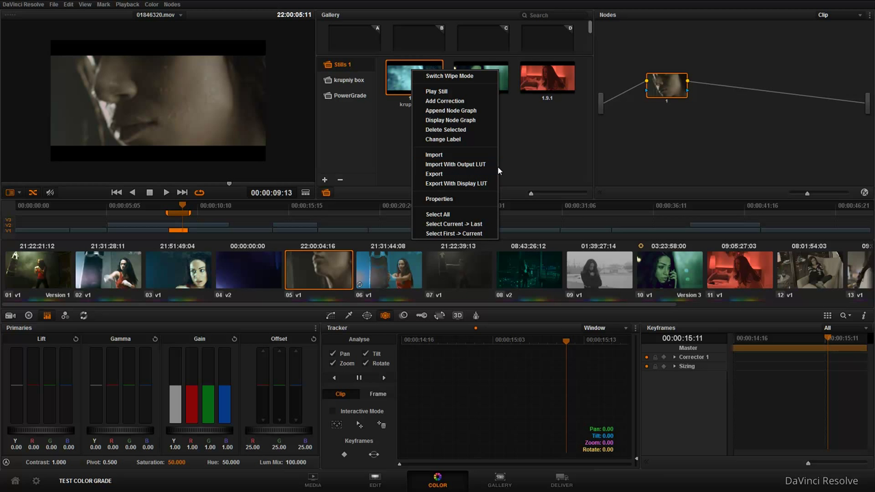
pyautogui.click(534, 147)
pyautogui.rightClick(423, 80)
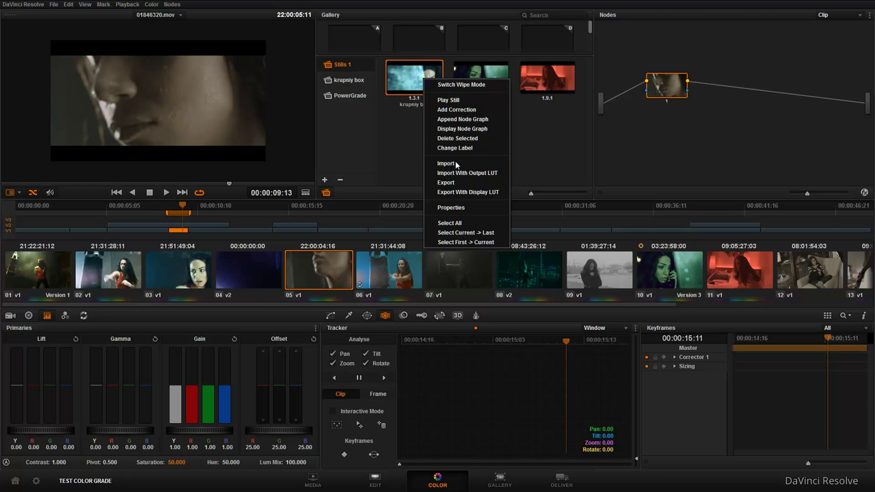
pyautogui.click(465, 183)
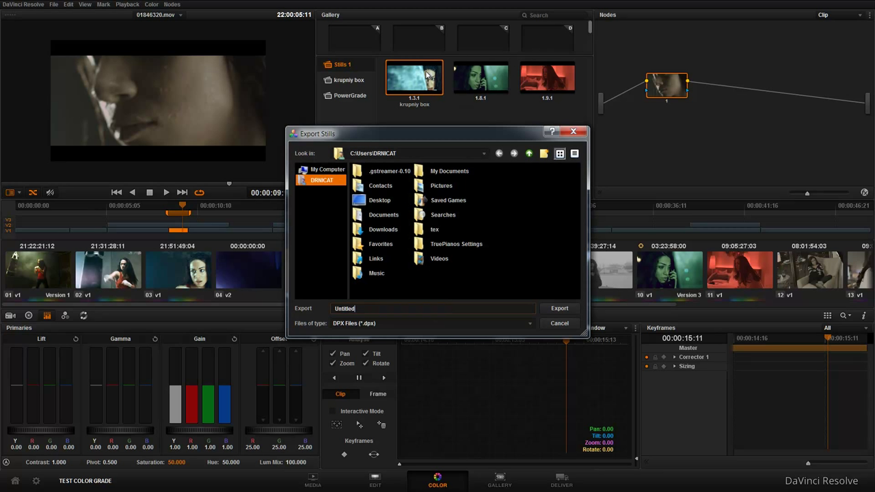
pyautogui.click(358, 325)
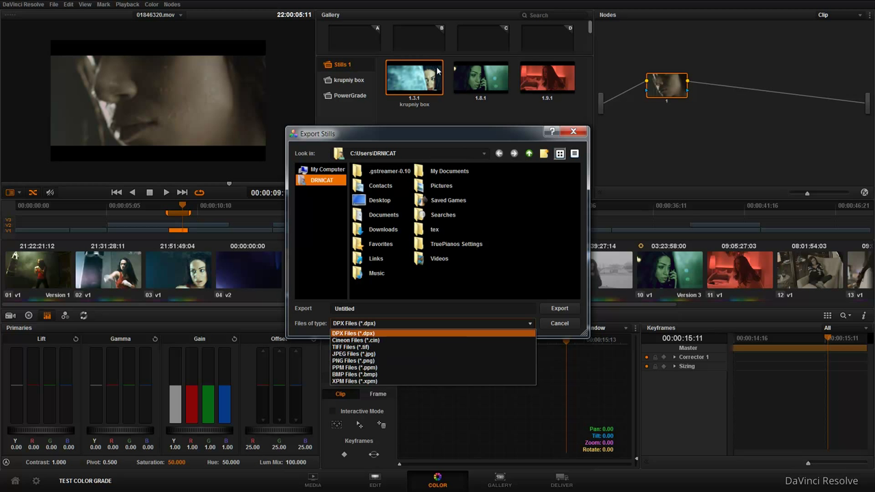
pyautogui.click(572, 130)
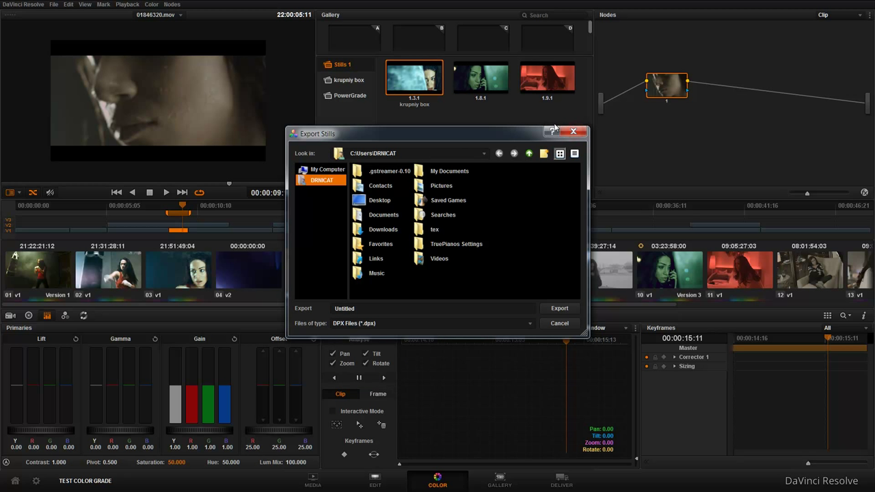
pyautogui.click(573, 130)
pyautogui.rightClick(445, 122)
pyautogui.rightClick(418, 87)
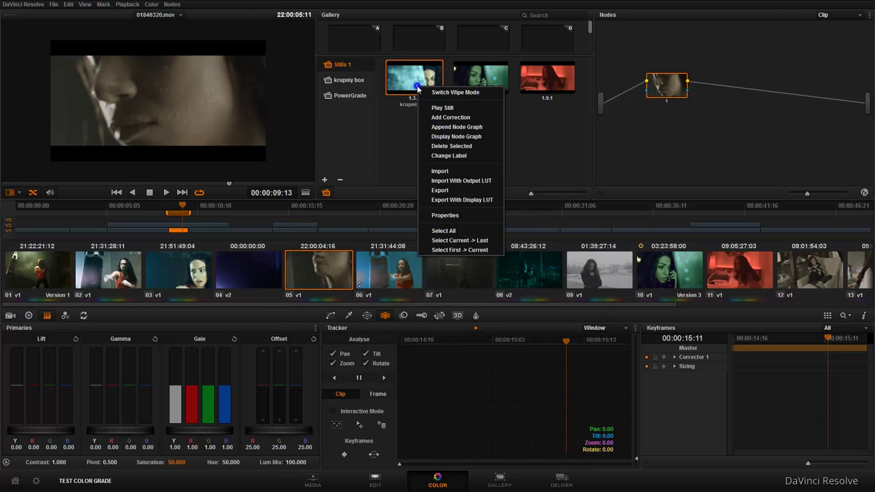
pyautogui.click(482, 200)
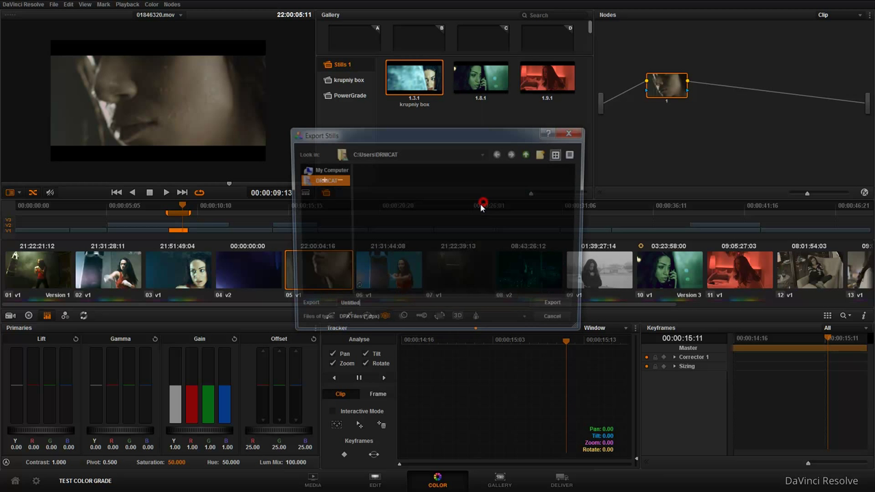
pyautogui.click(414, 323)
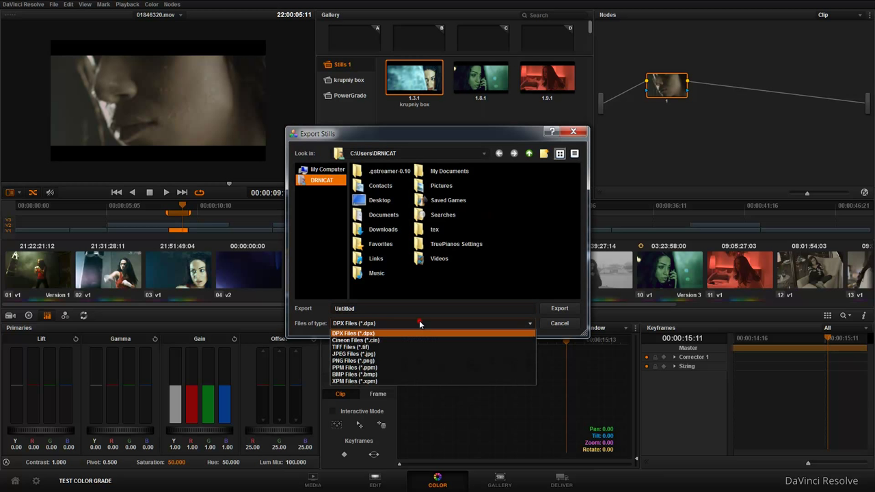
pyautogui.click(327, 311)
pyautogui.click(572, 132)
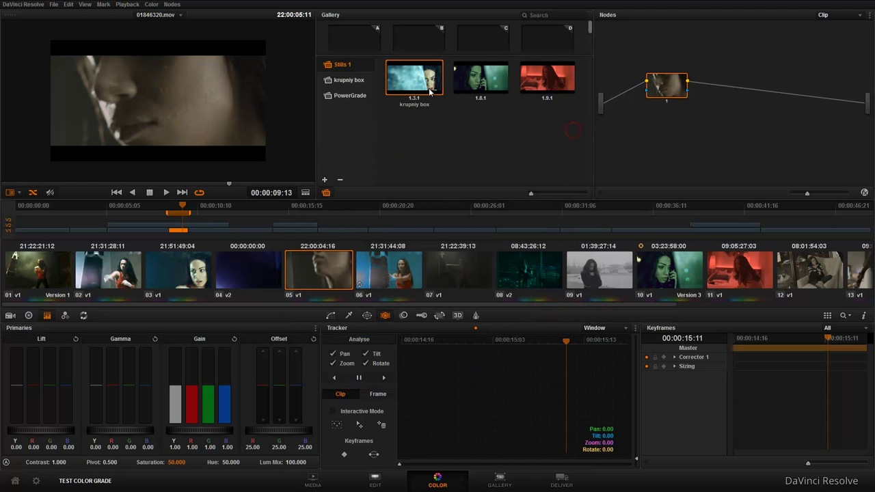
pyautogui.click(36, 481)
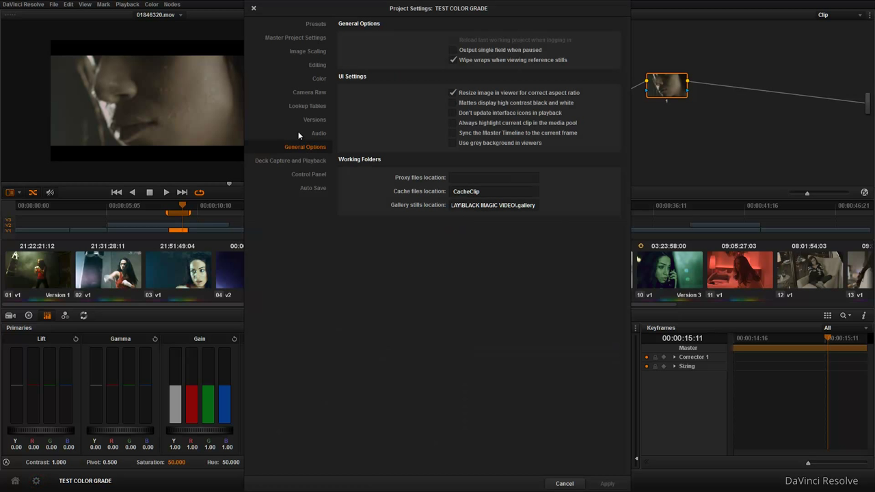
pyautogui.click(316, 92)
pyautogui.click(316, 107)
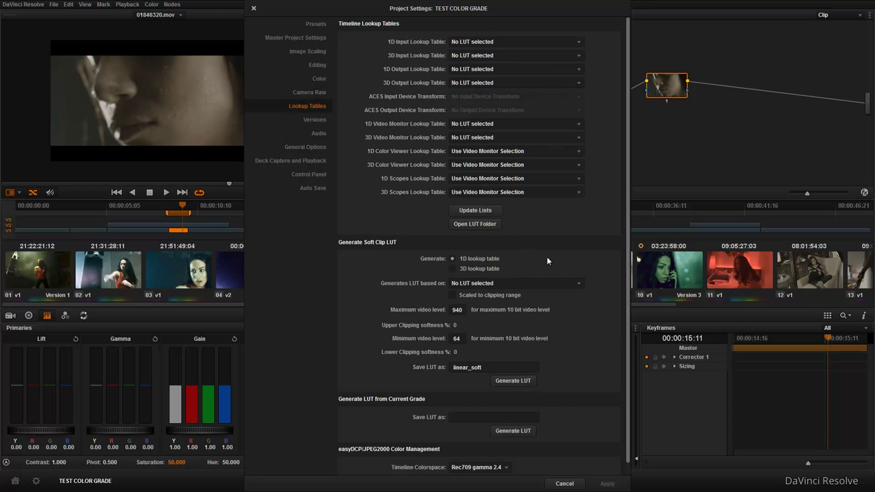
pyautogui.scroll(-1, 555, 249)
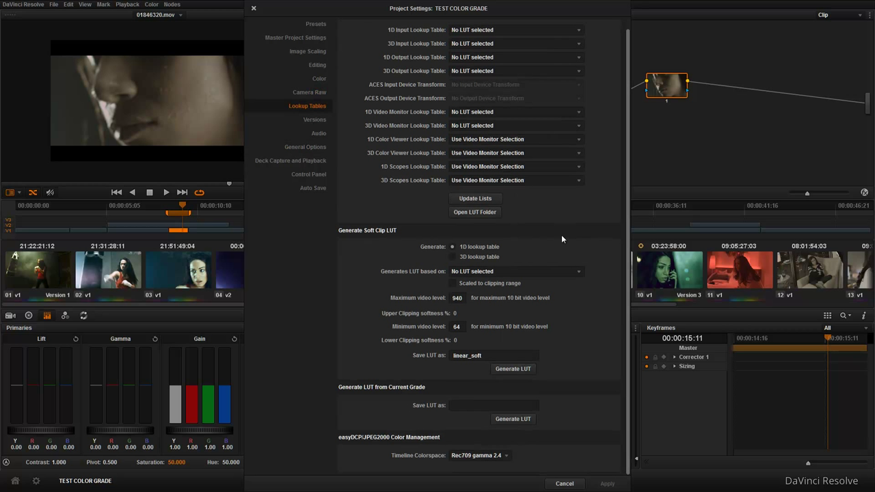
pyautogui.click(307, 147)
pyautogui.click(307, 161)
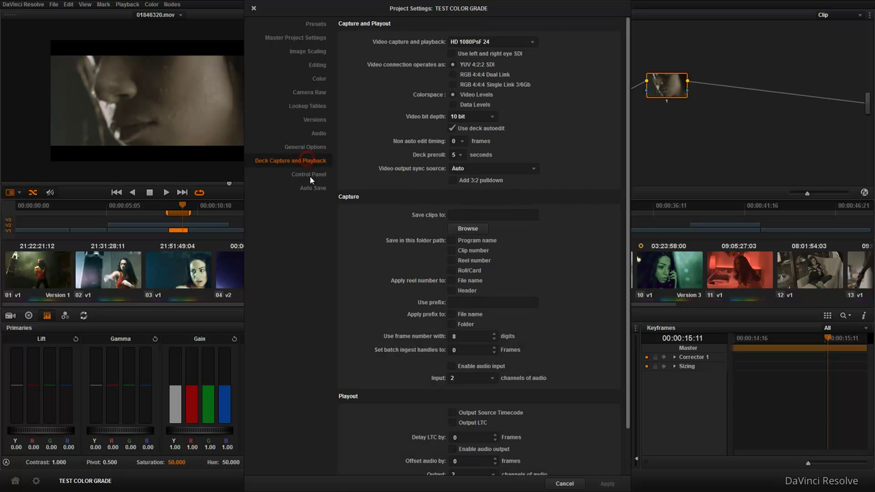
pyautogui.click(307, 106)
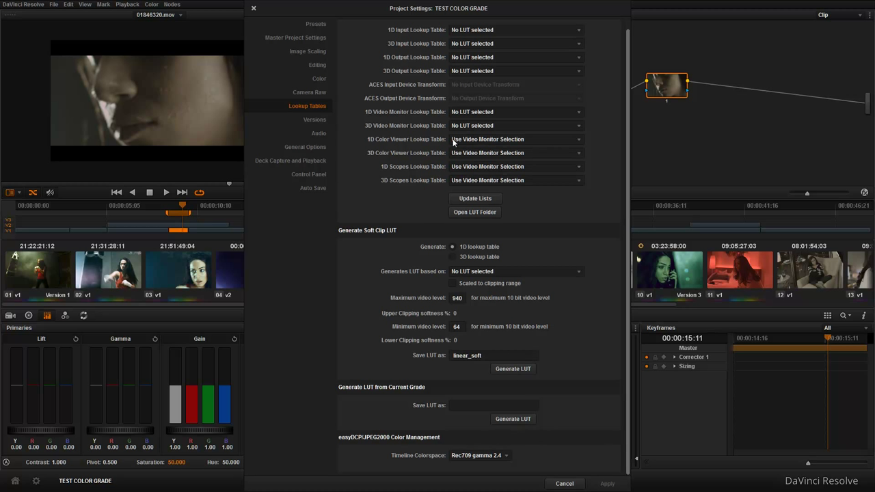
pyautogui.click(309, 92)
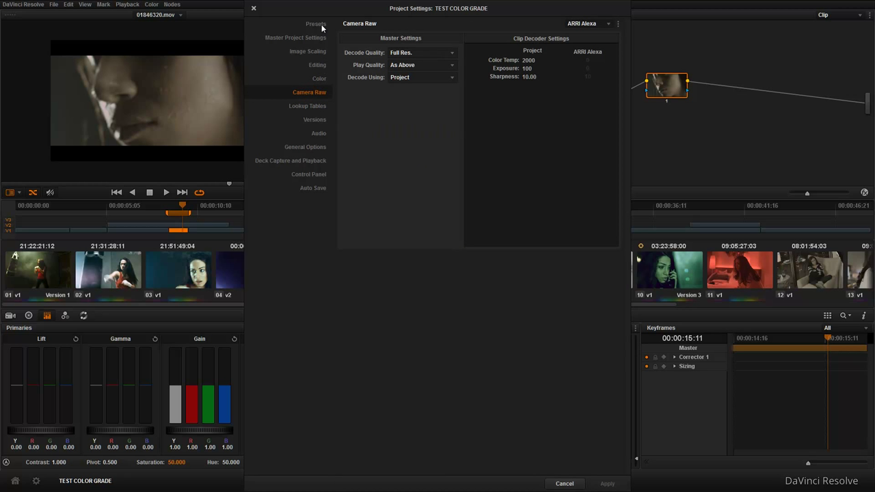
pyautogui.click(321, 24)
pyautogui.click(253, 8)
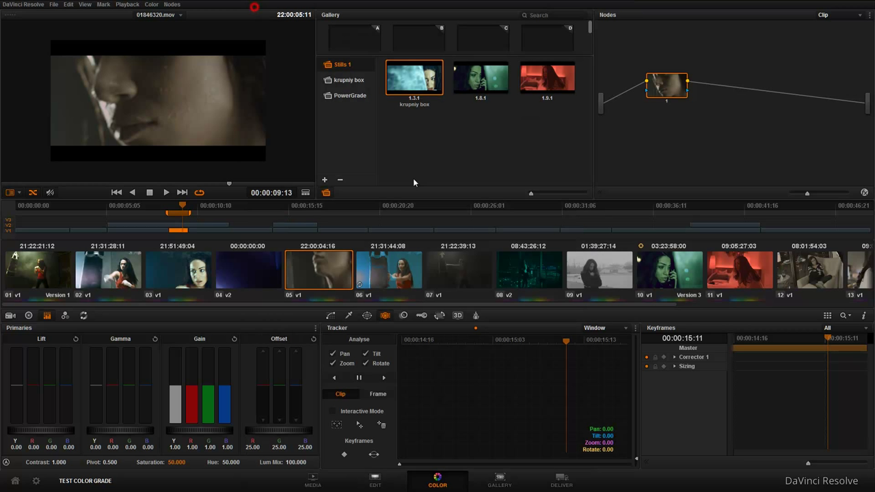
# Step: View the properties of still 1.3.1
pyautogui.rightClick(429, 92)
pyautogui.click(483, 216)
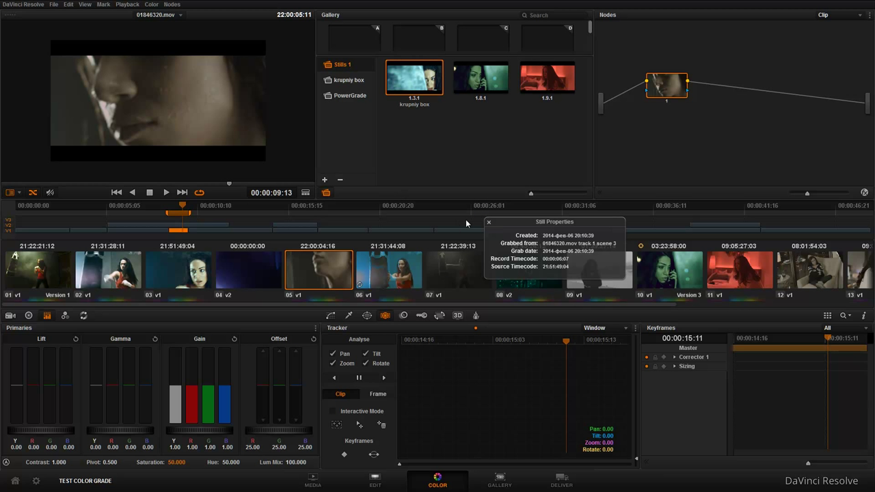
pyautogui.click(489, 223)
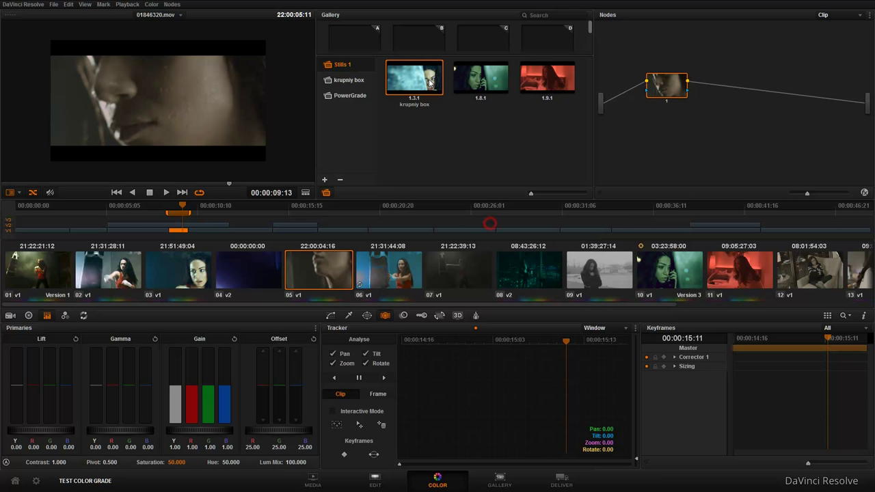
pyautogui.rightClick(430, 81)
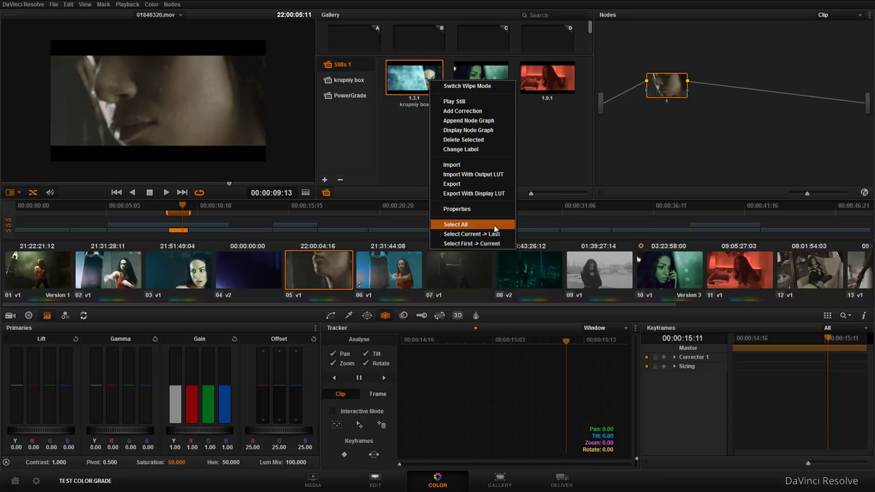
pyautogui.click(414, 159)
# Step: Sort the gallery stills by source timecode, then by record timecode
pyautogui.rightClick(426, 147)
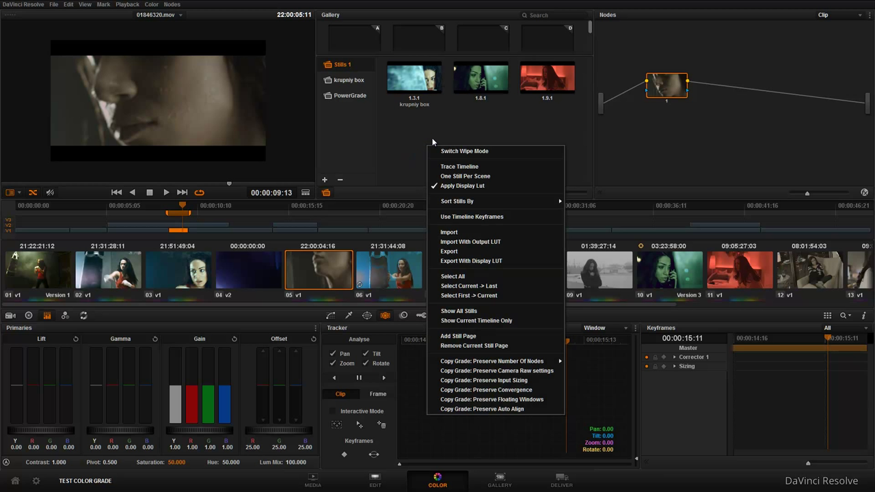
pyautogui.moveTo(485, 199)
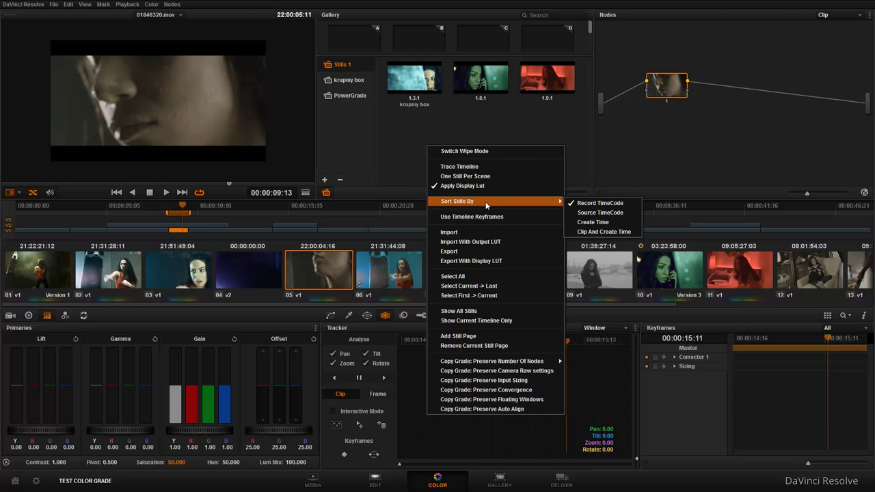
pyautogui.click(605, 213)
pyautogui.rightClick(450, 131)
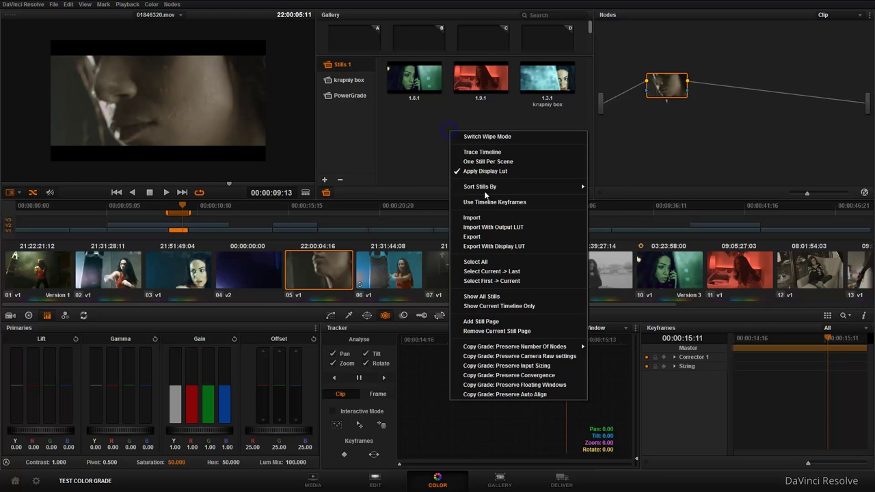
pyautogui.moveTo(490, 189)
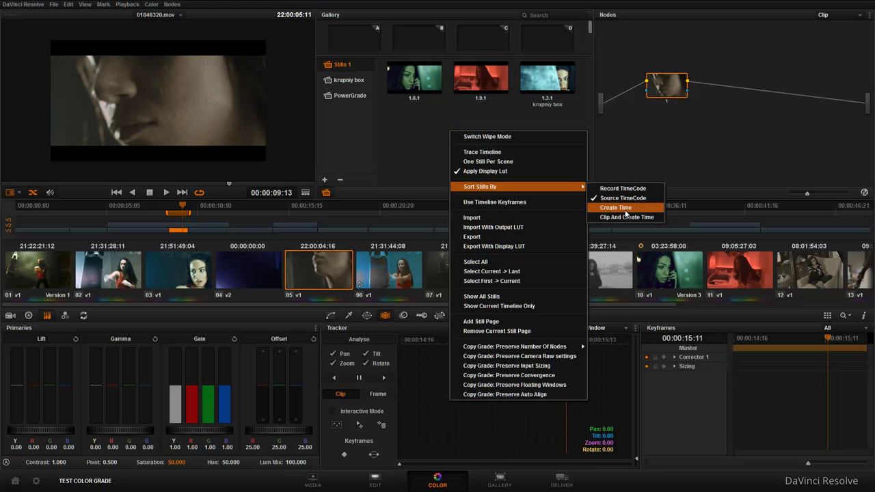
pyautogui.click(626, 188)
# Step: Close the gallery and still menus and deselect still 1.3.1
pyautogui.rightClick(473, 132)
pyautogui.moveTo(510, 190)
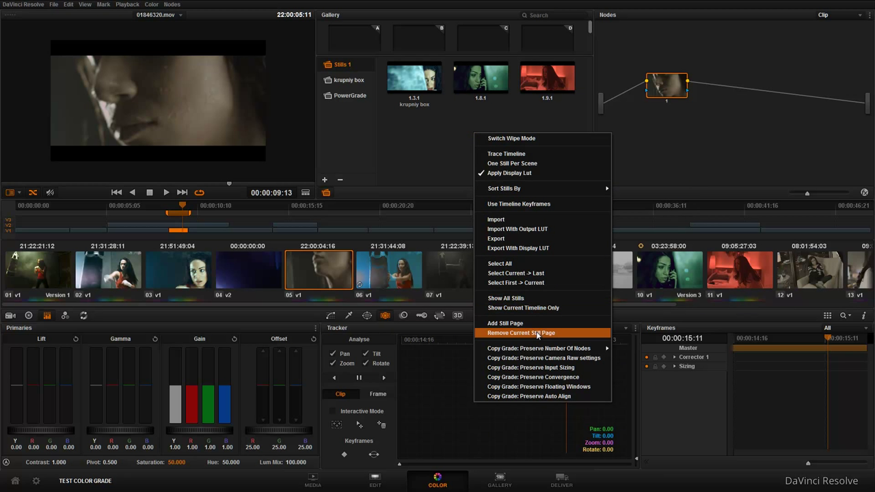
pyautogui.rightClick(418, 81)
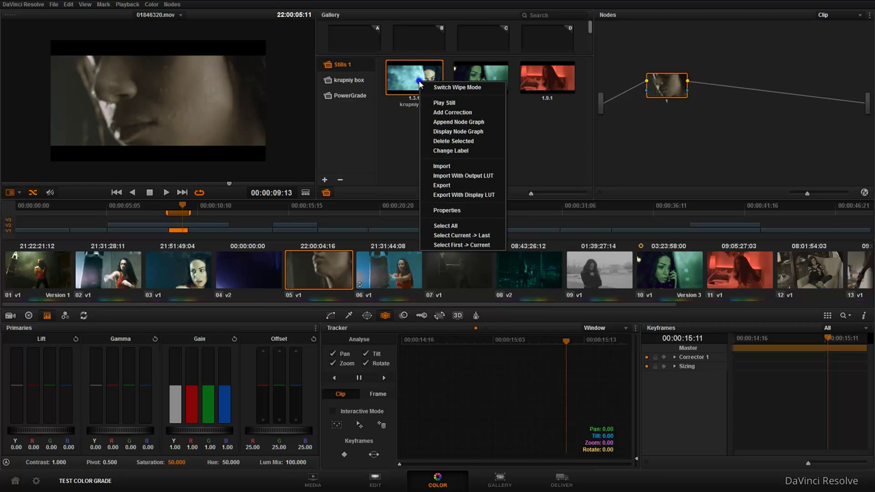
pyautogui.click(415, 86)
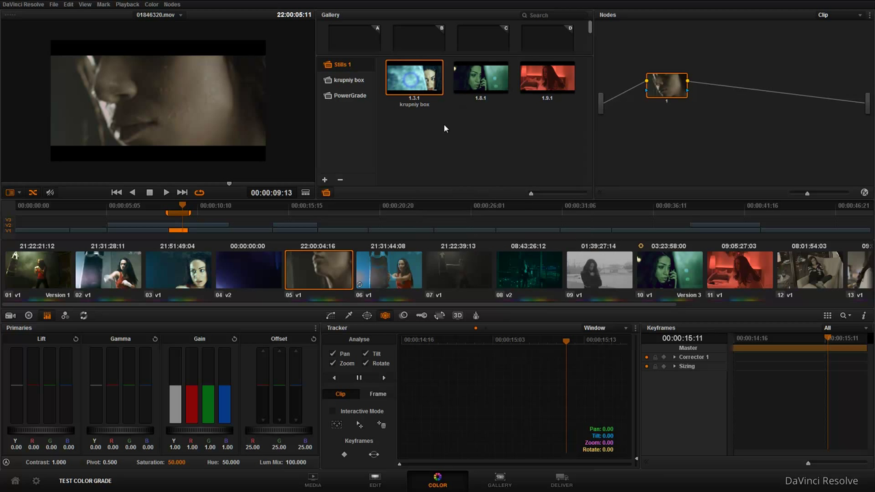
pyautogui.rightClick(443, 124)
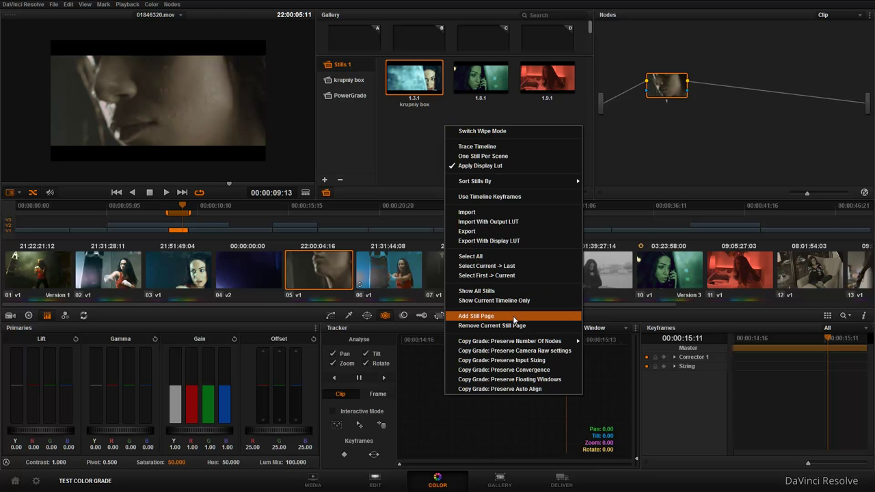
pyautogui.click(424, 156)
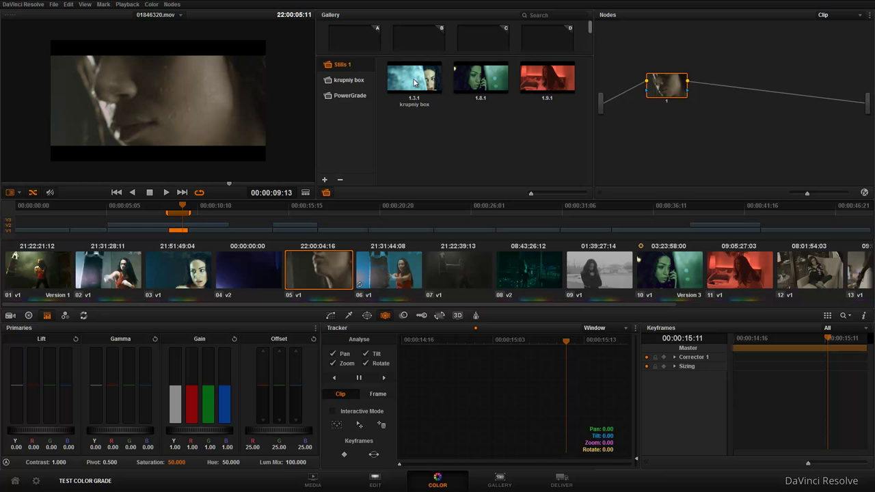
# Step: On the Gallery page, collapse admin, expand DRNICAT and show the 2,5 k WORKFLOW project's stills
pyautogui.click(501, 486)
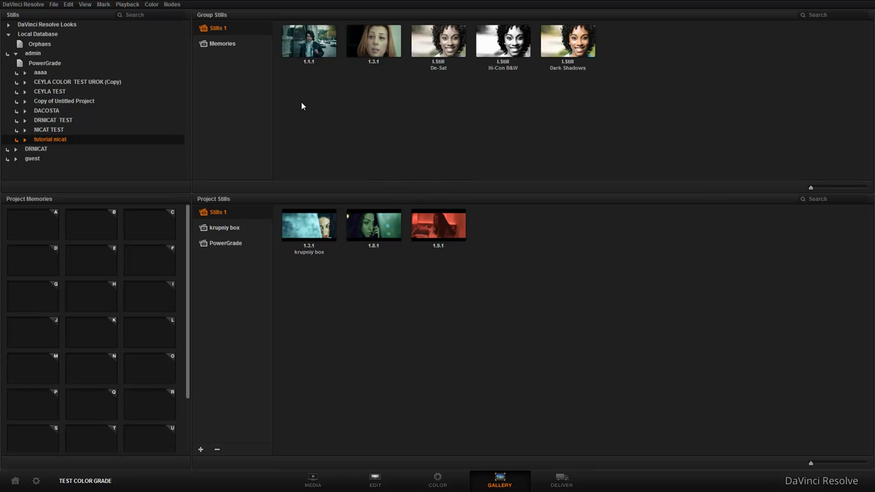
pyautogui.click(15, 53)
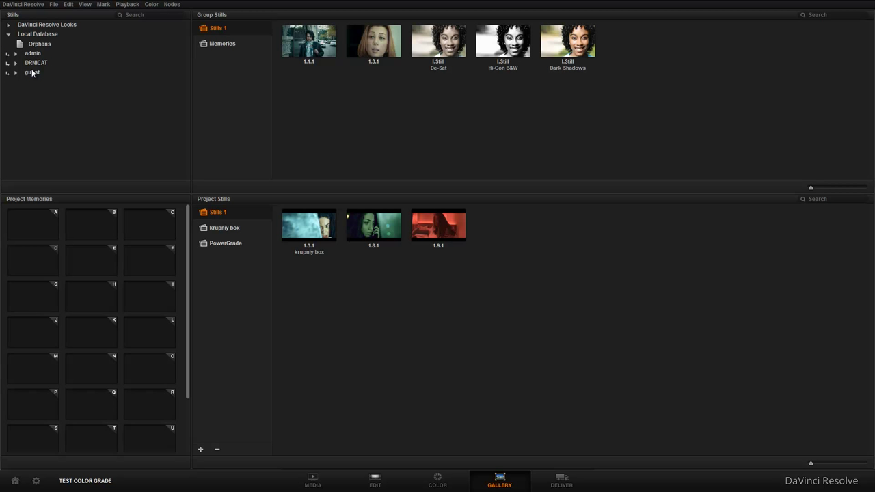
pyautogui.click(15, 63)
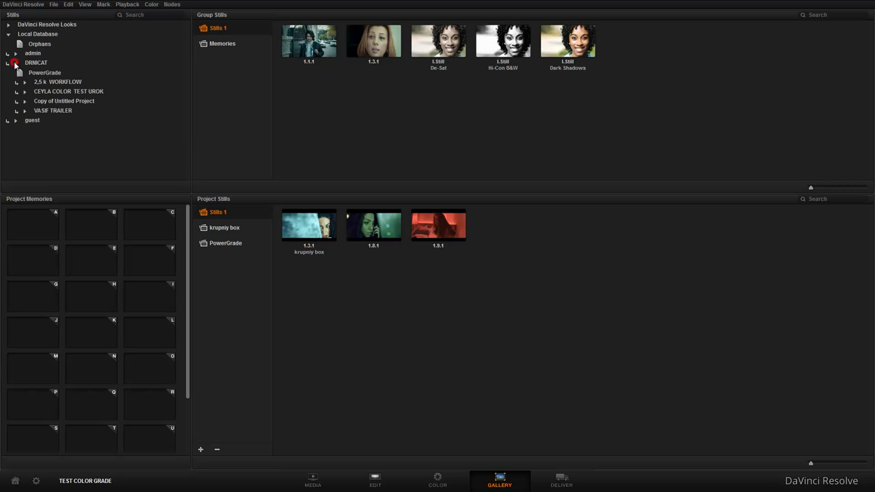
pyautogui.click(57, 91)
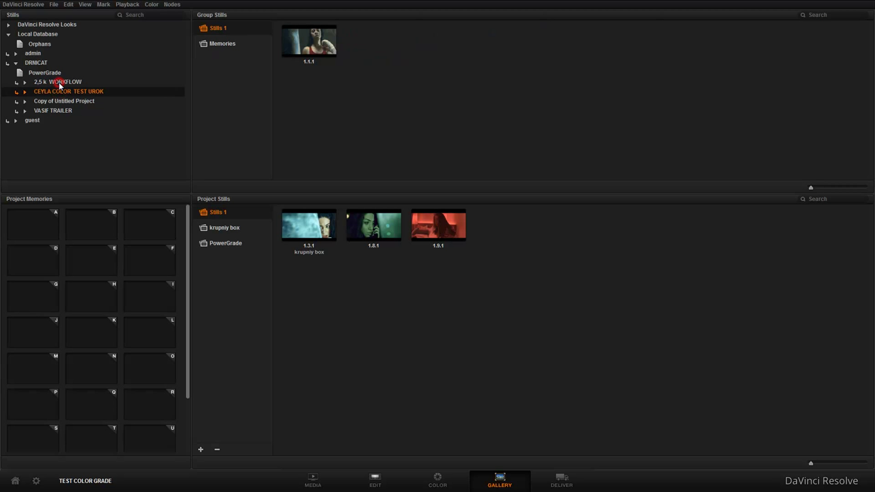
pyautogui.click(59, 83)
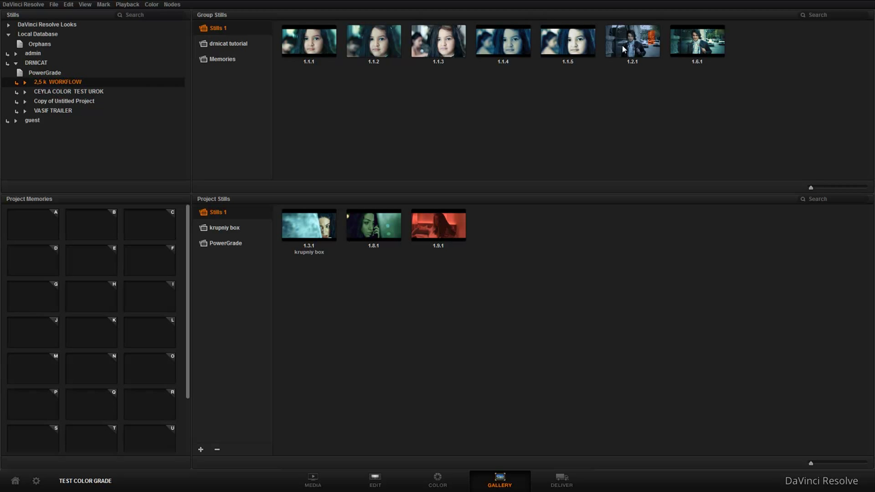
# Step: Copy stills 1.1.1, 1.2.1 and 1.6.1 into the project stills album
pyautogui.moveTo(322, 51); pyautogui.dragTo(524, 258)
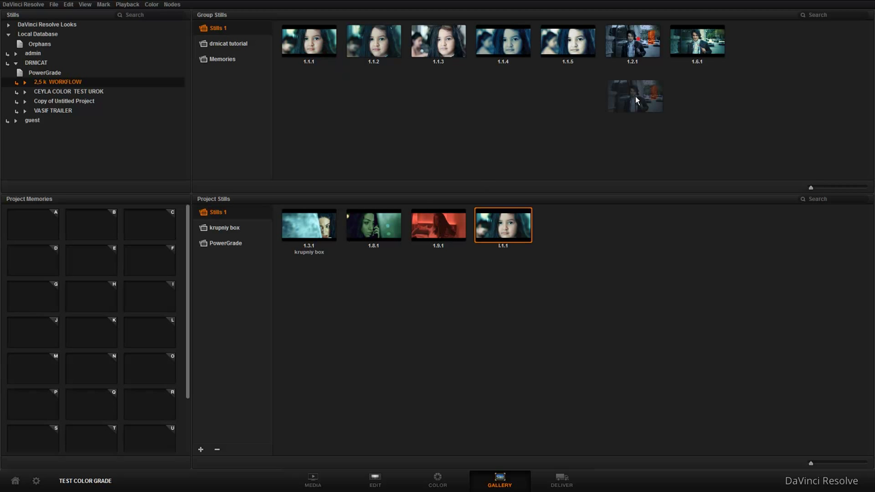
pyautogui.moveTo(636, 96); pyautogui.dragTo(585, 277)
pyautogui.moveTo(696, 43); pyautogui.dragTo(650, 249)
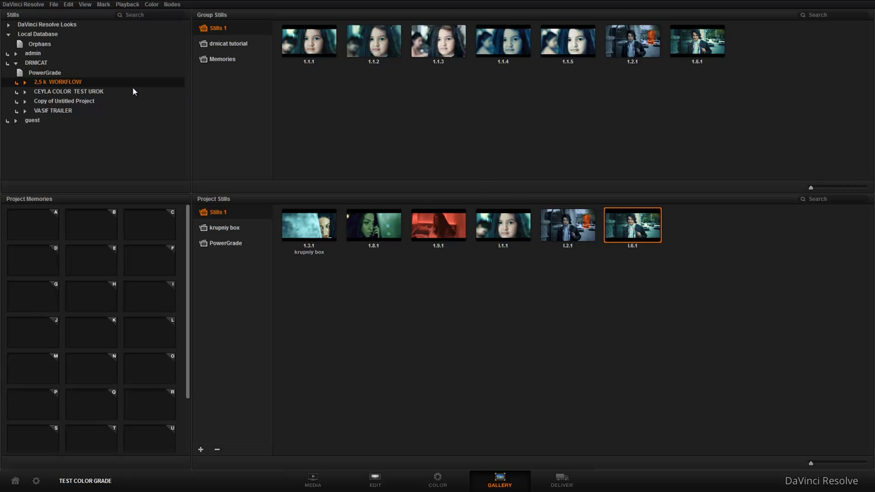
# Step: Browse the admin projects and copy stills 1.13.1 and 1.5.1 from CEYLA TEST
pyautogui.click(43, 54)
pyautogui.click(16, 54)
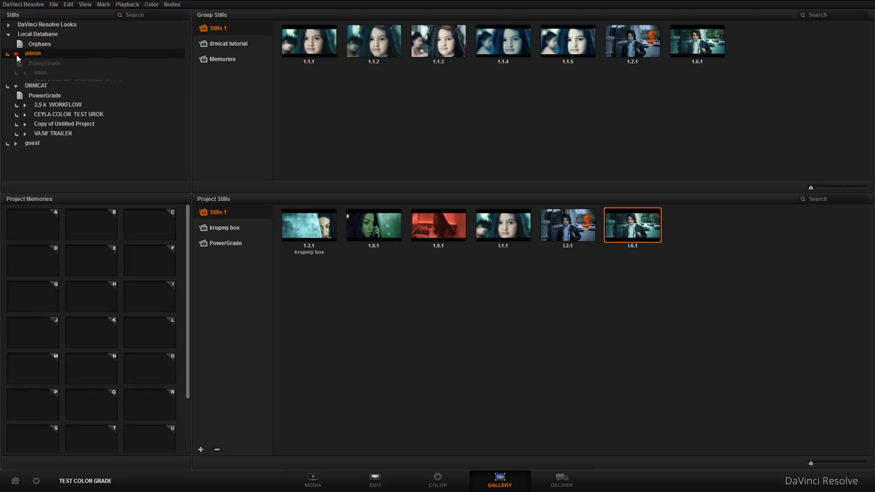
pyautogui.click(42, 63)
pyautogui.click(46, 81)
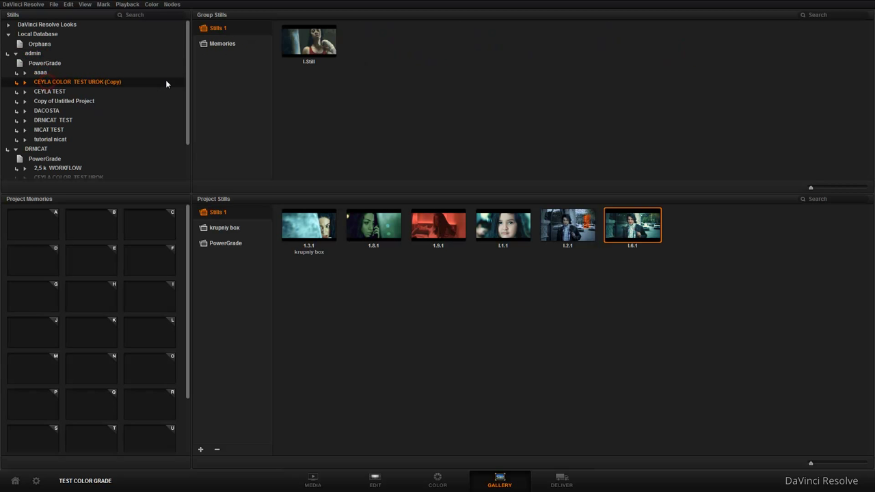
pyautogui.click(56, 92)
pyautogui.moveTo(438, 53)
pyautogui.mouseDown()
pyautogui.moveTo(562, 166)
pyautogui.moveTo(697, 229)
pyautogui.mouseUp()
pyautogui.moveTo(380, 48); pyautogui.dragTo(786, 270)
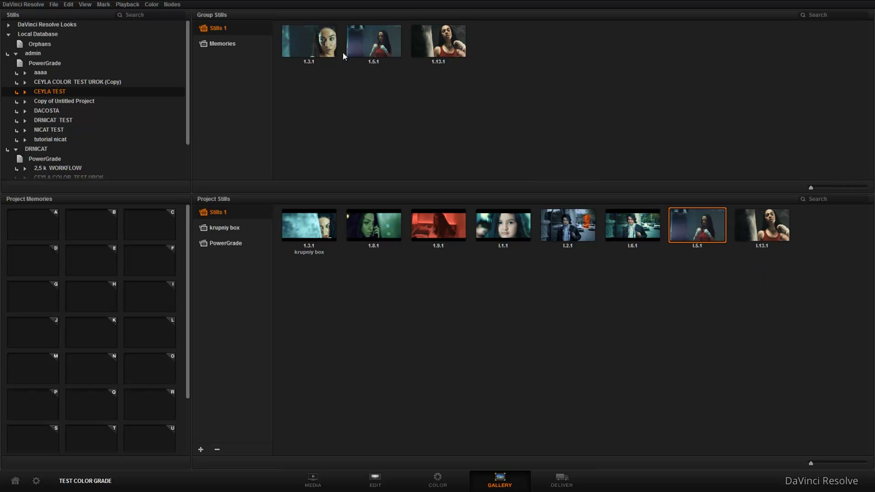
# Step: Copy stills F.1 and C.1 from Copy of Untitled Project into the project stills
pyautogui.click(48, 111)
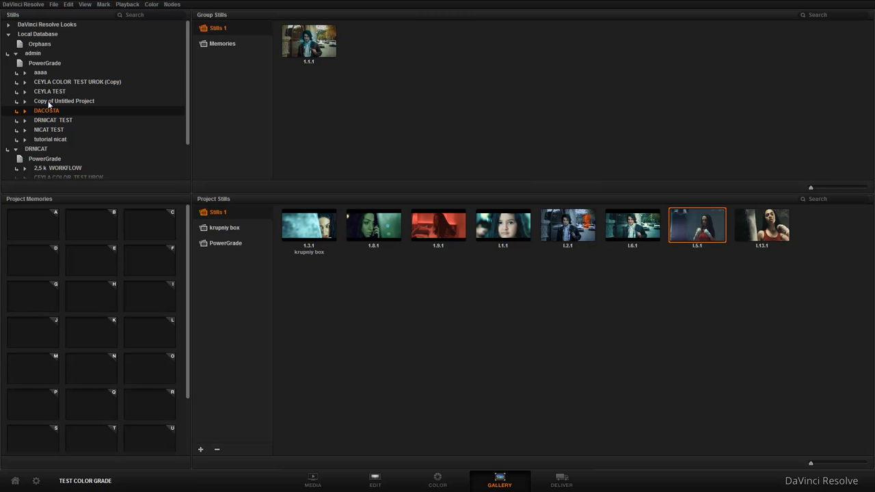
pyautogui.click(51, 102)
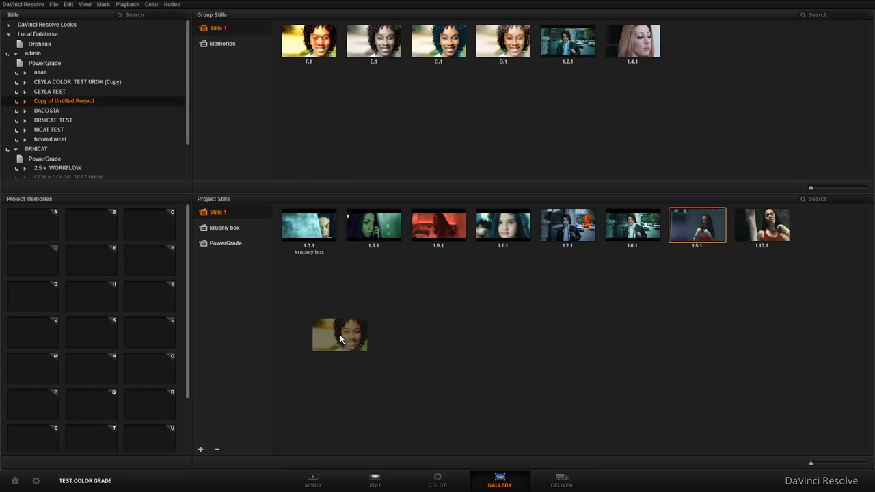
pyautogui.moveTo(319, 44); pyautogui.dragTo(568, 225)
pyautogui.moveTo(455, 43)
pyautogui.mouseDown()
pyautogui.moveTo(455, 89)
pyautogui.moveTo(632, 226)
pyautogui.mouseUp()
# Step: Browse the other DRNICAT projects and copy stills 1.2.1 and 2.1.1 from VASIF TRAILER
pyautogui.click(48, 110)
pyautogui.click(48, 120)
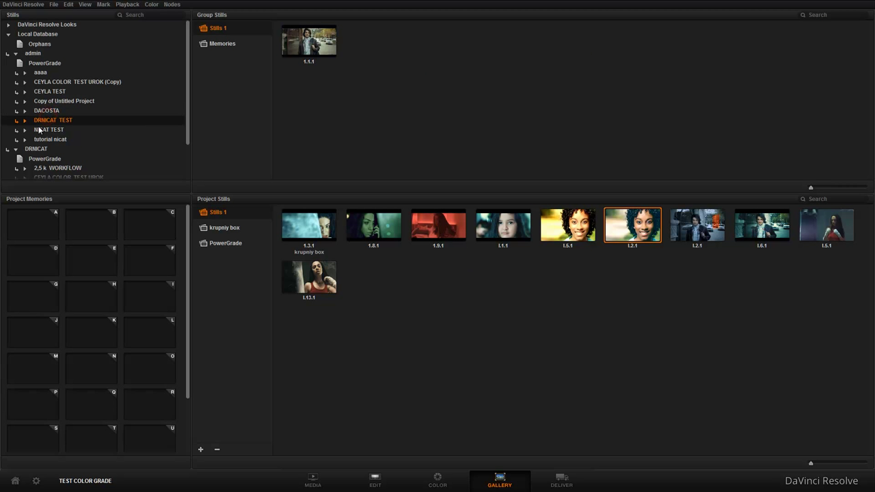
pyautogui.click(40, 130)
pyautogui.click(31, 140)
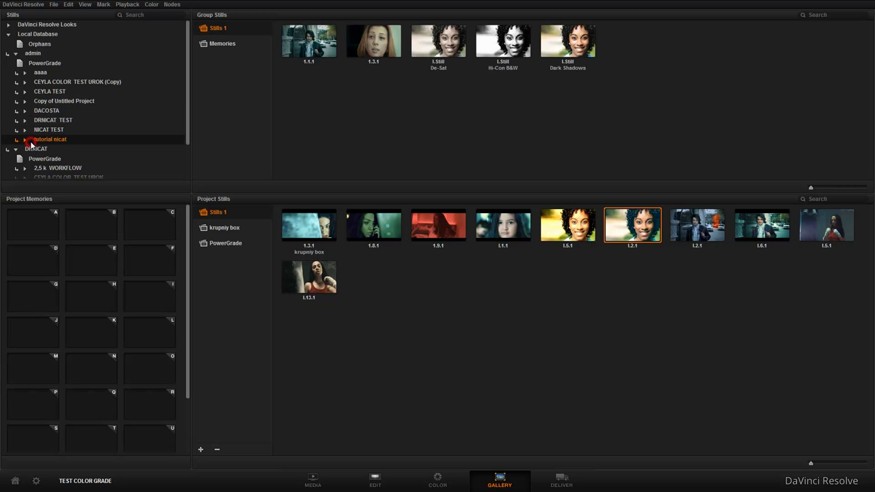
pyautogui.scroll(-3, 186, 100)
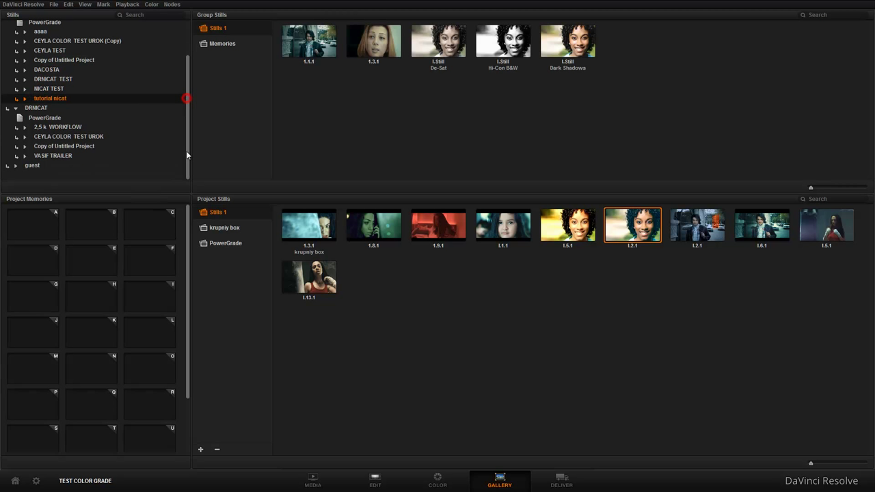
pyautogui.click(57, 127)
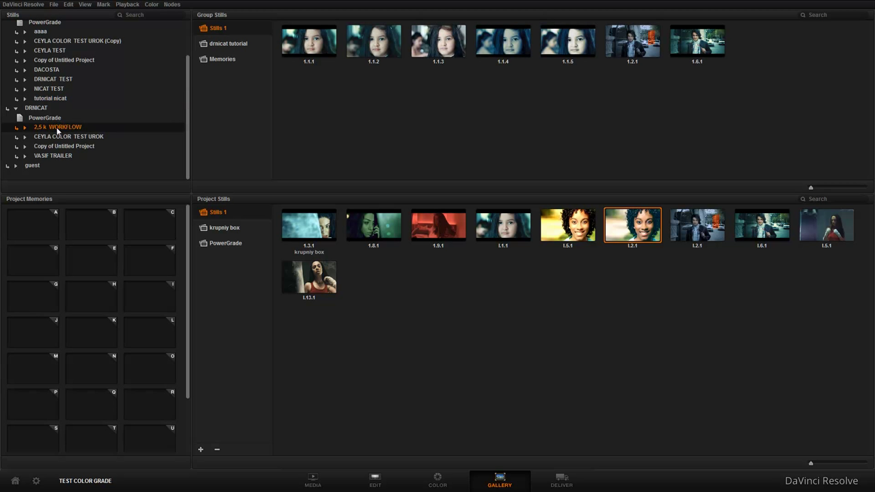
pyautogui.click(63, 137)
pyautogui.click(59, 146)
pyautogui.click(59, 138)
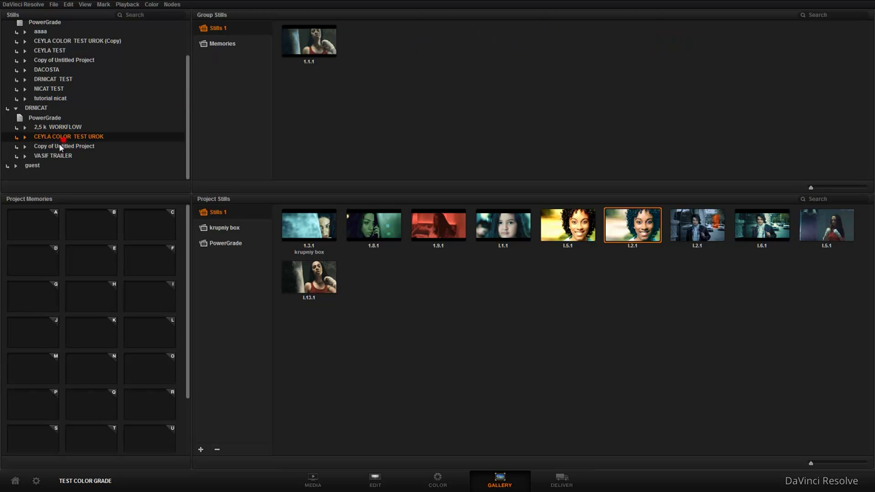
pyautogui.click(53, 157)
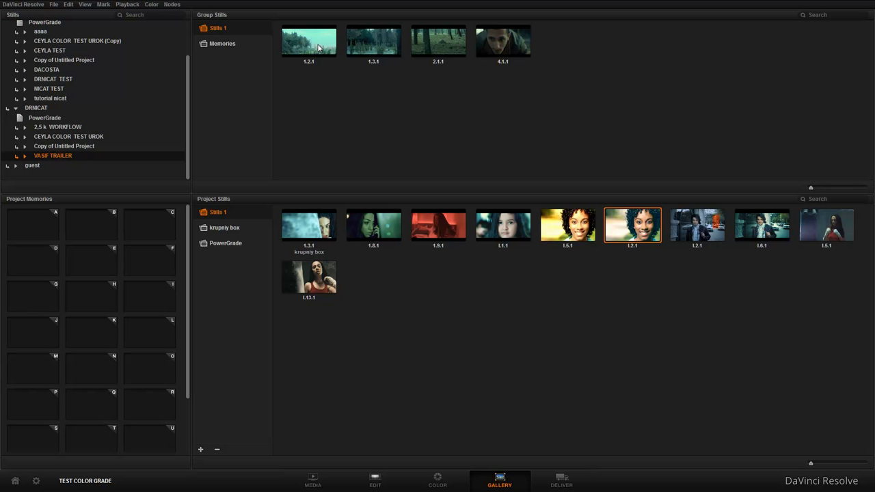
pyautogui.moveTo(318, 47); pyautogui.dragTo(374, 257)
pyautogui.moveTo(455, 45)
pyautogui.mouseDown()
pyautogui.moveTo(450, 299)
pyautogui.moveTo(567, 226)
pyautogui.mouseUp()
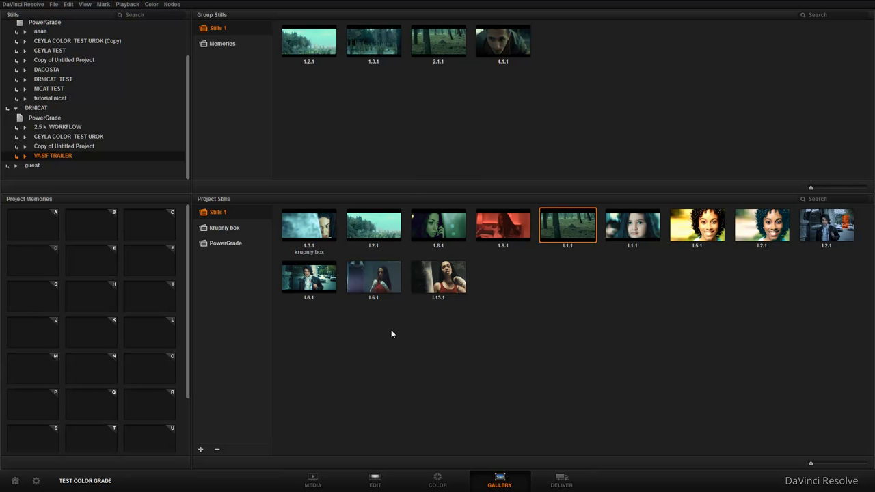
# Step: Back on the Color page, widen the gallery to reveal stills like 1.13.1, and select clip 02
pyautogui.click(393, 486)
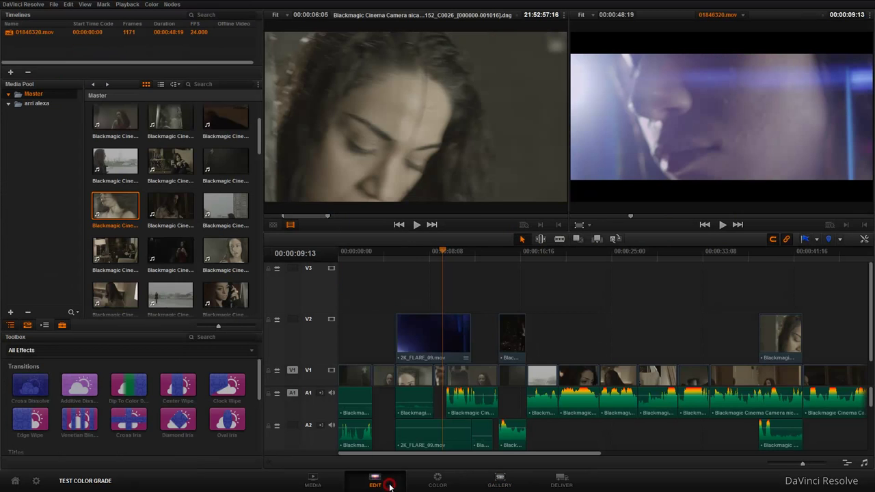
pyautogui.click(438, 482)
pyautogui.moveTo(591, 100); pyautogui.dragTo(599, 95)
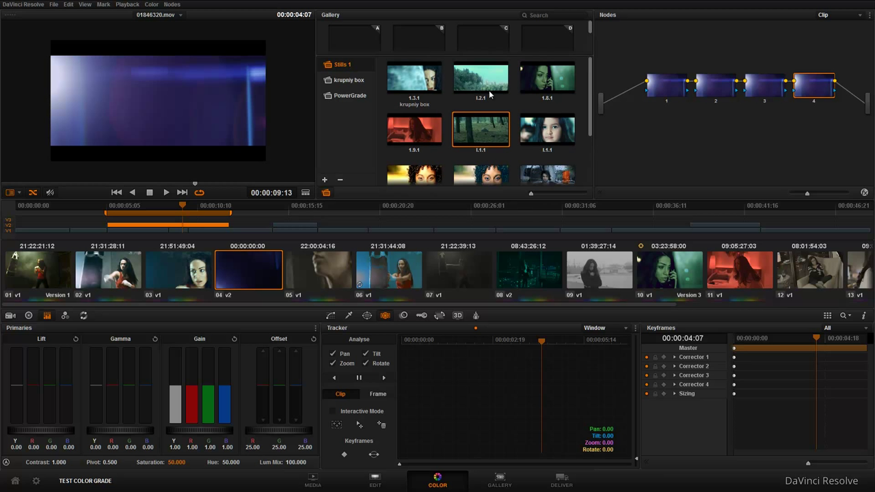
pyautogui.moveTo(591, 122)
pyautogui.mouseDown()
pyautogui.moveTo(606, 130)
pyautogui.moveTo(555, 162)
pyautogui.mouseUp()
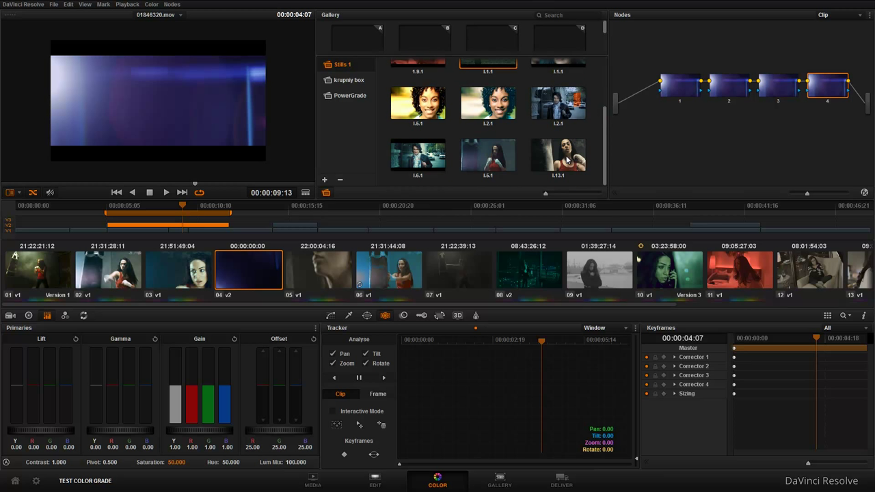
pyautogui.moveTo(607, 171); pyautogui.dragTo(605, 166)
pyautogui.moveTo(605, 157); pyautogui.dragTo(604, 111)
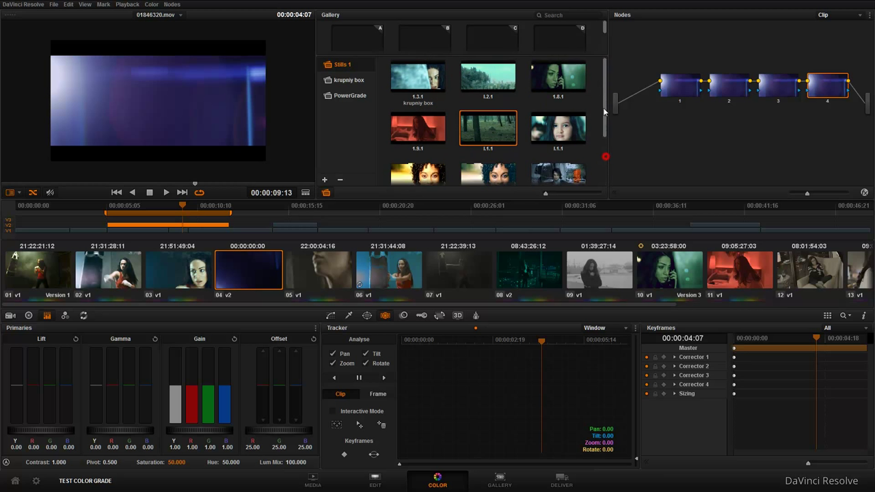
pyautogui.click(602, 123)
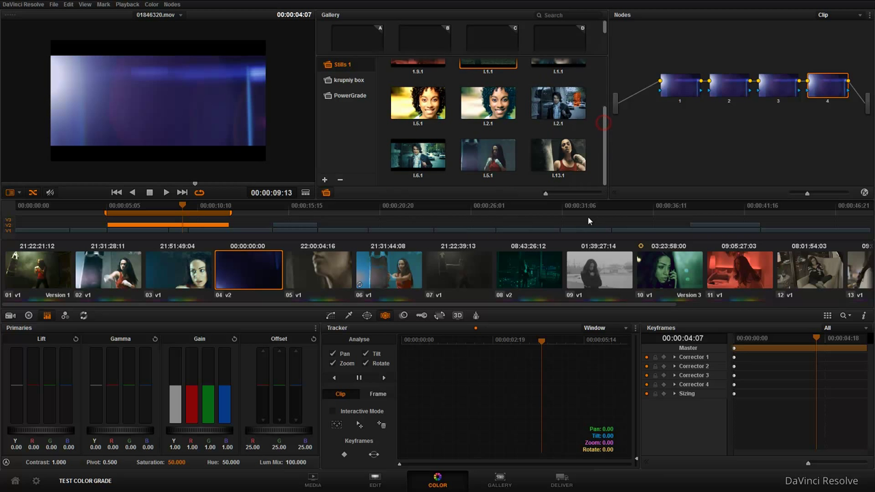
pyautogui.click(131, 284)
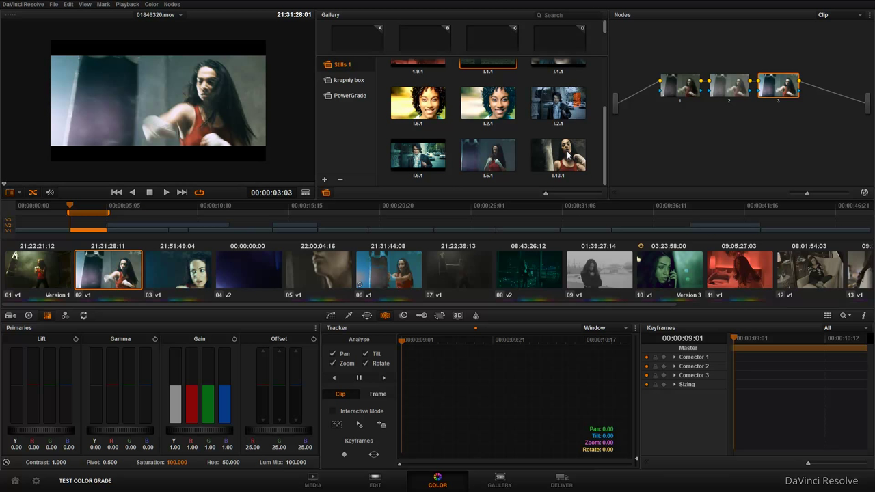
# Step: Delete all of clip 02's existing corrector nodes
pyautogui.click(784, 88)
pyautogui.press('Delete')
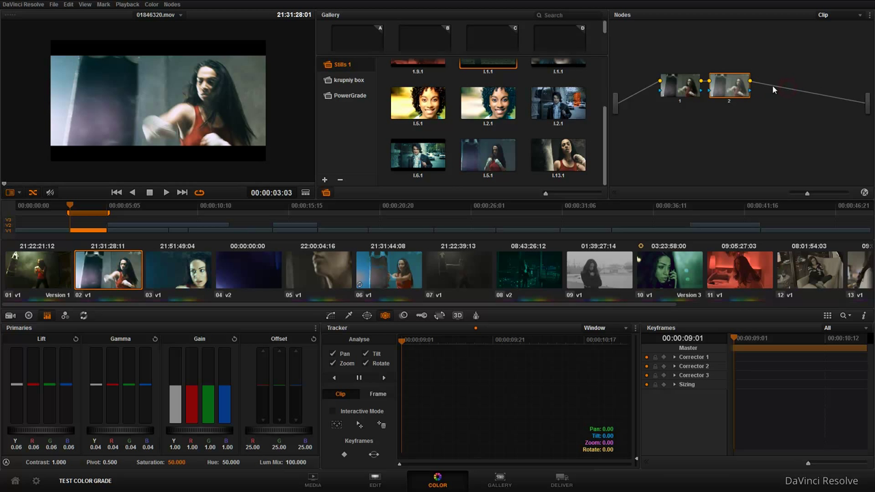
pyautogui.press('Delete')
pyautogui.click(681, 87)
pyautogui.press('Delete')
# Step: Add a node, apply still 1.13.1's grade to clip 02, and compare them with the reference wipe
pyautogui.click(553, 160)
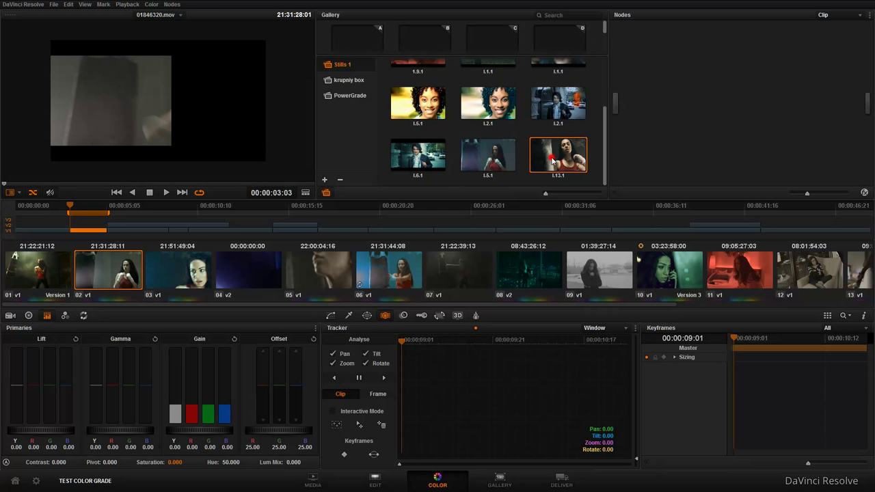
pyautogui.rightClick(155, 106)
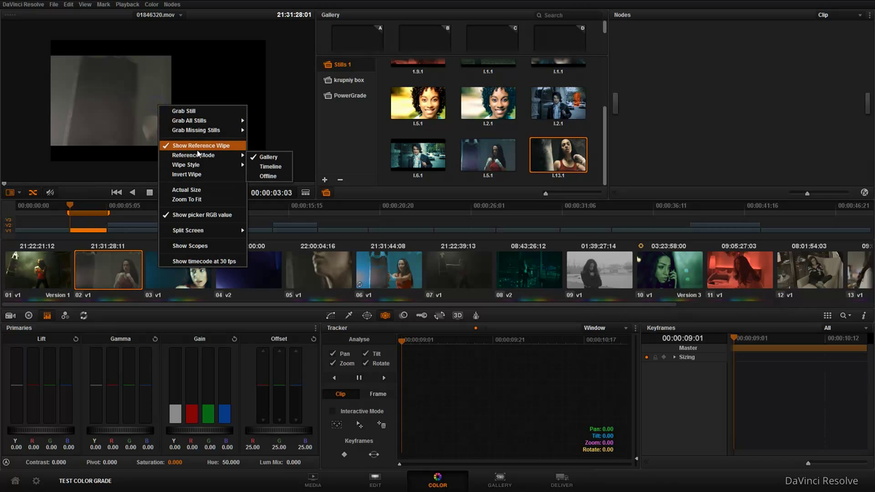
pyautogui.click(119, 105)
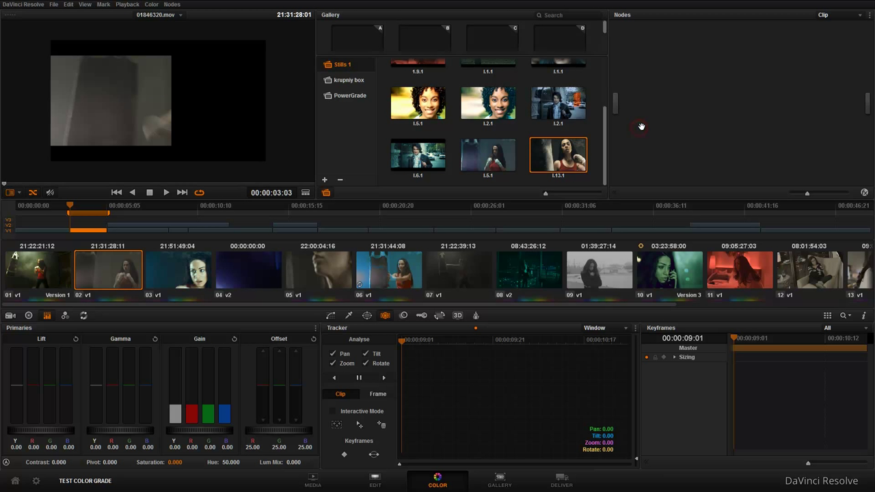
pyautogui.hotkey('alt', 's')
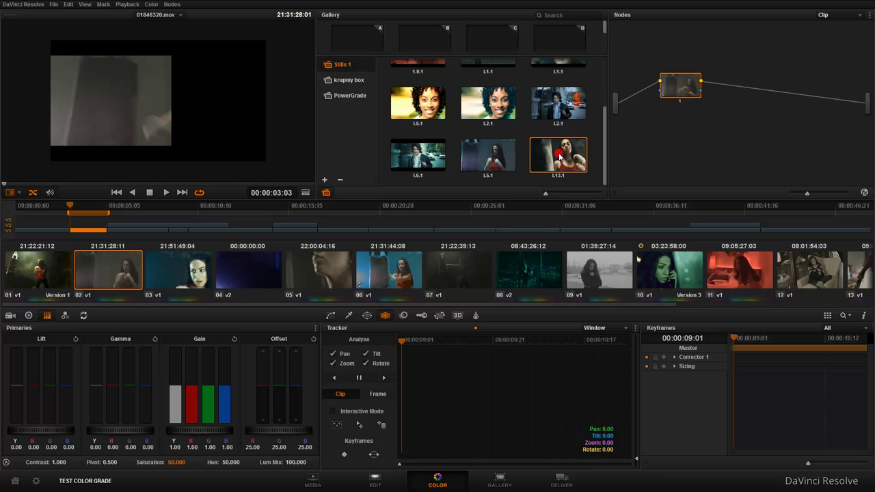
pyautogui.moveTo(176, 127); pyautogui.dragTo(255, 129)
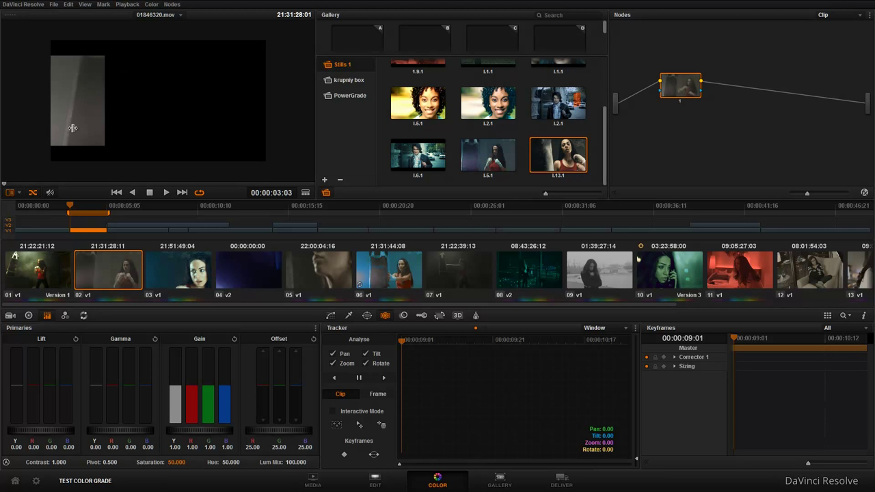
pyautogui.moveTo(557, 156); pyautogui.dragTo(679, 93)
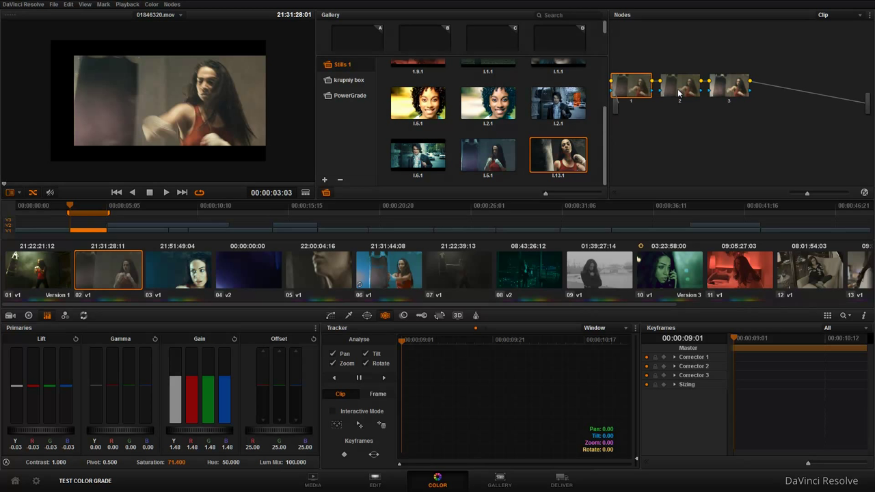
pyautogui.moveTo(128, 97)
pyautogui.mouseDown()
pyautogui.moveTo(117, 109)
pyautogui.moveTo(57, 113)
pyautogui.mouseUp()
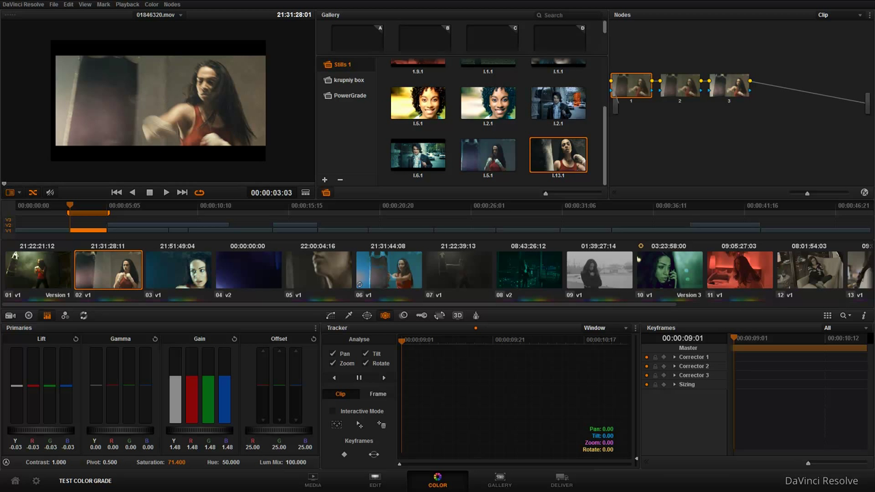
# Step: Browse the PowerGrade album on the Gallery page, then return to Color with Stills 1 showing
pyautogui.click(499, 481)
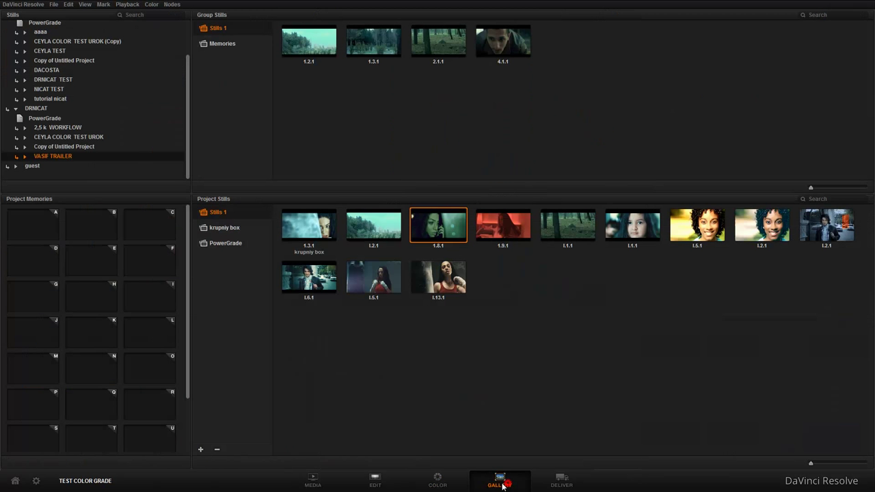
pyautogui.click(223, 243)
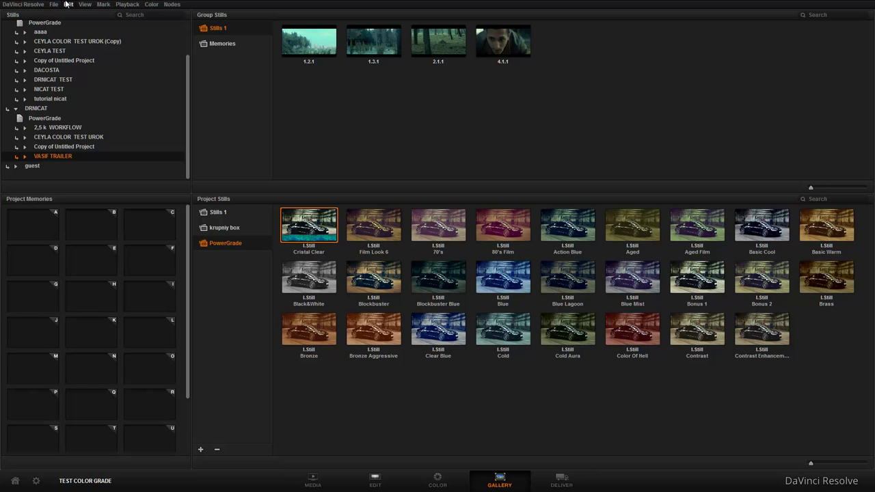
pyautogui.click(436, 484)
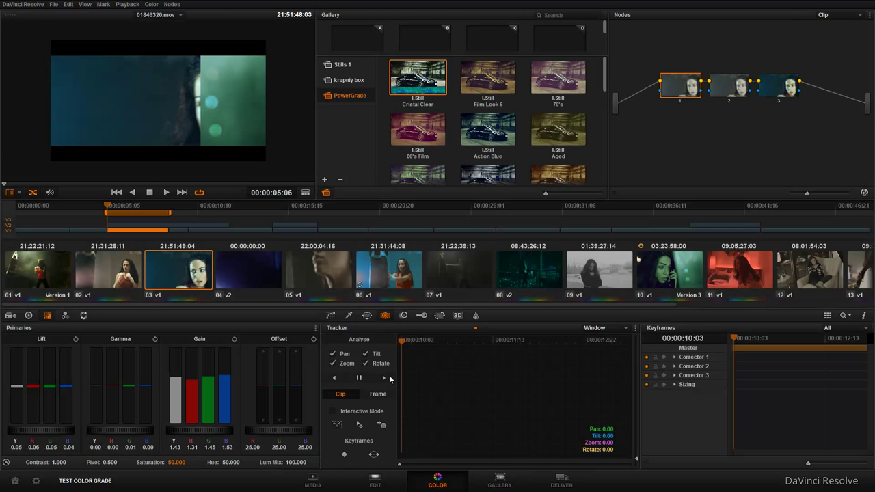
pyautogui.click(340, 80)
pyautogui.click(342, 65)
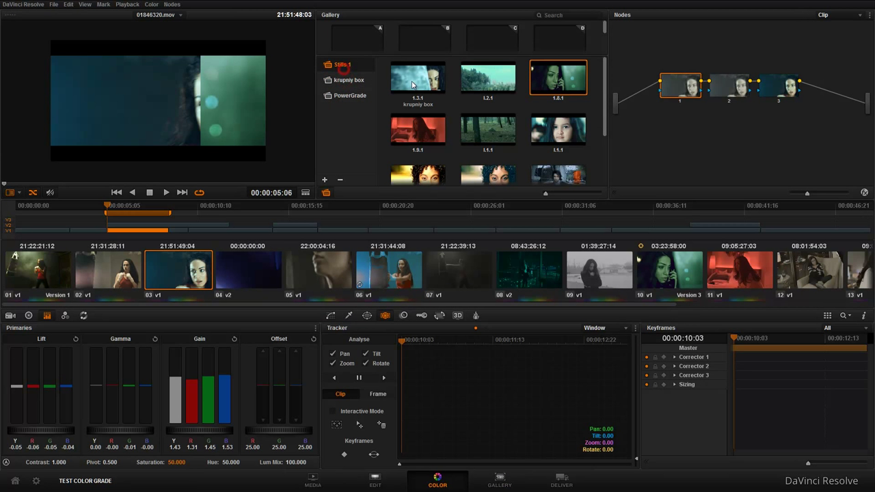
# Step: Expand the memory bank and store stills, including 1.3.1 and the red still, in slots E, F, B, C
pyautogui.moveTo(589, 56); pyautogui.dragTo(592, 106)
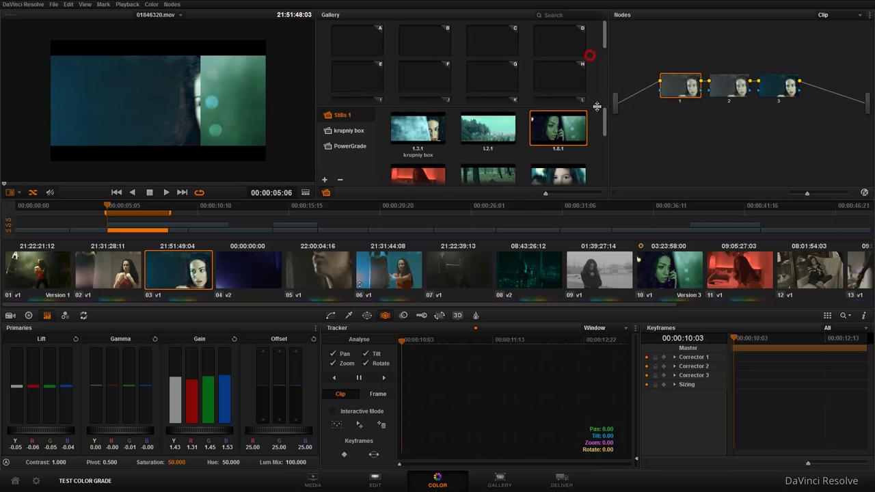
pyautogui.scroll(-1, 605, 118)
pyautogui.scroll(1, 607, 115)
pyautogui.moveTo(419, 140); pyautogui.dragTo(362, 52)
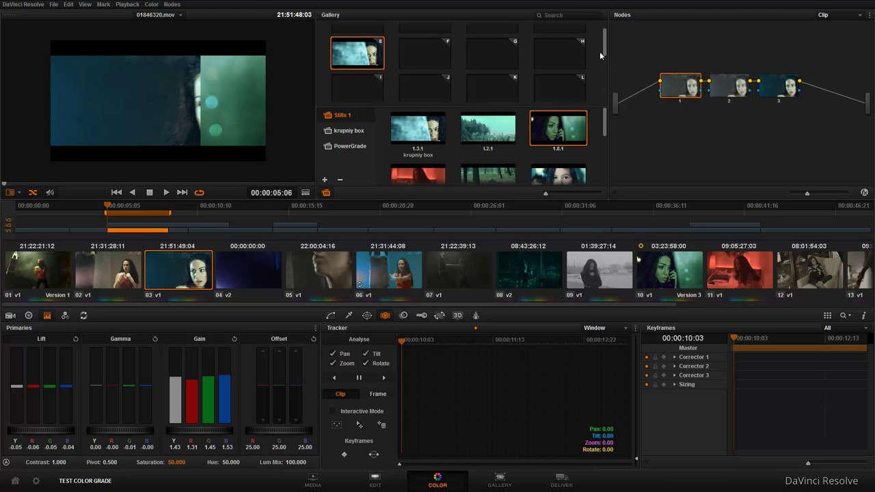
pyautogui.moveTo(604, 44); pyautogui.dragTo(605, 30)
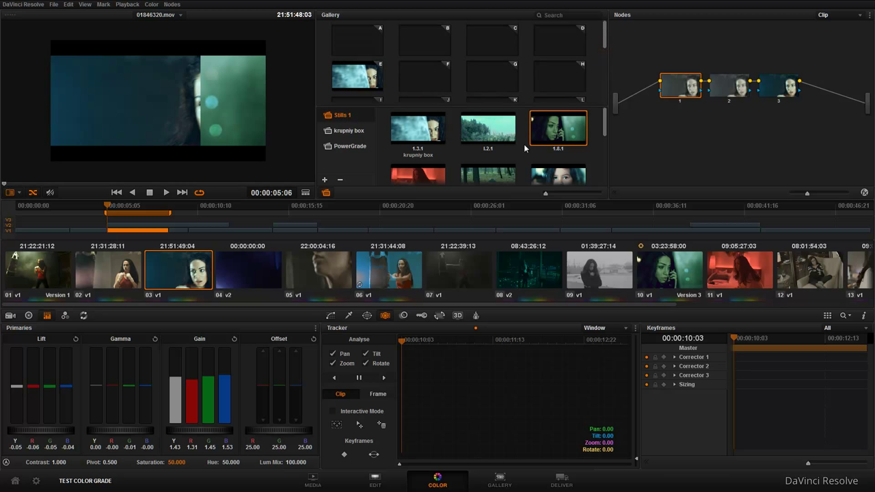
pyautogui.moveTo(554, 128); pyautogui.dragTo(425, 53)
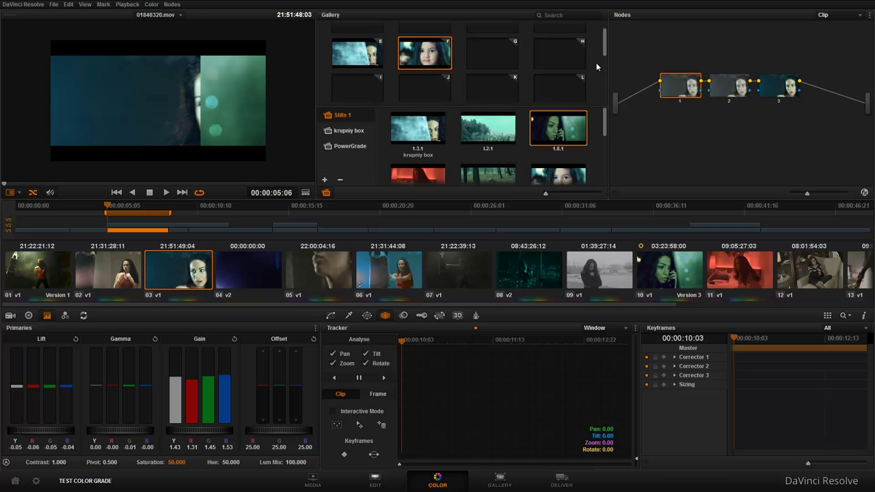
pyautogui.moveTo(604, 42); pyautogui.dragTo(604, 31)
pyautogui.moveTo(557, 129); pyautogui.dragTo(425, 33)
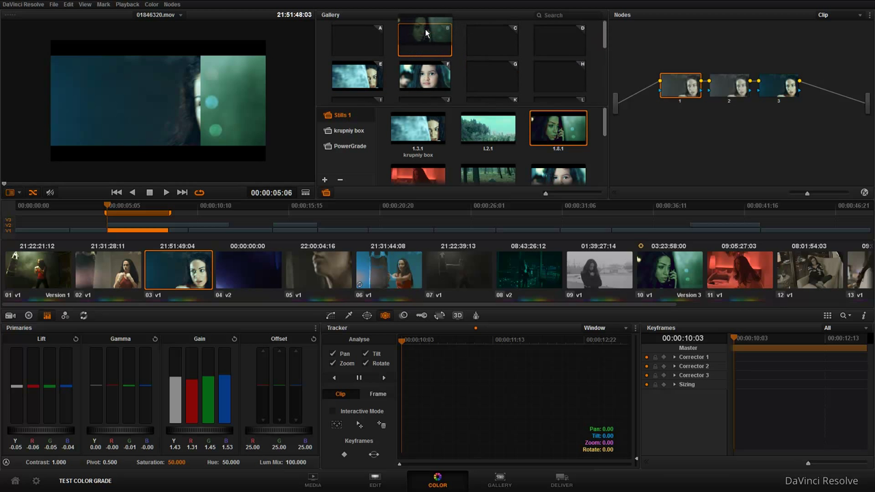
pyautogui.moveTo(417, 175); pyautogui.dragTo(492, 39)
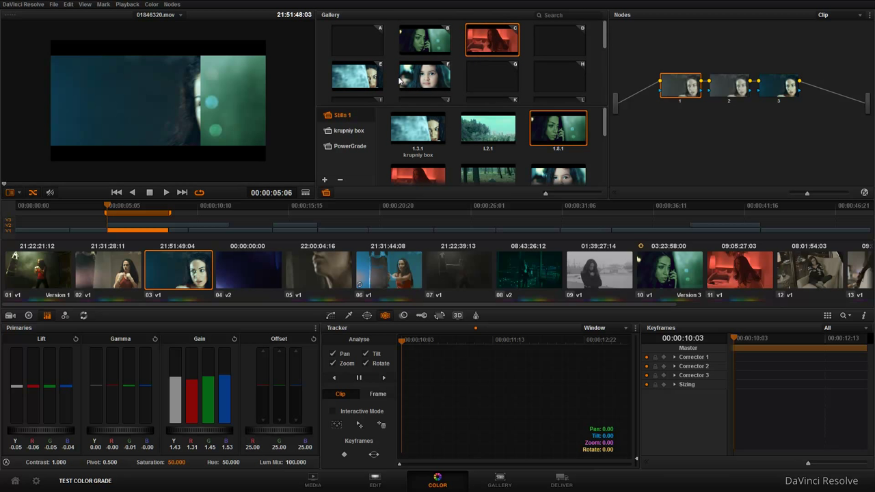
# Step: Turn off the reference wipe, save clip 03's grade to memory A, and clear slots B and C
pyautogui.rightClick(196, 278)
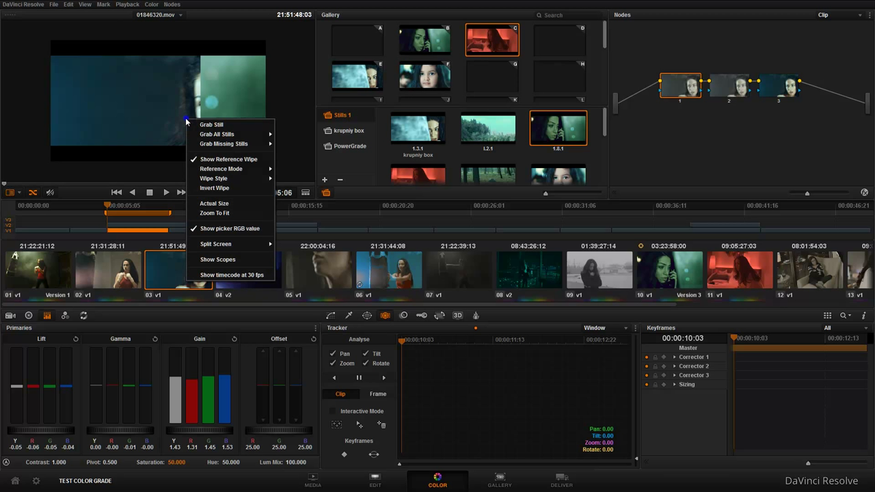
pyautogui.click(225, 162)
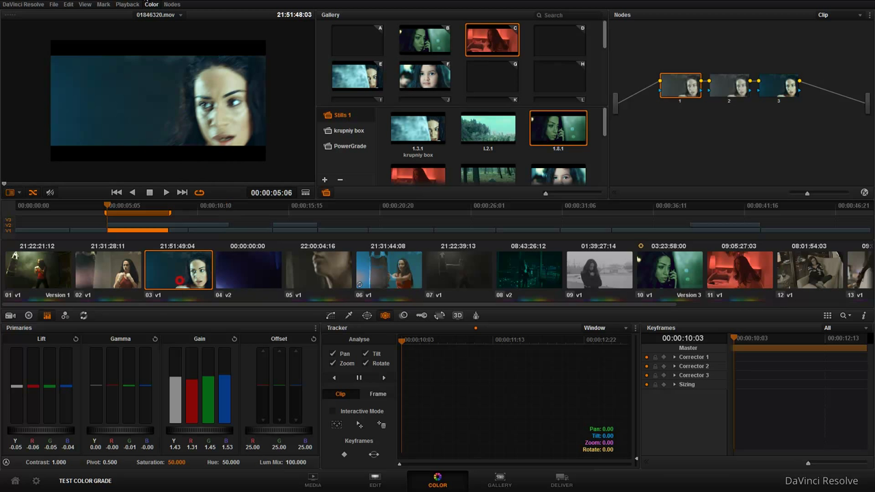
pyautogui.click(153, 4)
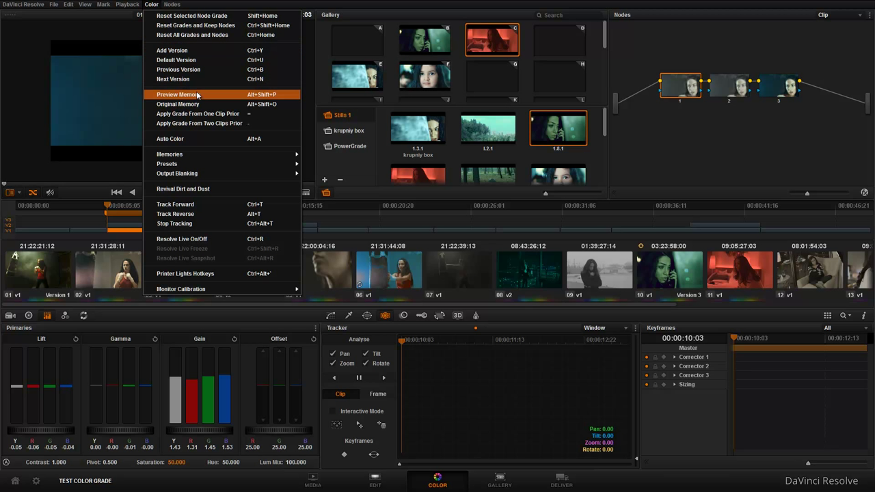
pyautogui.moveTo(211, 155)
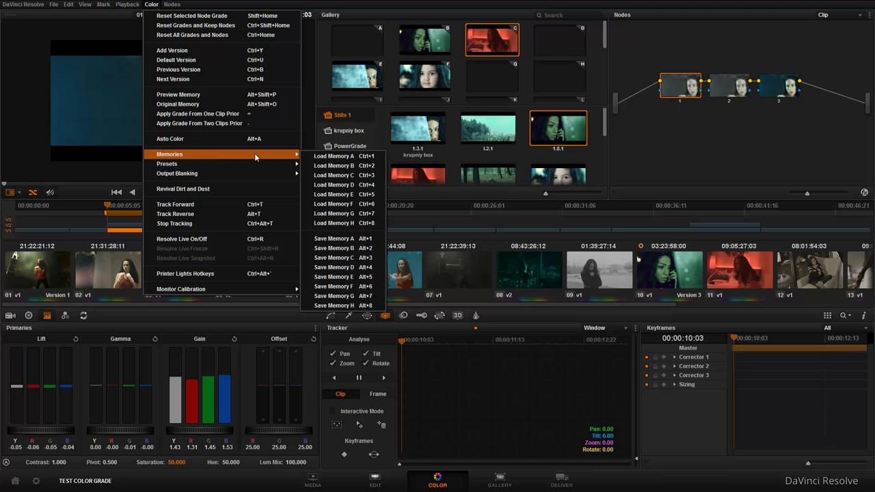
pyautogui.click(367, 238)
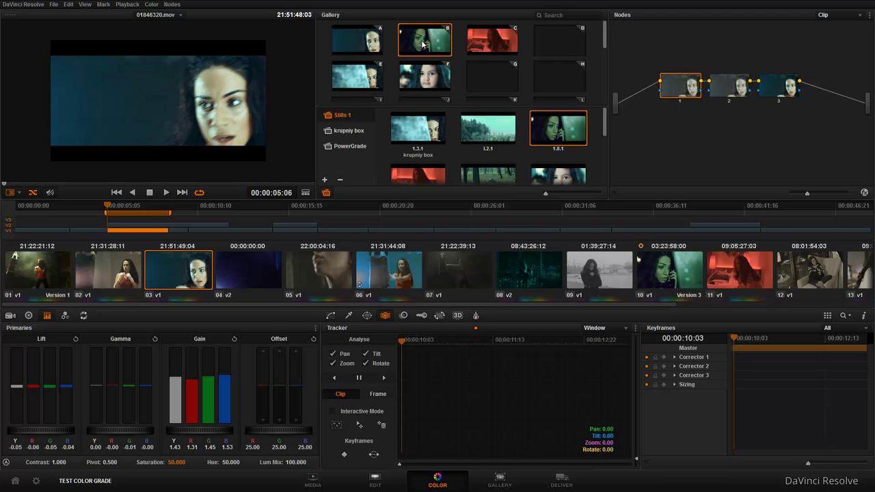
pyautogui.press('Delete')
pyautogui.press('Delete')
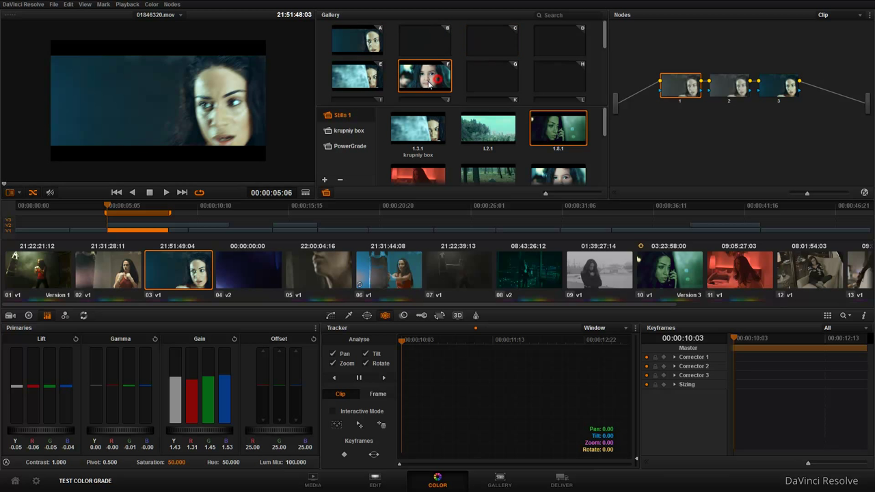
pyautogui.press('Delete')
# Step: Save clip 02's grade into memory B and clip 06's grade into memory C
pyautogui.click(104, 282)
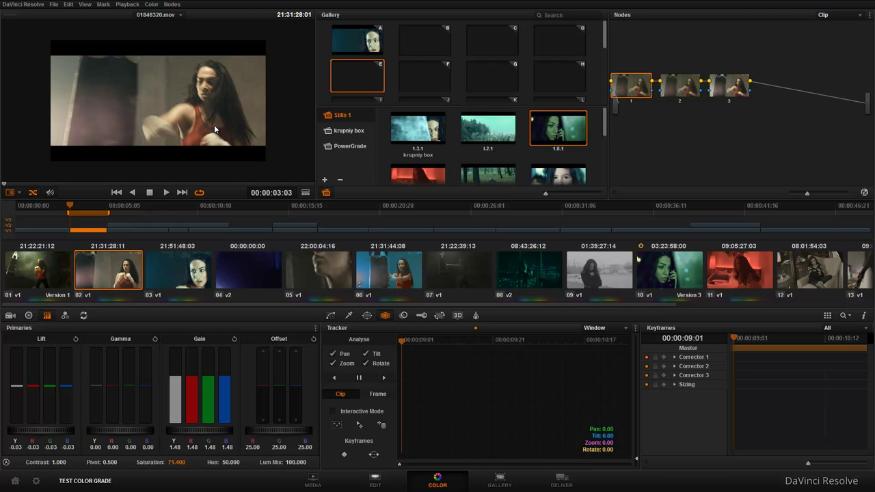
pyautogui.moveTo(214, 124); pyautogui.dragTo(425, 48)
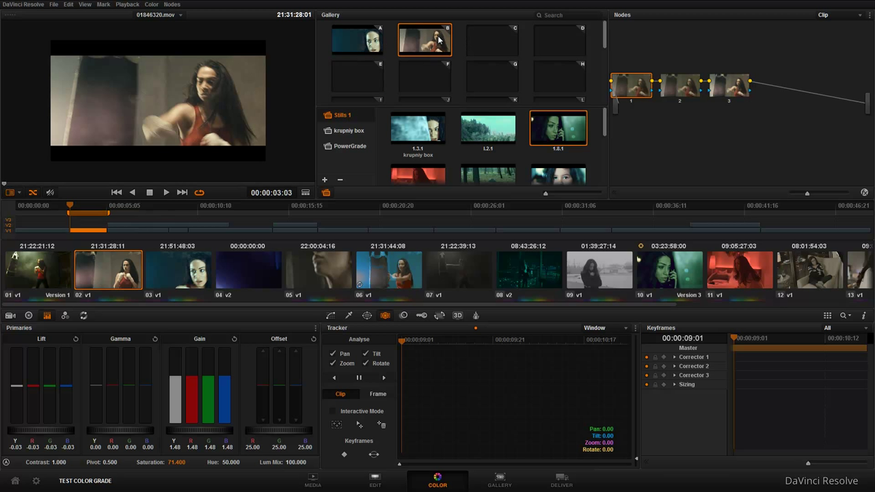
pyautogui.click(388, 278)
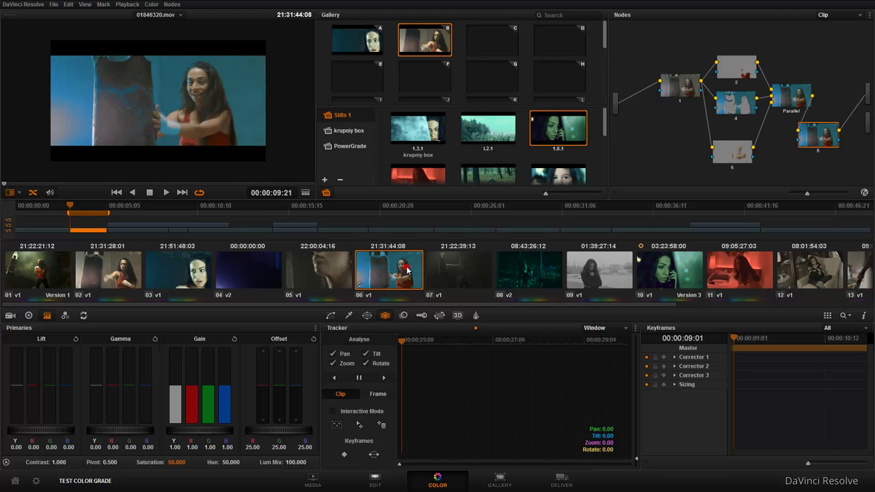
pyautogui.moveTo(490, 68); pyautogui.dragTo(495, 50)
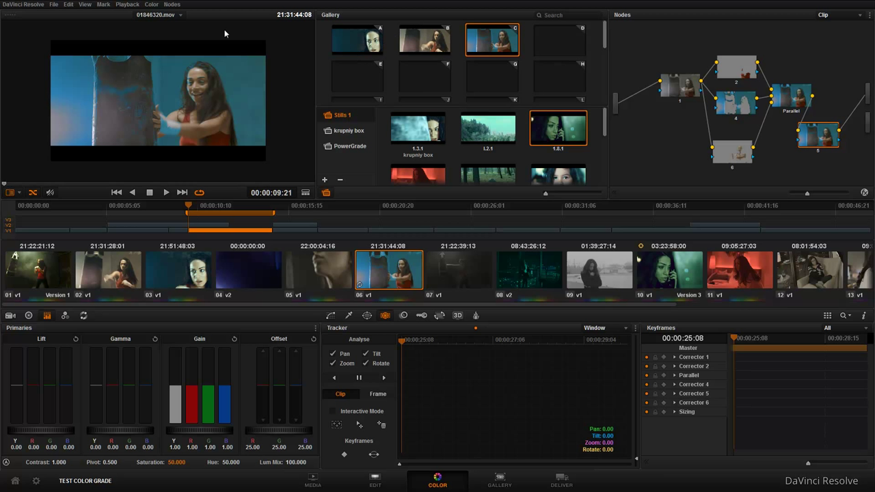
# Step: Try memories A, B and C on clip 07, resetting its grade after each
pyautogui.click(151, 4)
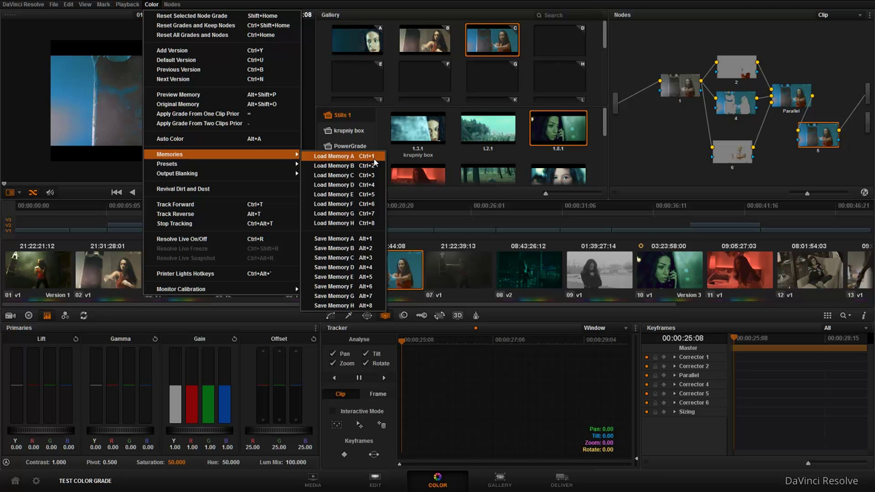
pyautogui.click(465, 274)
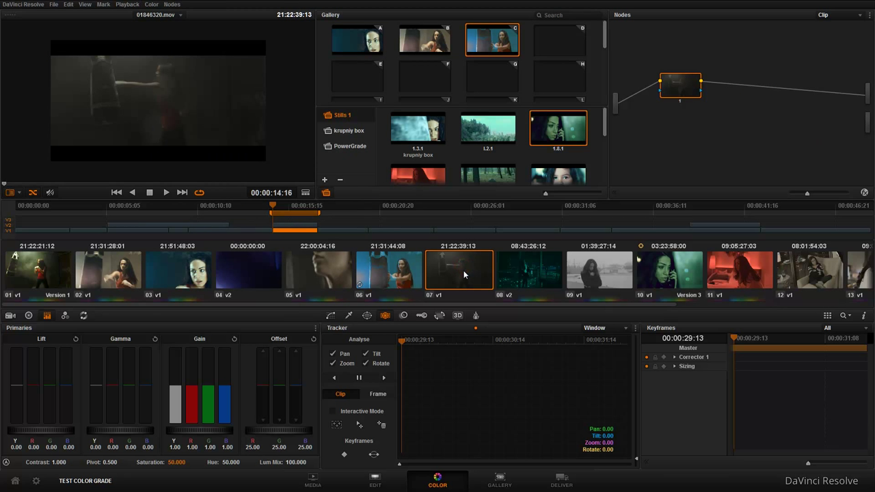
pyautogui.hotkey('alt', '1')
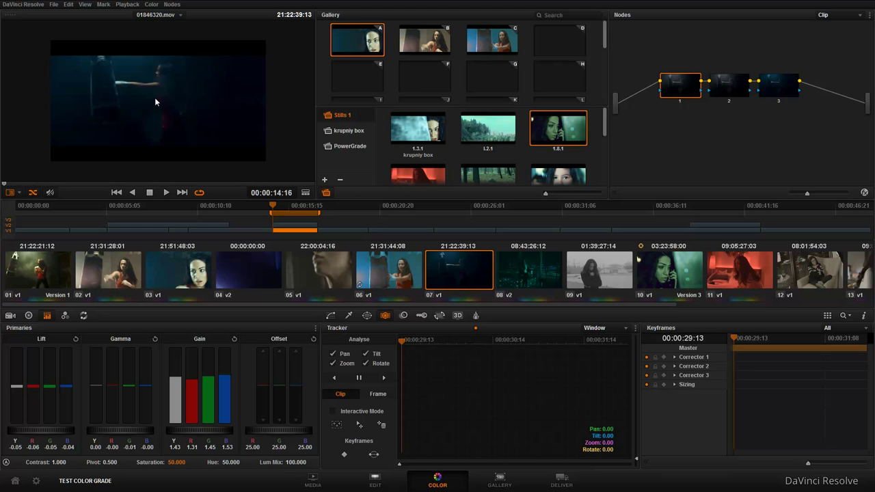
pyautogui.hotkey('ctrl', 'Home')
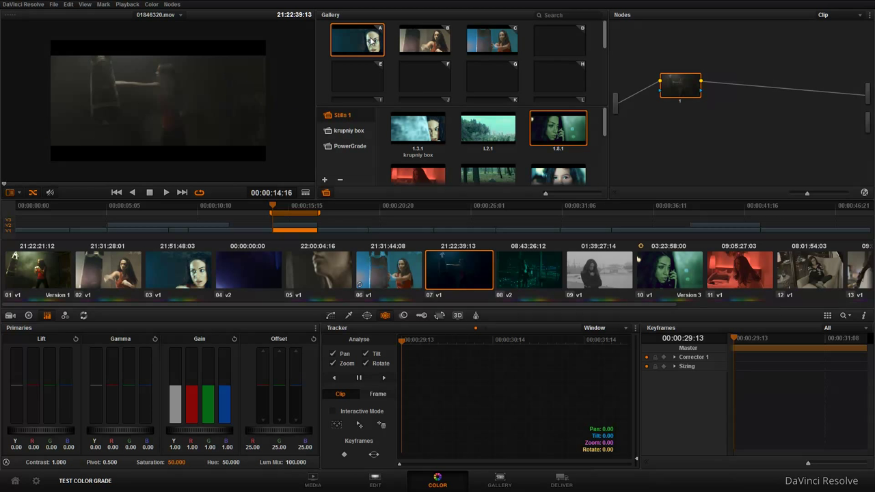
pyautogui.doubleClick(438, 46)
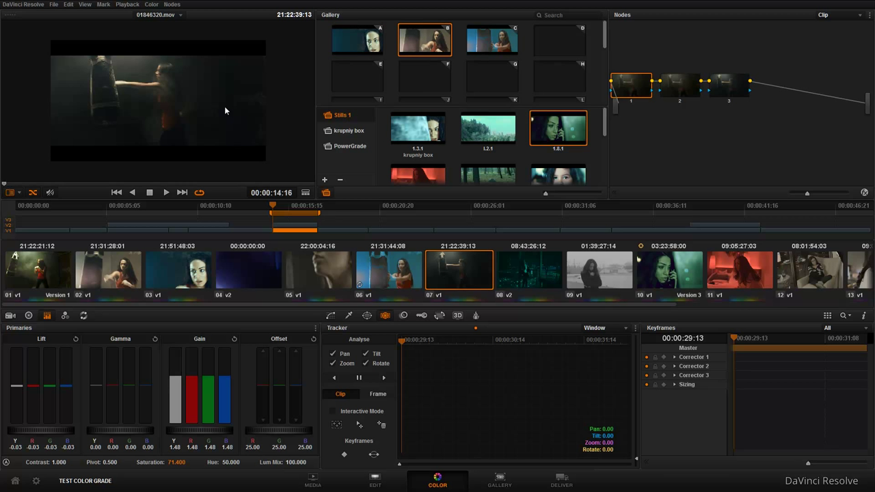
pyautogui.hotkey('ctrl', 'Home')
pyautogui.doubleClick(473, 51)
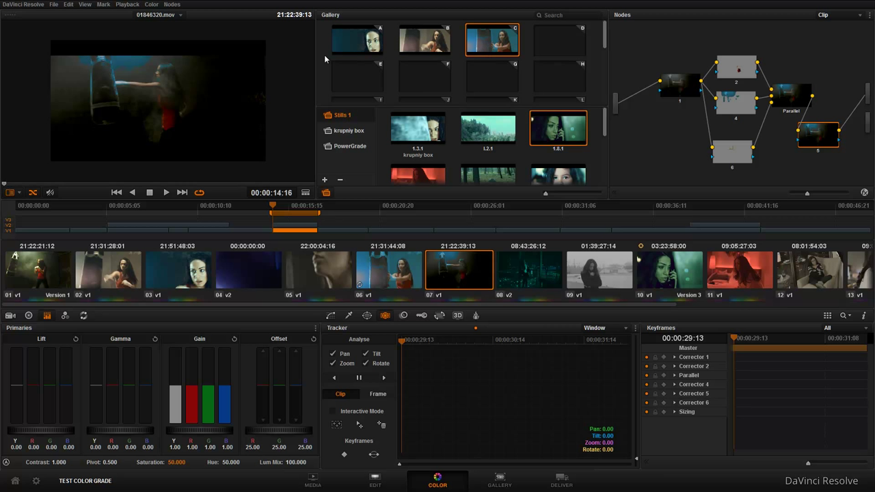
pyautogui.hotkey('ctrl', 'Home')
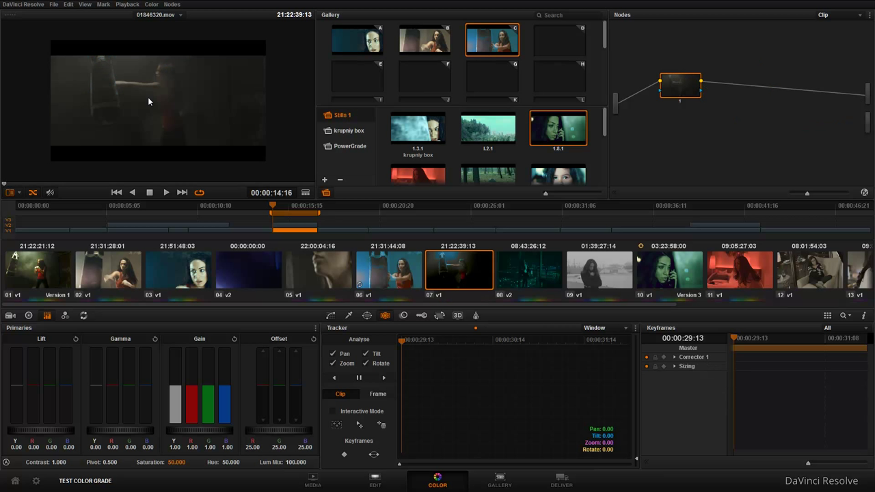
pyautogui.moveTo(364, 42); pyautogui.dragTo(688, 89)
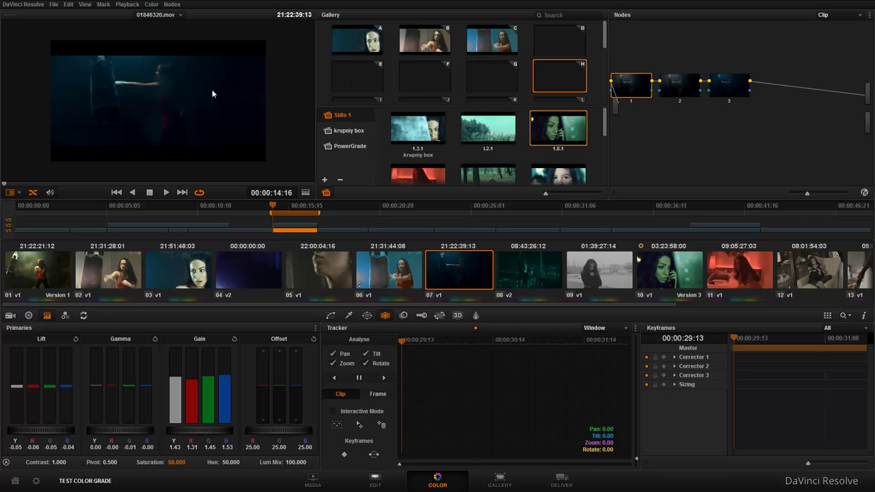
pyautogui.hotkey('ctrl', 'Home')
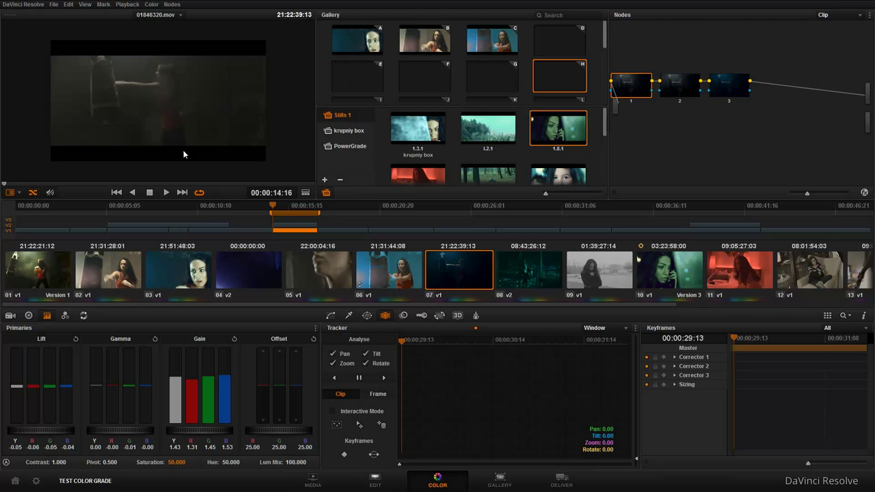
# Step: With clip 03 selected, delete every still from the Stills 1 album
pyautogui.click(85, 5)
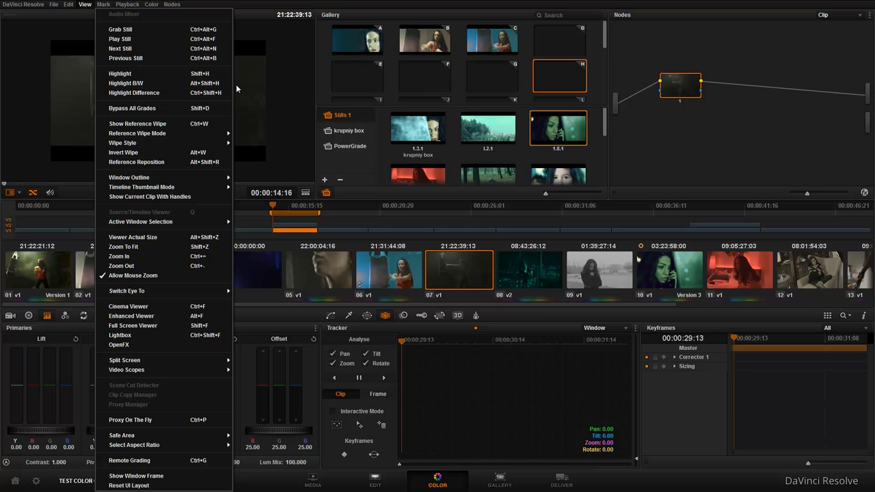
pyautogui.click(241, 88)
pyautogui.click(193, 266)
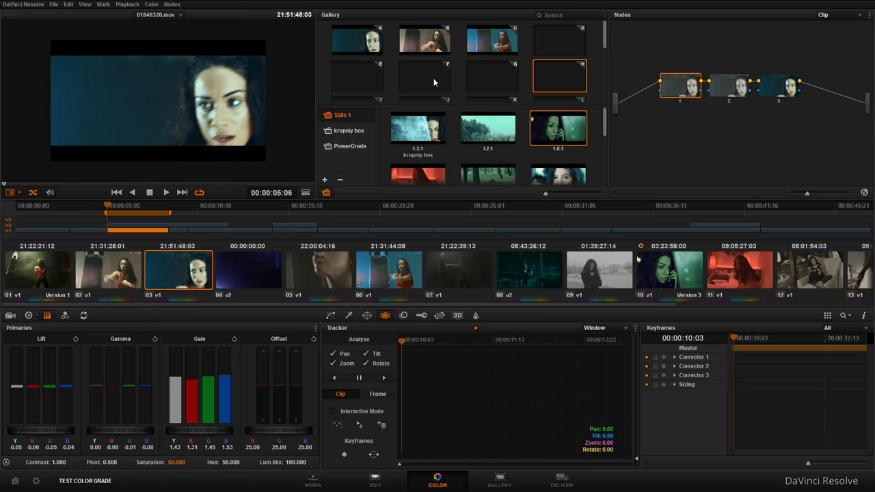
pyautogui.click(490, 152)
pyautogui.hotkey('ctrl', 'a')
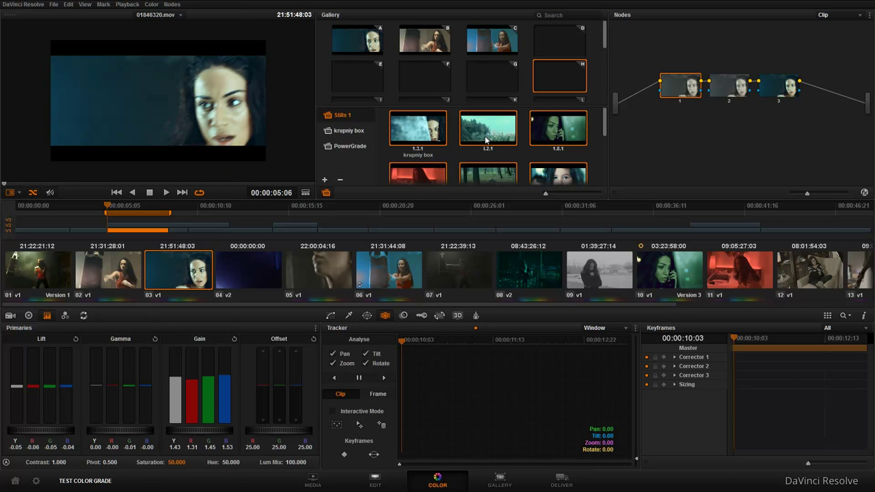
pyautogui.press('Delete')
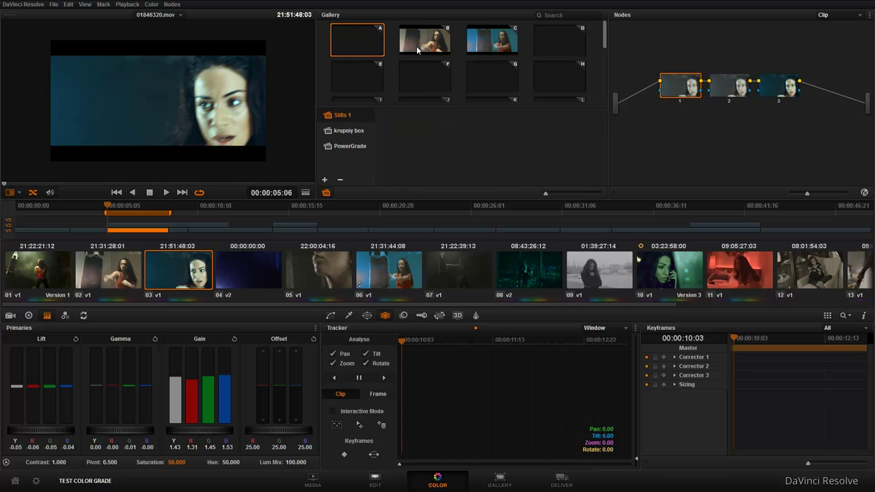
# Step: Grab a new still of clip 03 with Ctrl+Alt+G, then select clip 01
pyautogui.click(85, 4)
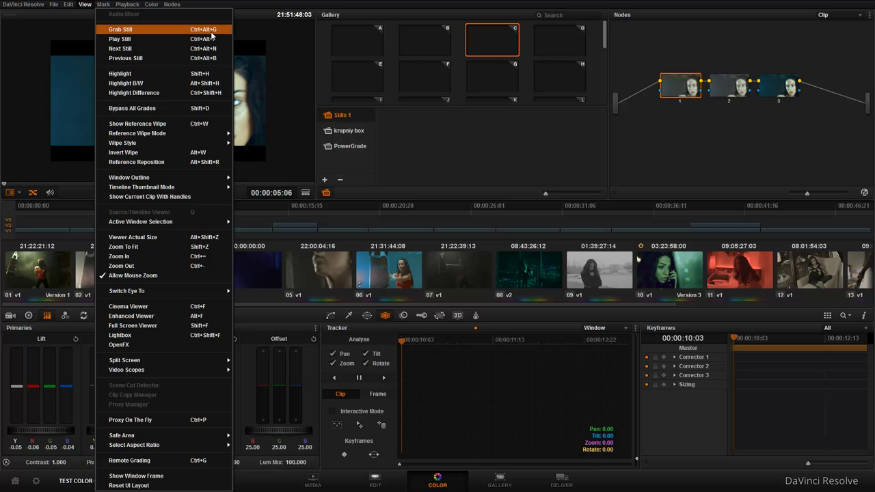
pyautogui.click(275, 5)
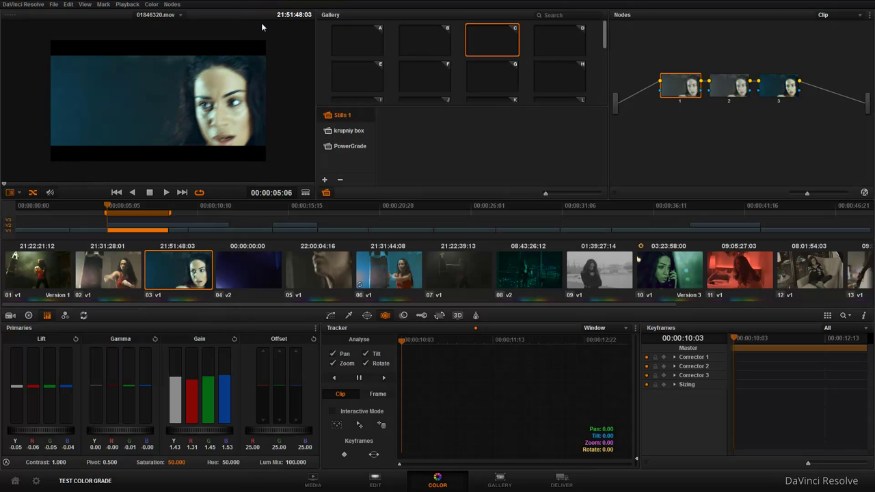
pyautogui.hotkey('ctrl', 'alt', 'g')
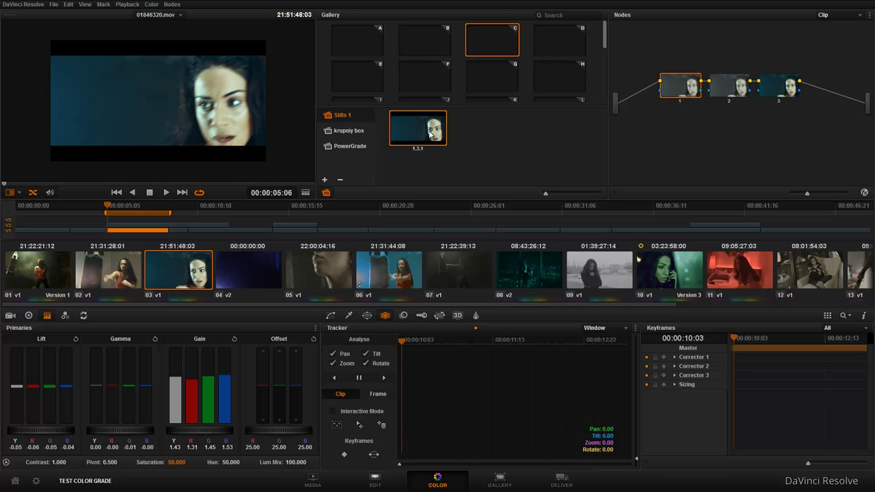
pyautogui.click(85, 4)
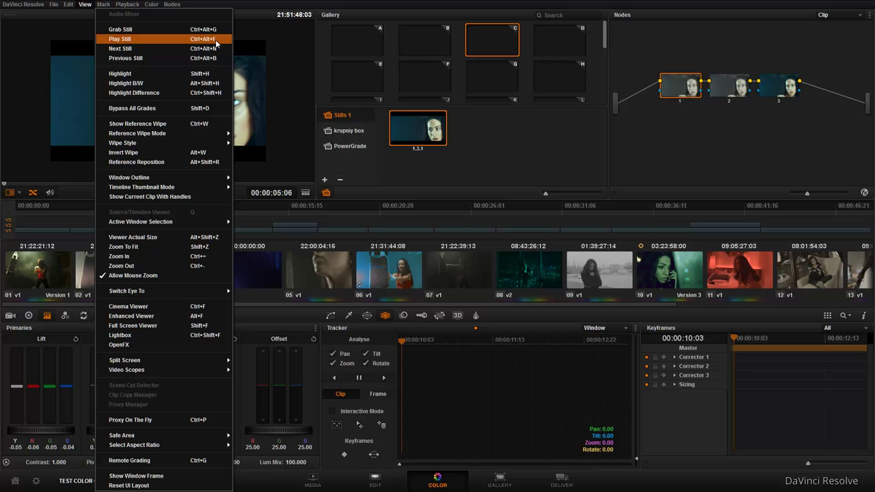
pyautogui.click(46, 275)
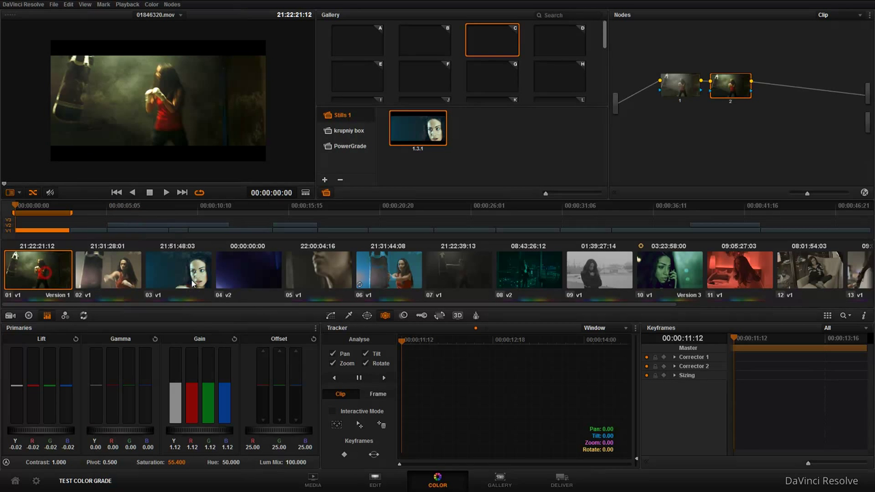
# Step: Wipe-compare clip 05 against still 1.3.1 and shift the split line
pyautogui.click(311, 278)
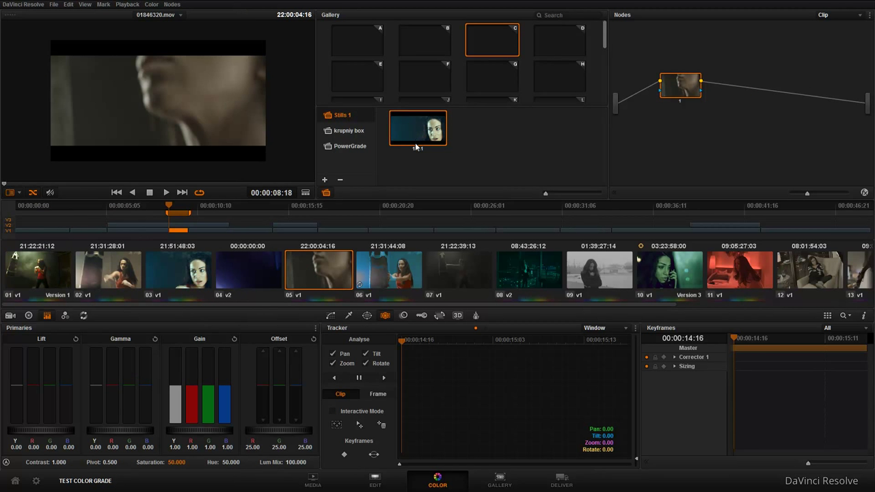
pyautogui.doubleClick(417, 147)
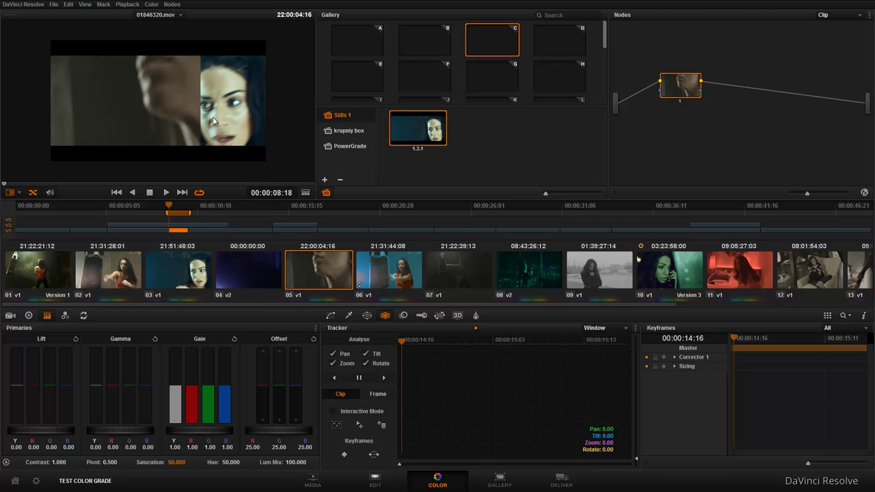
pyautogui.moveTo(215, 121)
pyautogui.mouseDown()
pyautogui.moveTo(214, 132)
pyautogui.moveTo(184, 138)
pyautogui.mouseUp()
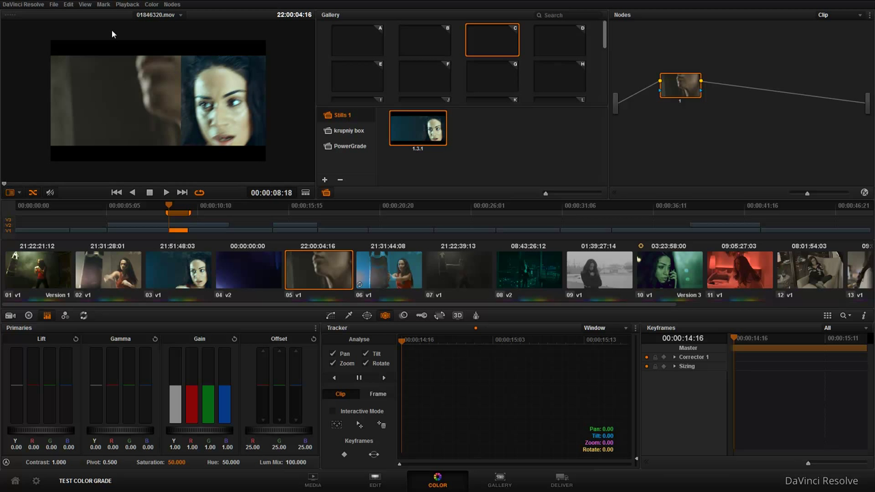
pyautogui.click(85, 4)
pyautogui.click(177, 49)
# Step: On clip 08, turn off the reference wipe and grab still 2.2.1
pyautogui.click(532, 277)
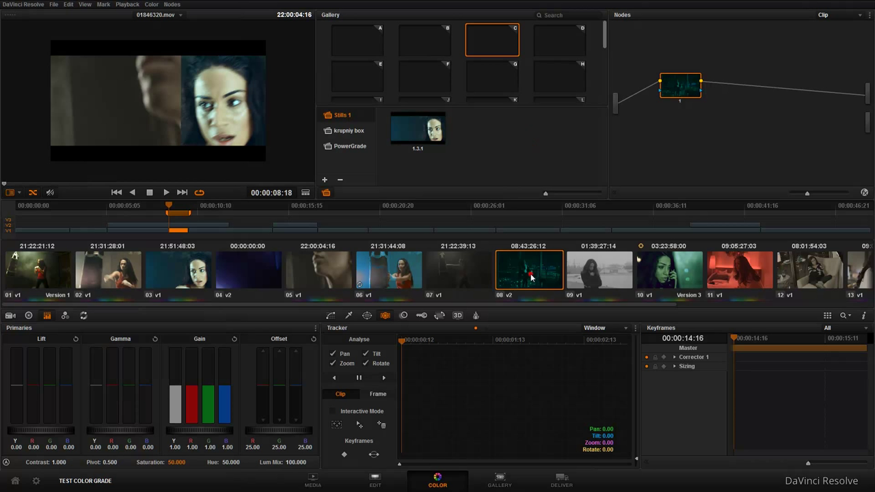
pyautogui.rightClick(175, 105)
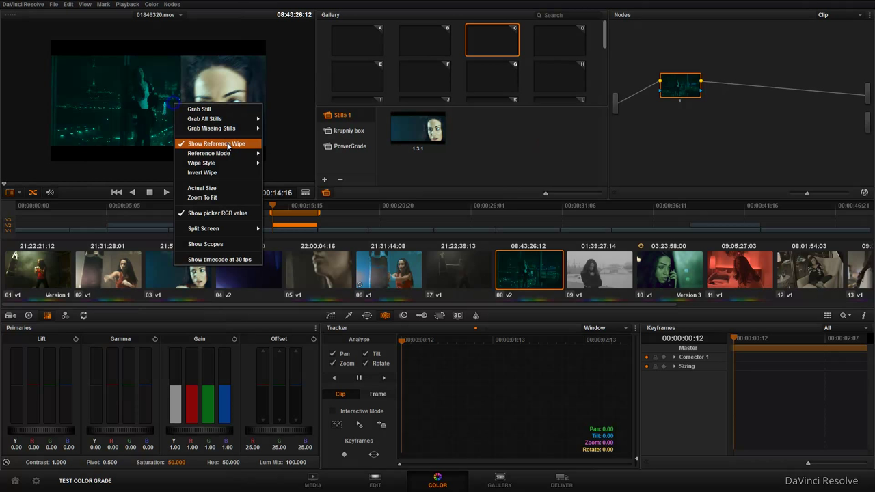
pyautogui.click(228, 145)
pyautogui.rightClick(182, 125)
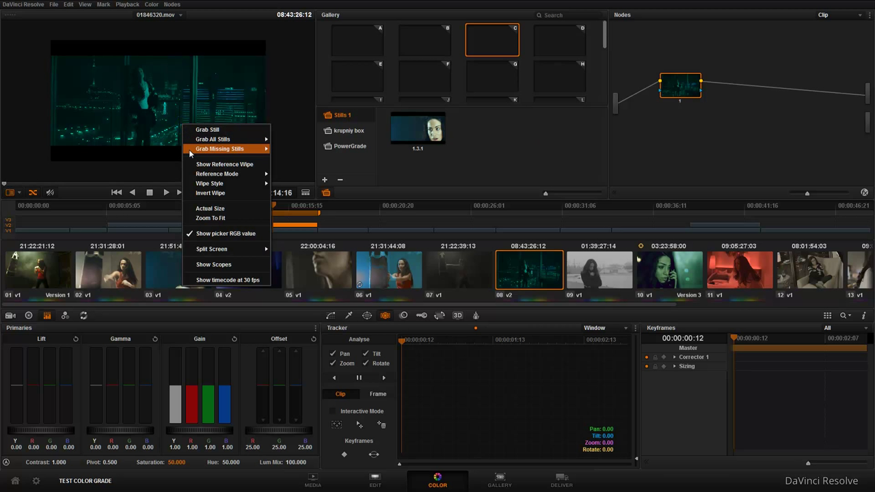
pyautogui.click(144, 117)
pyautogui.rightClick(141, 113)
pyautogui.click(193, 120)
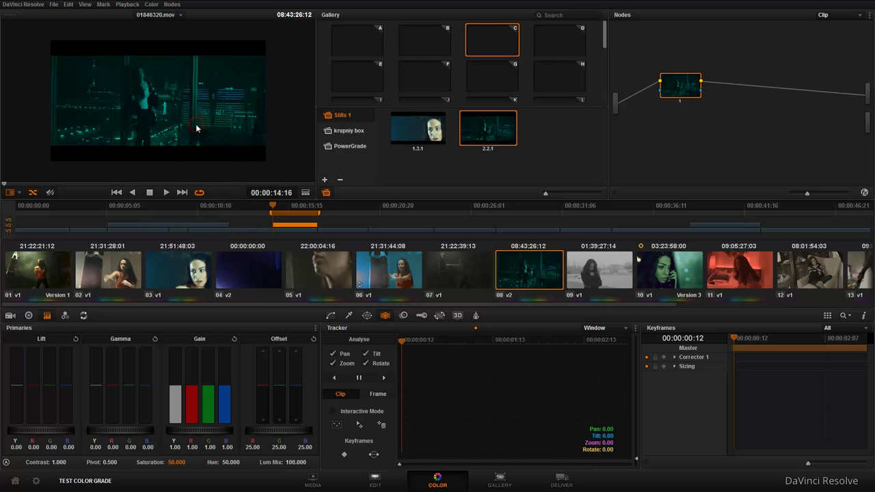
# Step: Grab still 1.9.1 of clip 11, then load clip 02 into the viewer
pyautogui.click(728, 269)
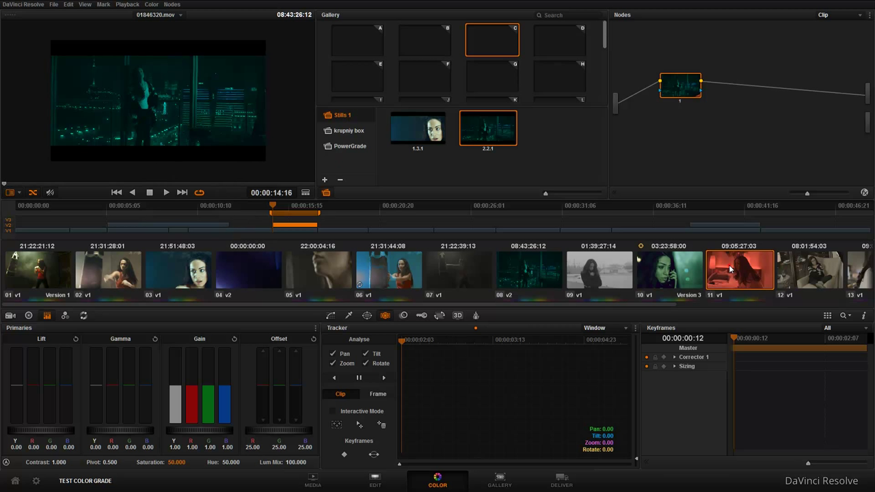
pyautogui.rightClick(194, 131)
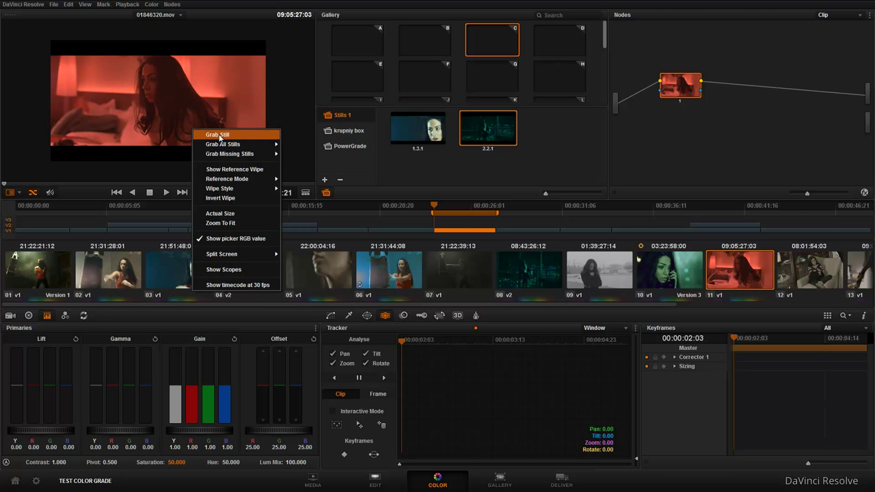
pyautogui.click(228, 136)
pyautogui.click(335, 270)
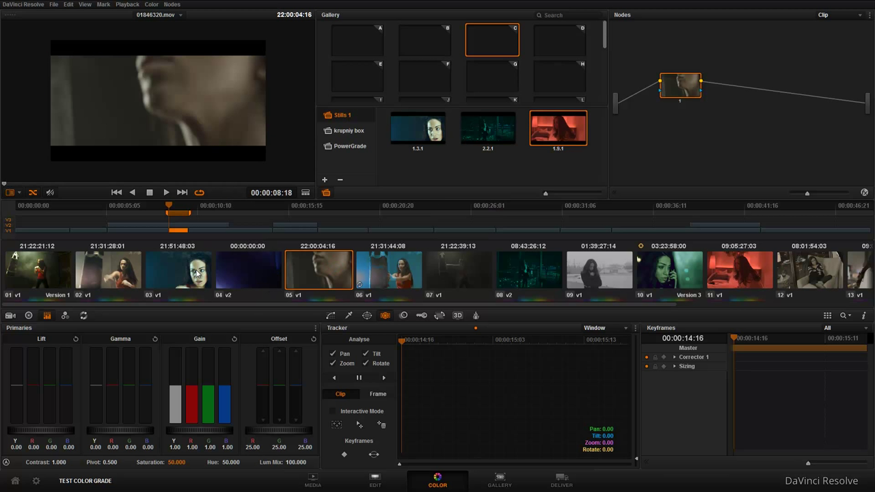
pyautogui.click(104, 267)
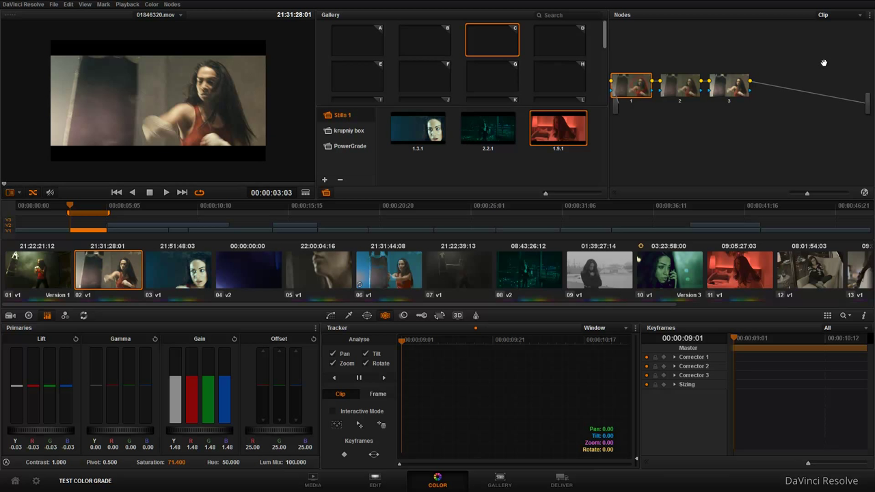
# Step: Reset clip 02's grade to its default
pyautogui.hotkey('ctrl', 'Home')
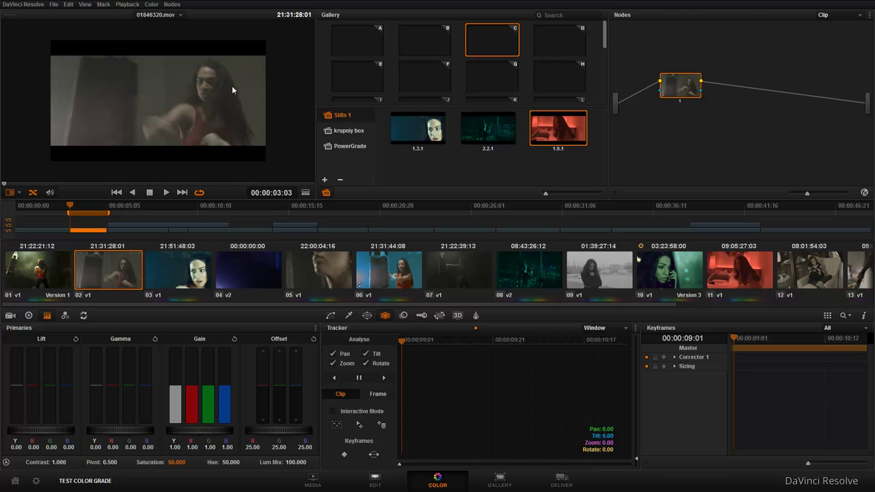
pyautogui.click(84, 4)
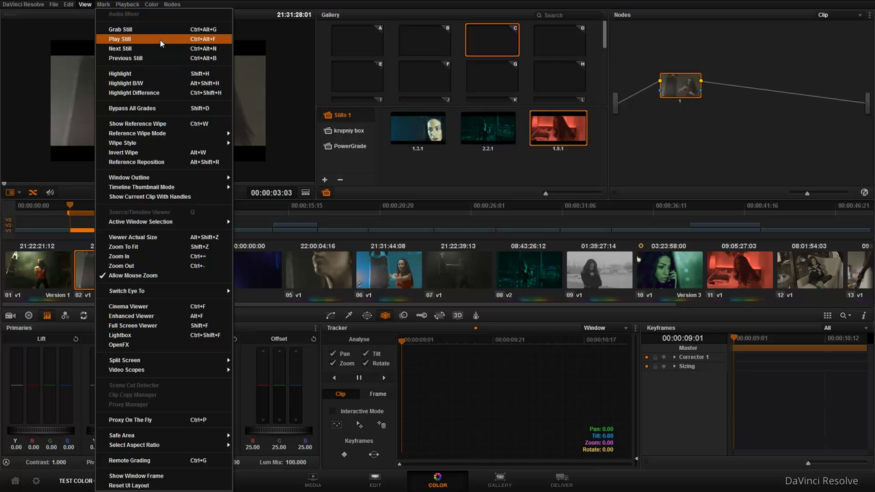
pyautogui.click(149, 50)
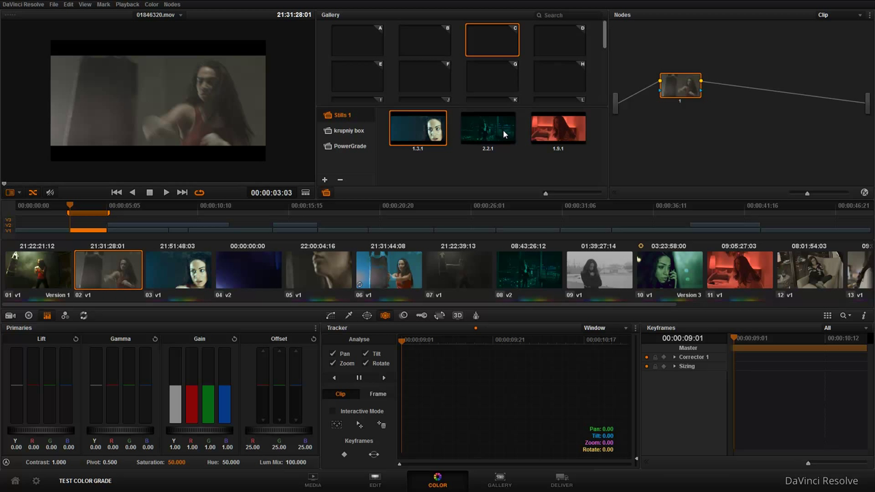
pyautogui.click(85, 4)
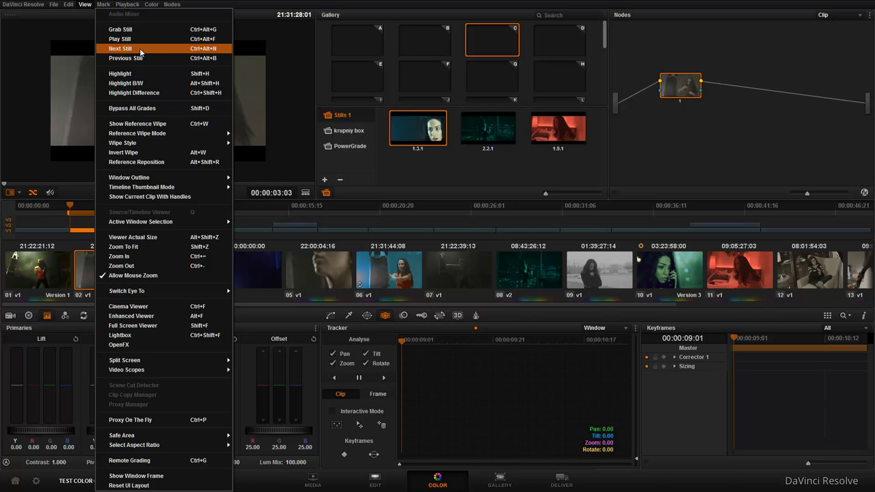
pyautogui.click(364, 4)
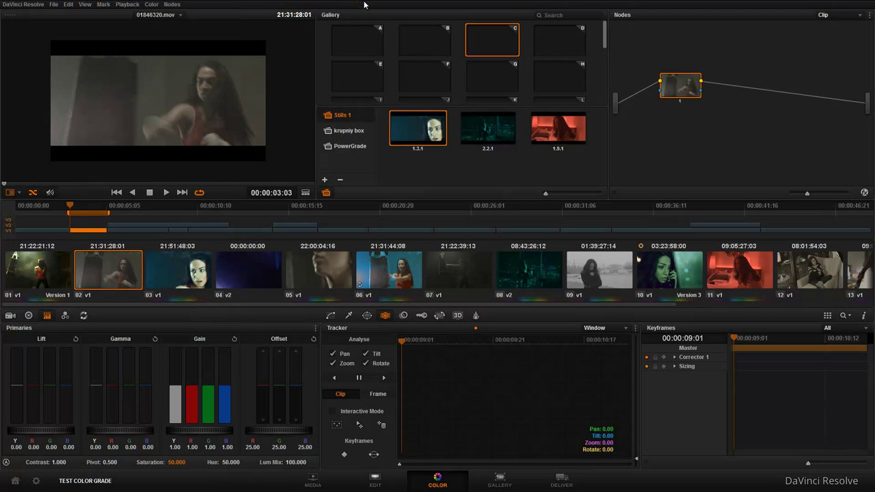
# Step: Cycle the reference wipe through the gallery stills, settling back on still 1.3.1
pyautogui.hotkey('alt', 'Right')
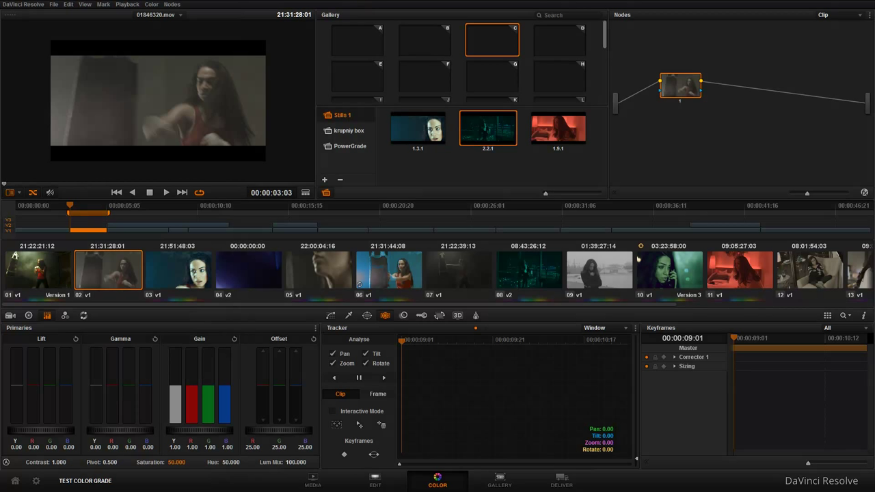
pyautogui.doubleClick(413, 125)
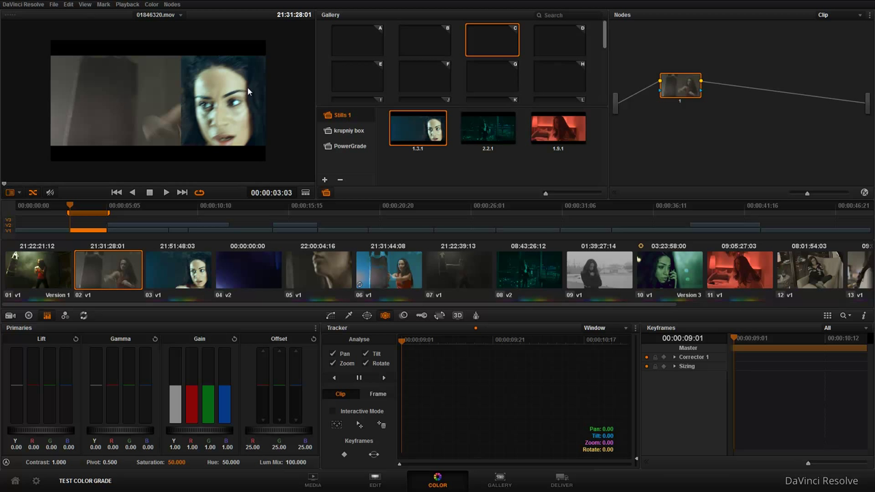
pyautogui.hotkey('alt', 'Right')
pyautogui.hotkey('alt', 'Right')
pyautogui.hotkey('alt', 'Right')
pyautogui.hotkey('alt', 'Right')
pyautogui.hotkey('alt', 'Right')
pyautogui.hotkey('alt', 'Right')
pyautogui.hotkey('alt', 'Right')
pyautogui.hotkey('alt', 'Right')
pyautogui.hotkey('alt', 'Right')
pyautogui.click(87, 6)
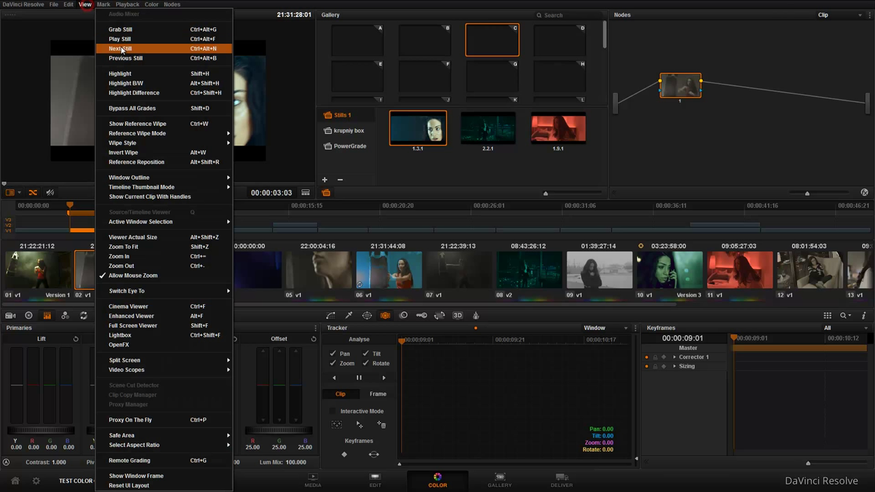
pyautogui.click(211, 59)
pyautogui.click(486, 134)
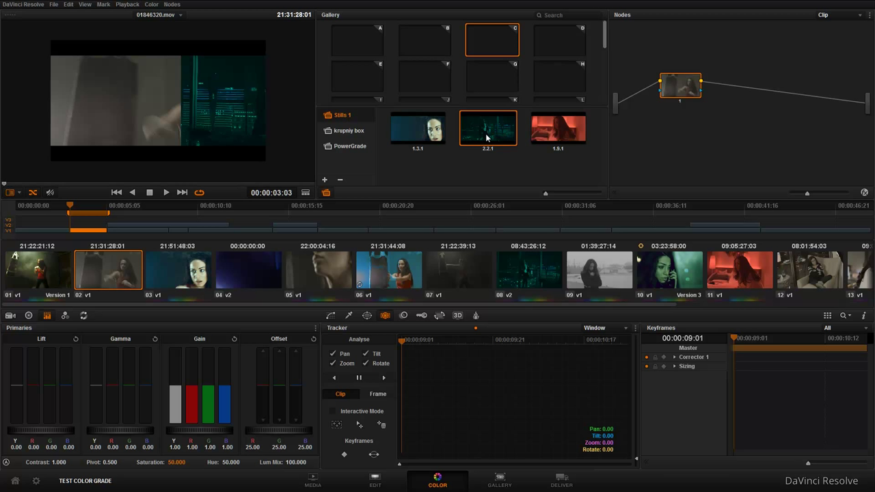
pyautogui.hotkey('alt', 'Left')
pyautogui.hotkey('alt', 'Left')
pyautogui.hotkey('alt', 'Left')
pyautogui.hotkey('alt', 'Left')
pyautogui.hotkey('alt', 'Left')
pyautogui.hotkey('alt', 'Left')
pyautogui.hotkey('alt', 'Left')
pyautogui.hotkey('alt', 'Left')
pyautogui.hotkey('alt', 'Left')
pyautogui.hotkey('alt', 'Left')
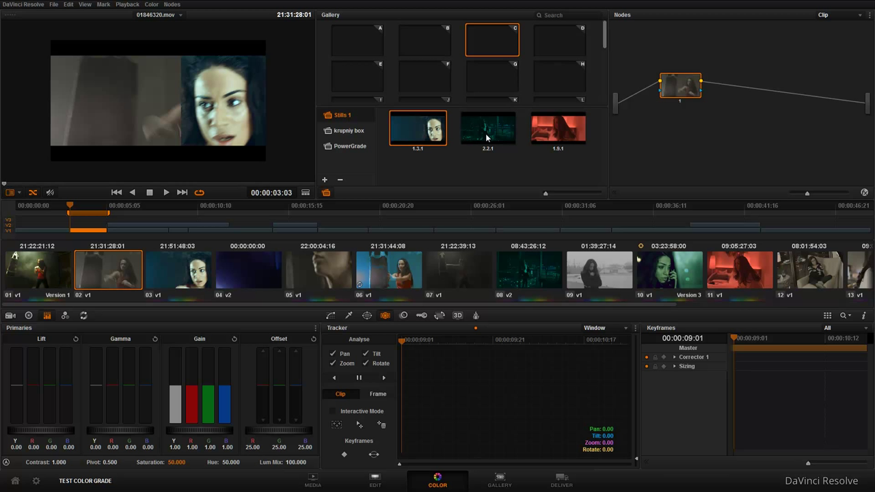
# Step: Bypass all grades, turn off the wipe on clip 03, and step through clips to clip 09
pyautogui.click(85, 4)
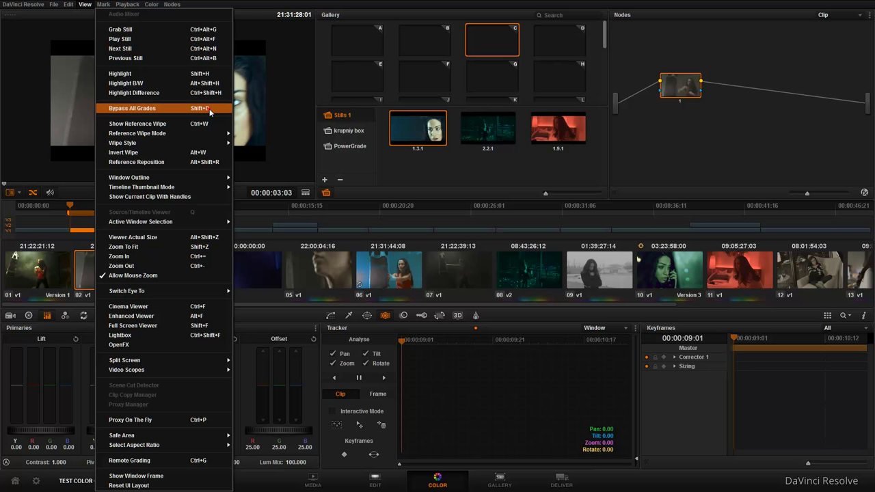
pyautogui.click(210, 109)
pyautogui.click(193, 270)
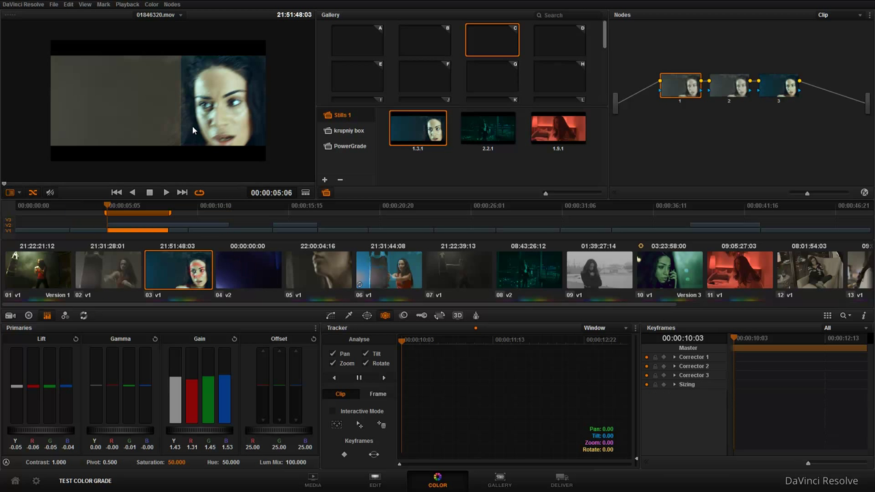
pyautogui.rightClick(155, 112)
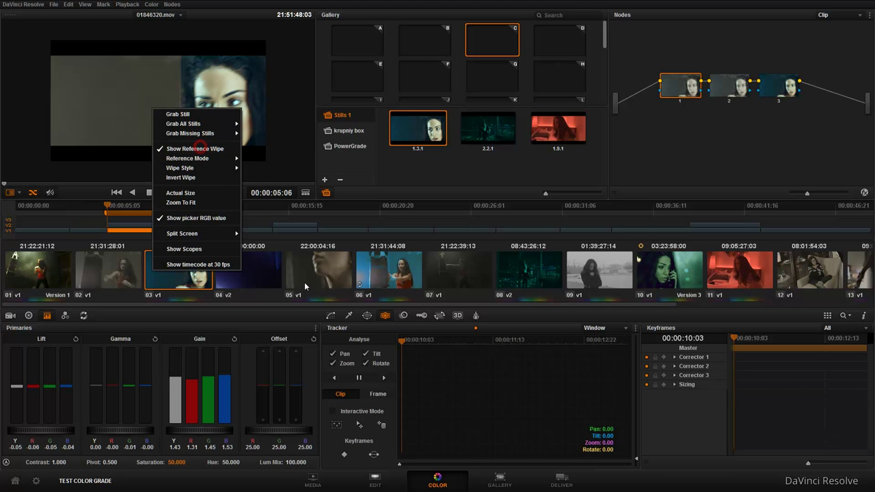
pyautogui.click(195, 148)
pyautogui.click(315, 270)
pyautogui.click(374, 272)
pyautogui.press('Up')
pyautogui.press('Up')
pyautogui.press('Down')
pyautogui.press('Down')
pyautogui.press('Down')
pyautogui.press('Down')
pyautogui.press('Down')
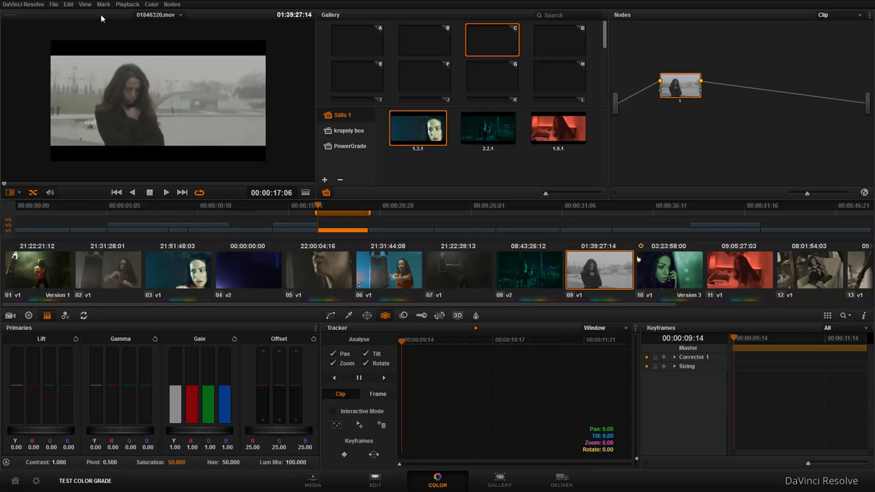
# Step: Restore grades, wipe clip 09 against still 1.3.1, slide the split right, then toggle it off
pyautogui.click(85, 4)
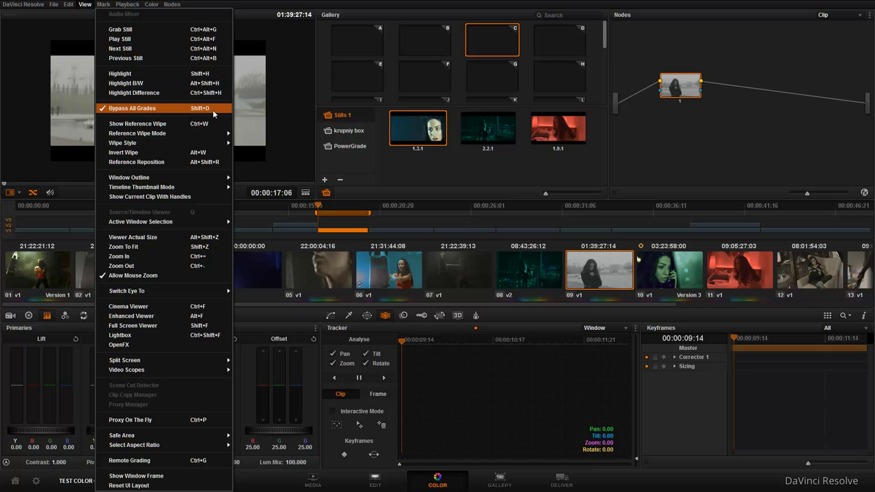
pyautogui.click(212, 109)
pyautogui.click(84, 4)
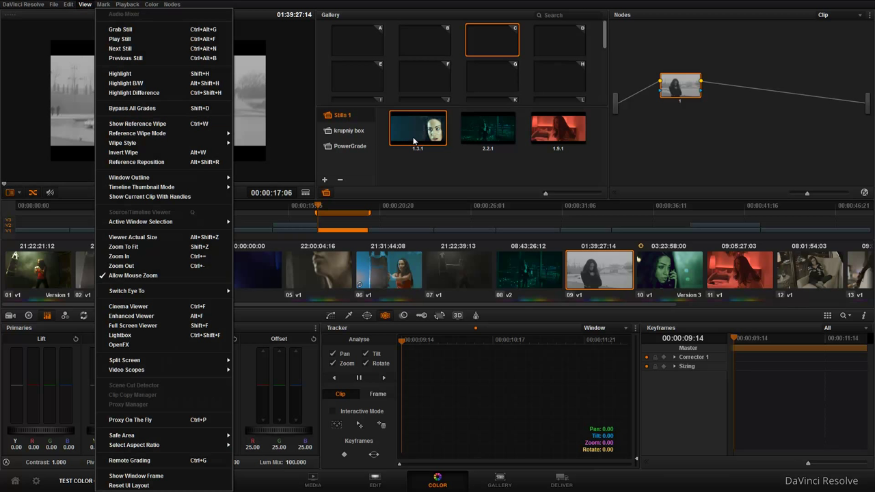
pyautogui.click(201, 127)
pyautogui.doubleClick(412, 134)
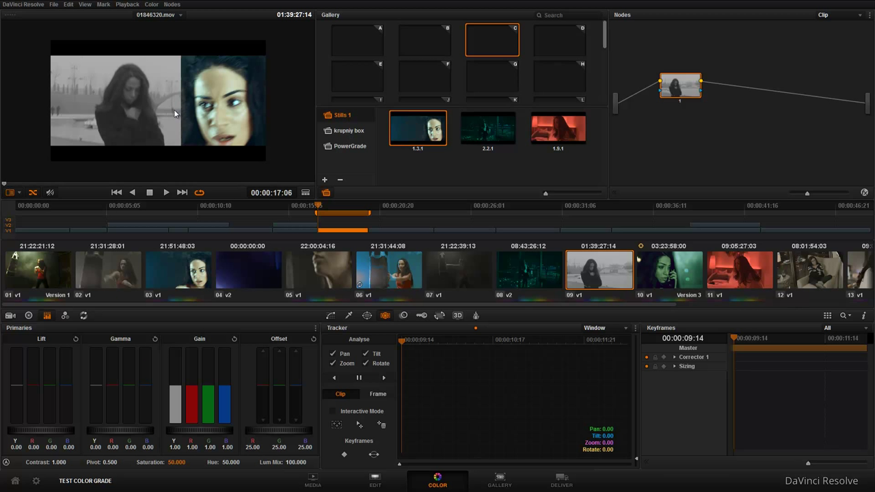
pyautogui.hotkey('ctrl', 'w')
pyautogui.hotkey('ctrl', 'w')
pyautogui.moveTo(178, 101); pyautogui.dragTo(196, 107)
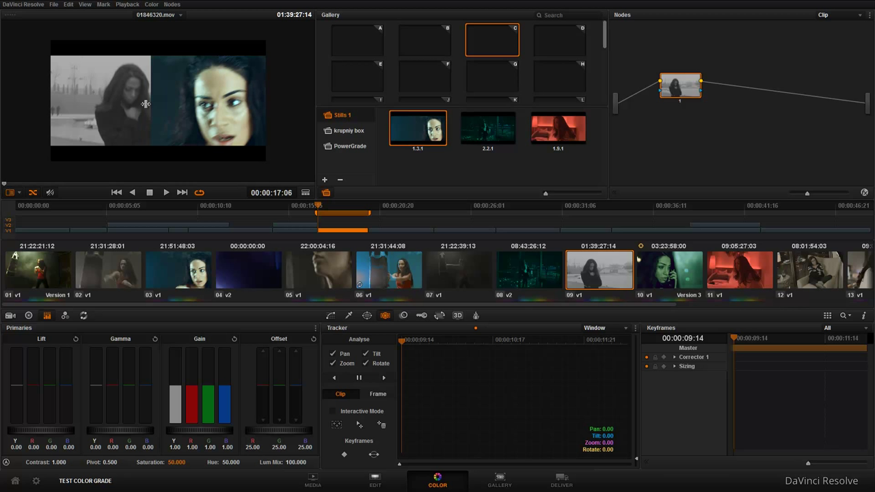
pyautogui.hotkey('ctrl', 'w')
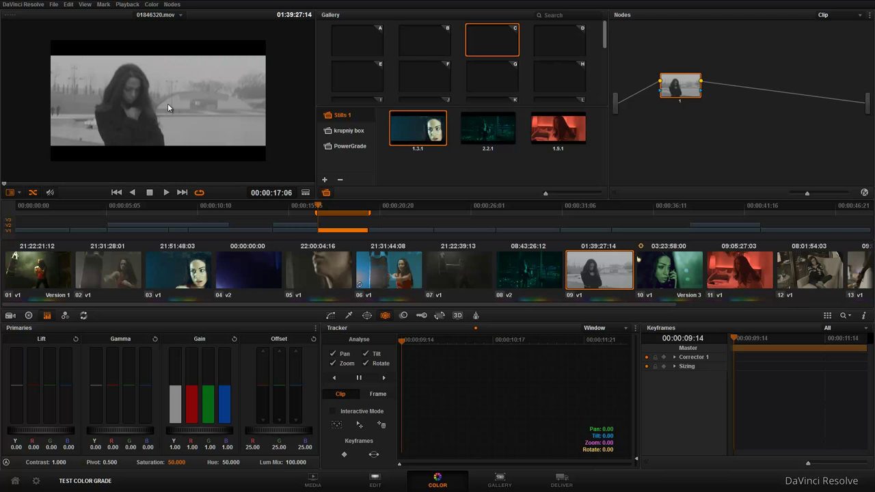
# Step: Re-enable the 1.3.1 wipe, invert it, slide the split left, and invert back
pyautogui.click(85, 4)
pyautogui.moveTo(166, 140)
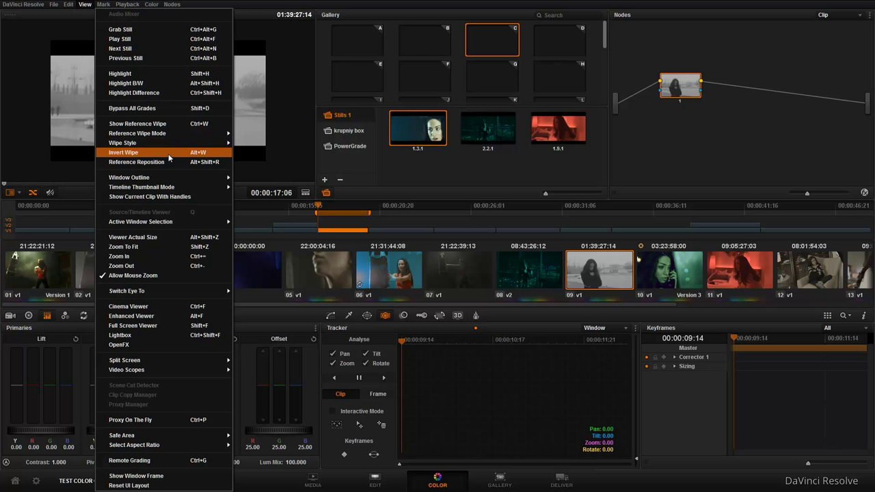
pyautogui.click(383, 128)
pyautogui.doubleClick(435, 126)
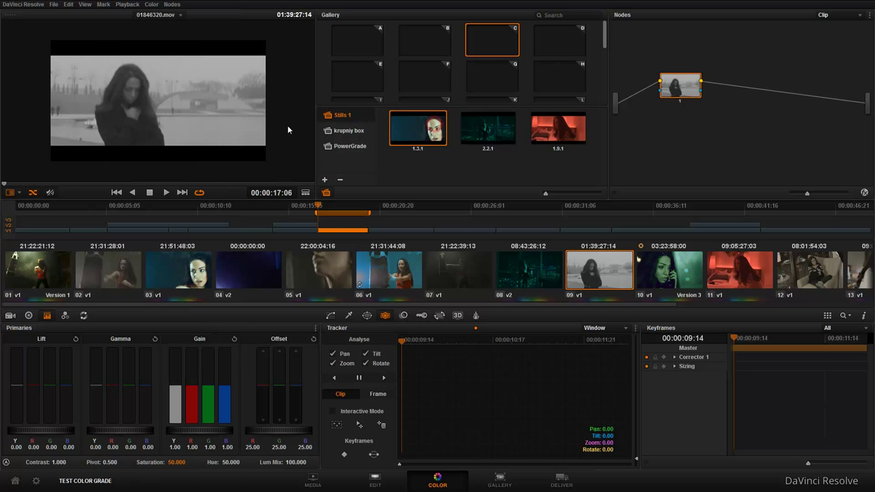
pyautogui.click(85, 4)
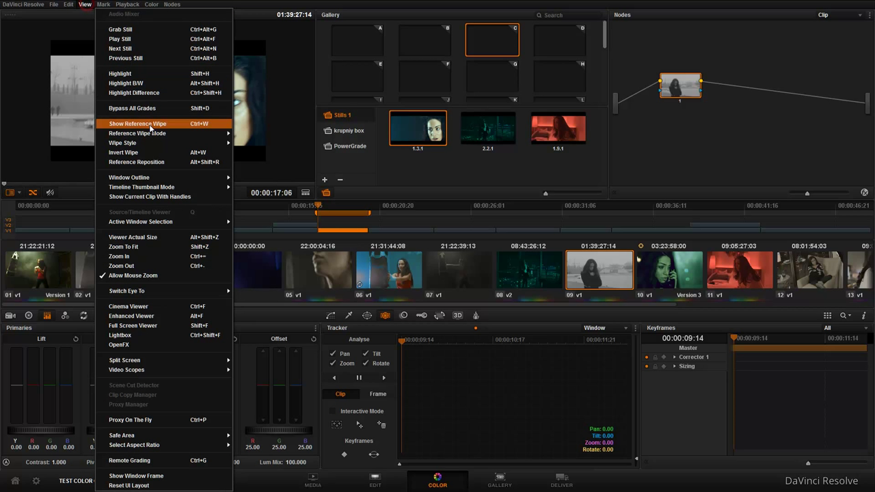
pyautogui.moveTo(159, 144)
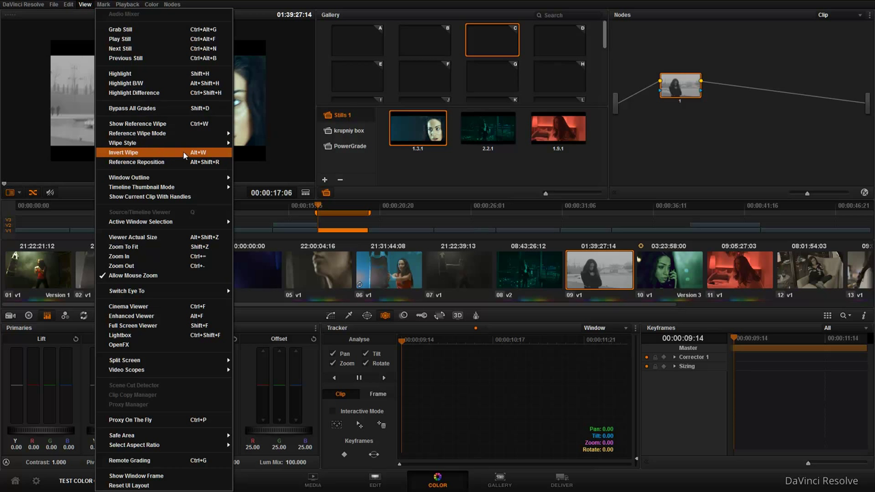
pyautogui.click(216, 153)
pyautogui.moveTo(186, 145); pyautogui.dragTo(153, 133)
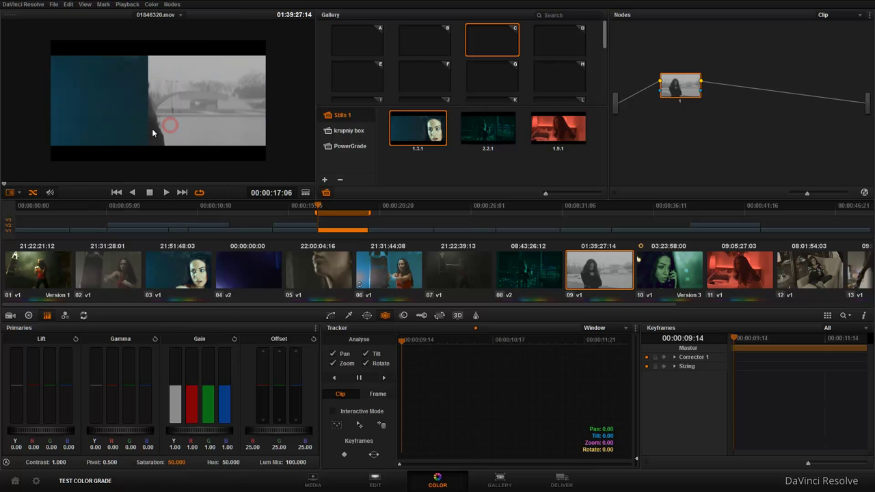
pyautogui.hotkey('alt', 'w')
pyautogui.click(85, 4)
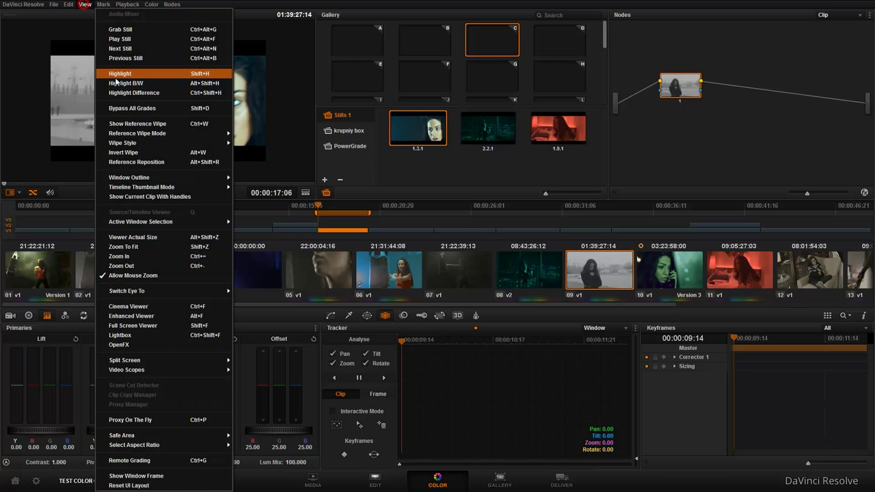
# Step: Pan the compared image left, zoom to 1.306 and rotate about -2.7 in Sizing
pyautogui.click(203, 164)
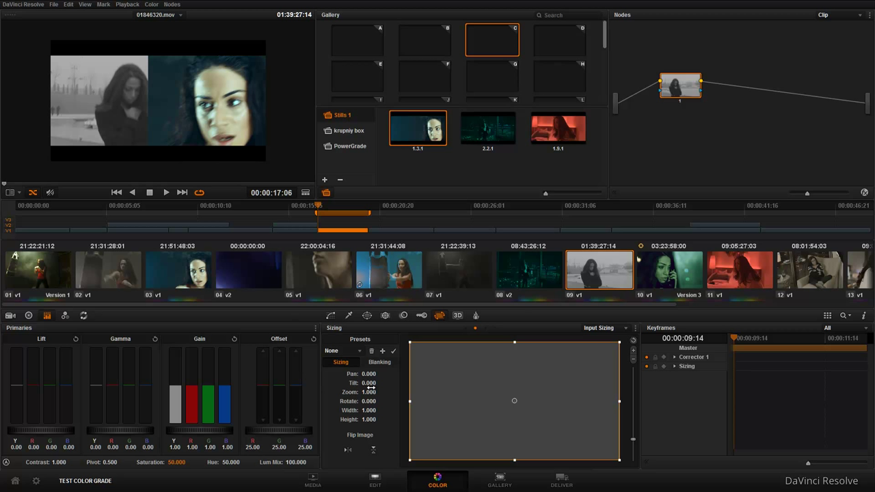
pyautogui.moveTo(369, 374)
pyautogui.mouseDown()
pyautogui.moveTo(294, 374)
pyautogui.moveTo(156, 112)
pyautogui.mouseUp()
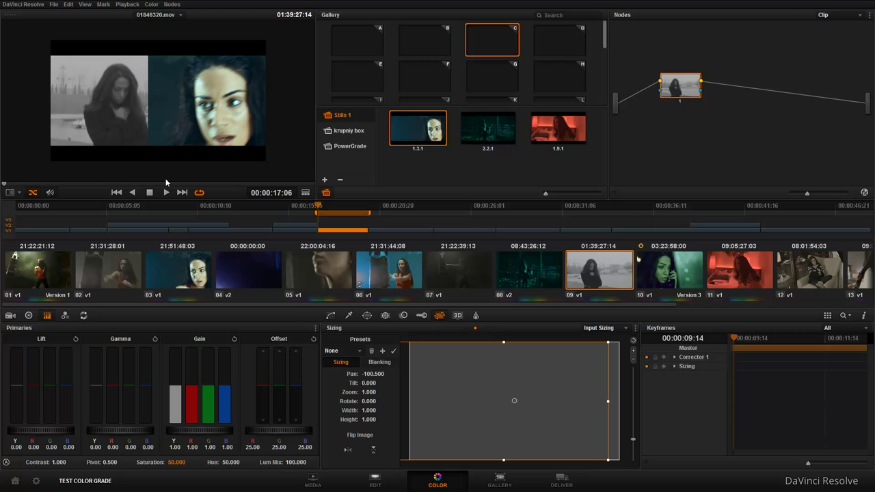
pyautogui.moveTo(366, 398); pyautogui.dragTo(164, 63)
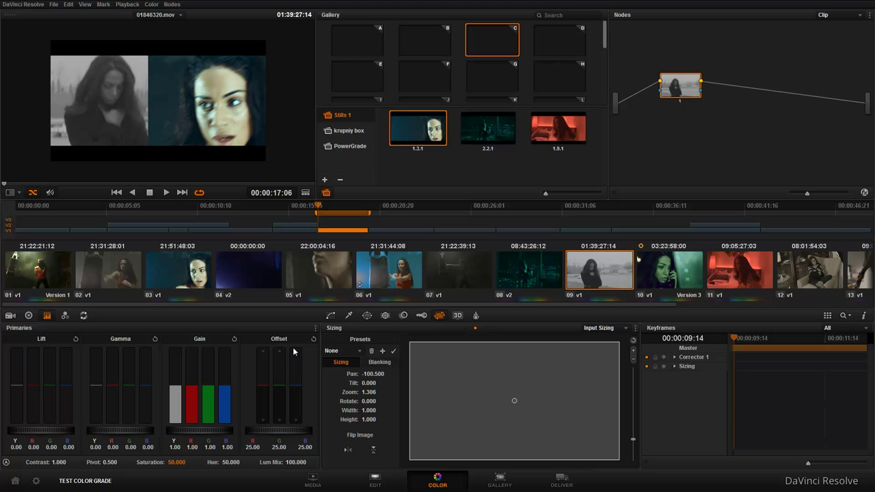
pyautogui.moveTo(370, 402)
pyautogui.mouseDown()
pyautogui.moveTo(361, 402)
pyautogui.moveTo(367, 410)
pyautogui.mouseUp()
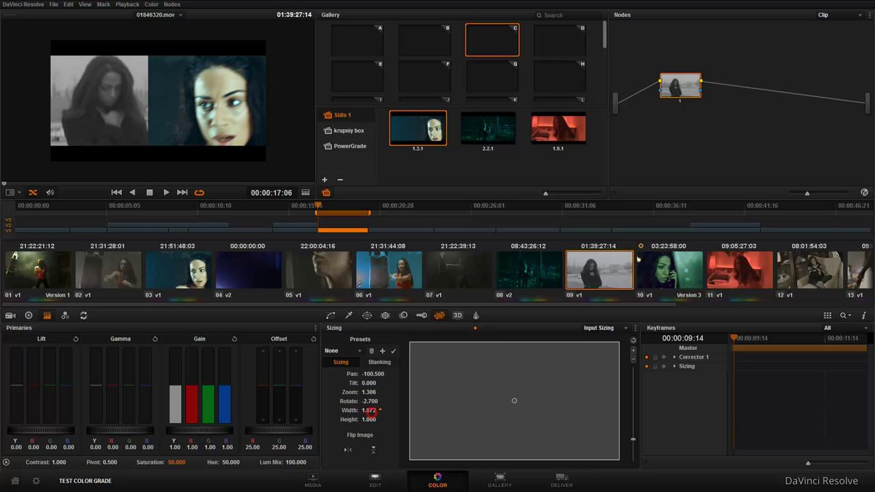
# Step: Hide the reference wipe and reset sizing to Pan 0.000, Zoom 1.000, Rotate 0.000
pyautogui.rightClick(136, 121)
pyautogui.click(169, 152)
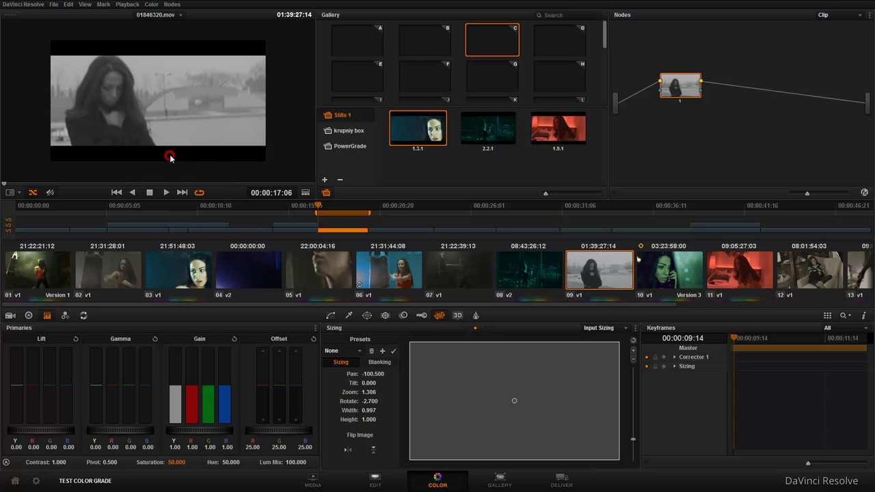
pyautogui.click(633, 340)
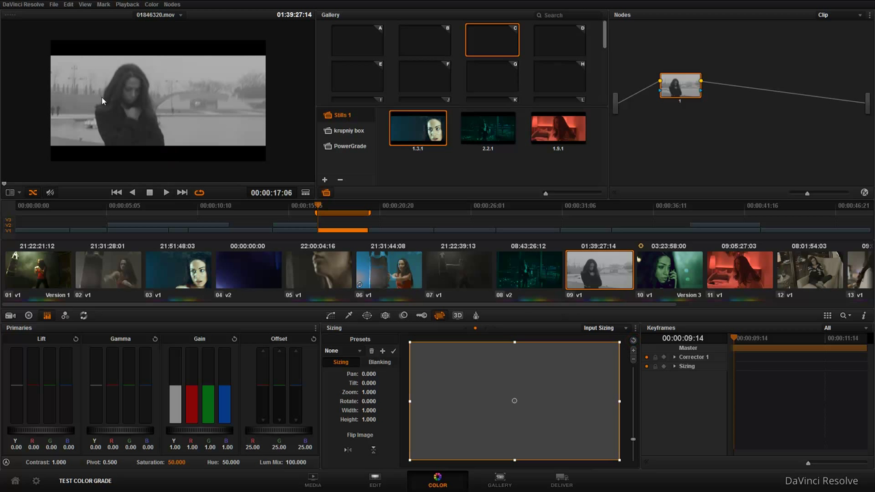
pyautogui.click(84, 4)
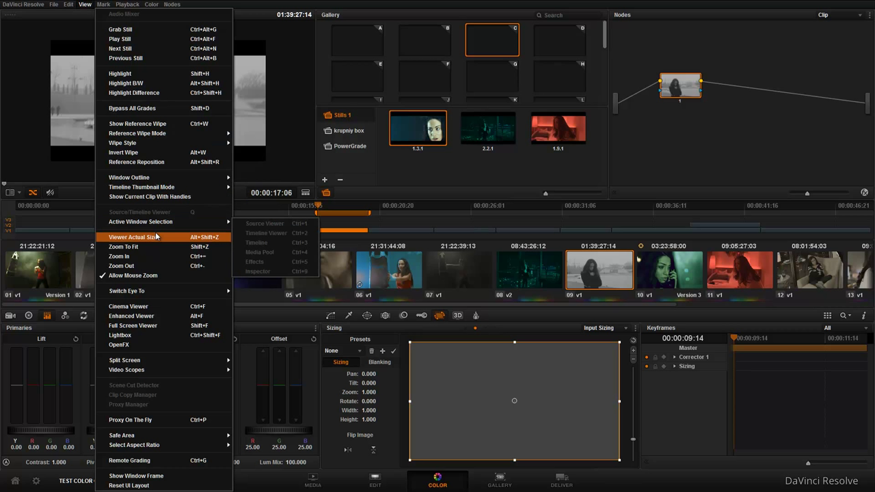
# Step: Show the viewer image at actual size and load clip 10 for grading
pyautogui.click(199, 238)
pyautogui.rightClick(140, 108)
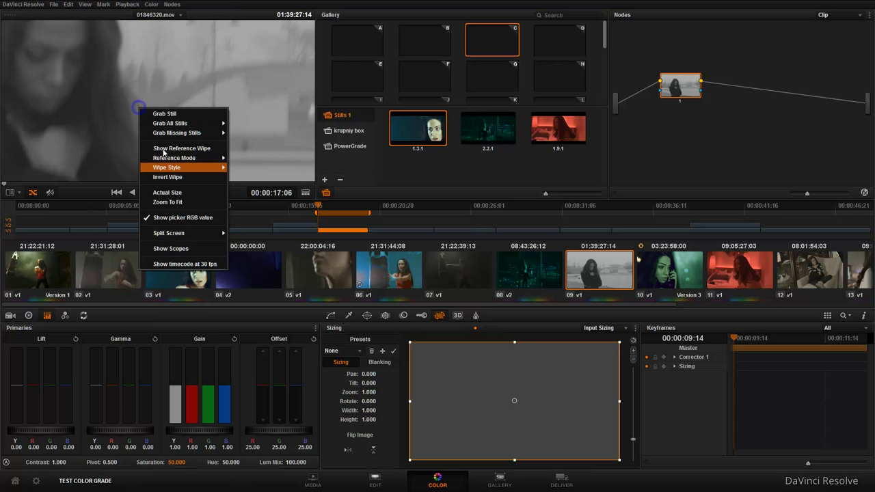
pyautogui.click(85, 5)
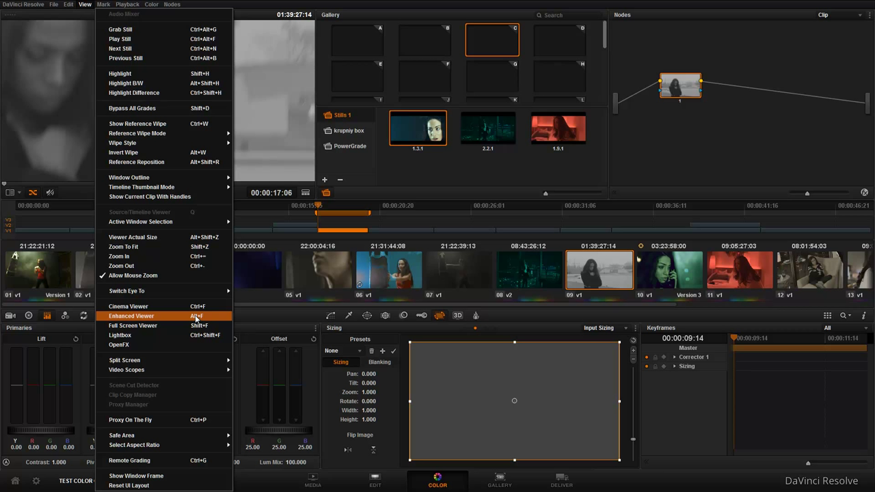
pyautogui.click(562, 183)
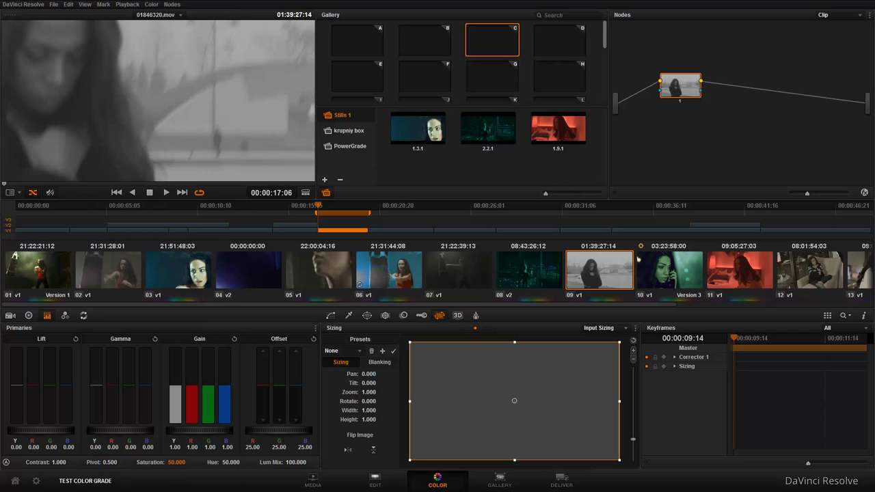
pyautogui.click(637, 260)
pyautogui.click(151, 4)
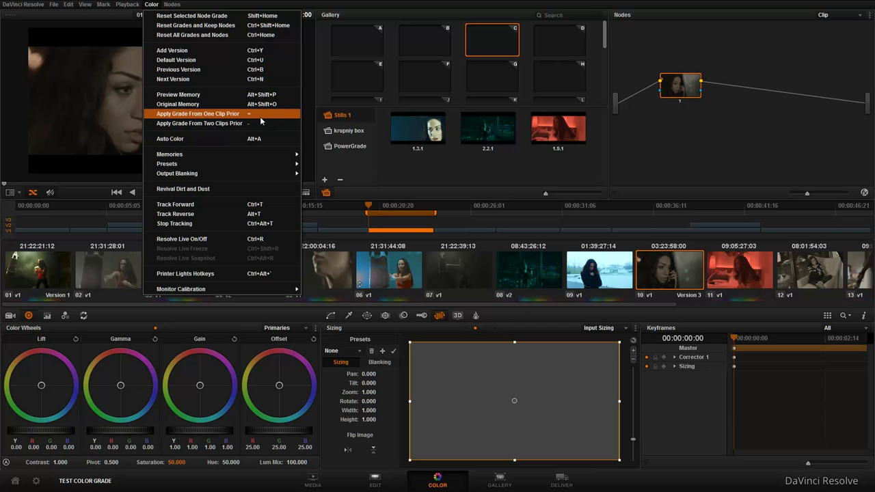
# Step: Apply the previous clip's grade to clip 10, then the teal grade from two clips prior
pyautogui.click(260, 114)
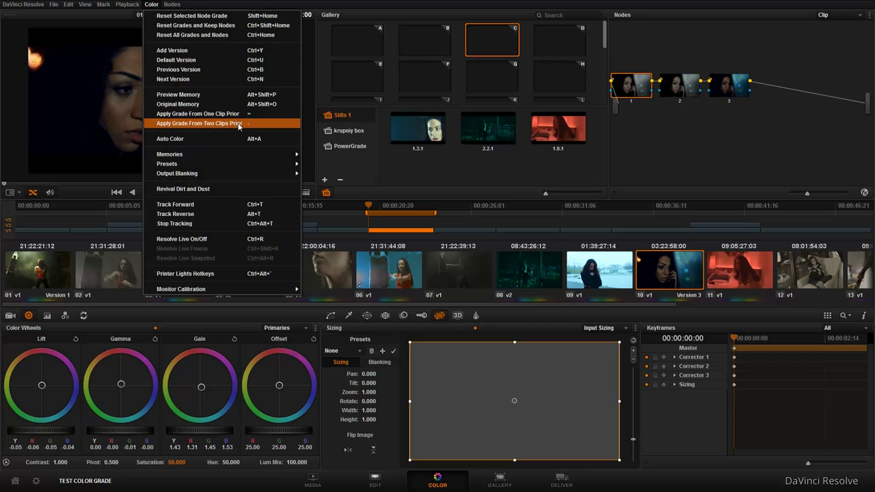
pyautogui.click(251, 123)
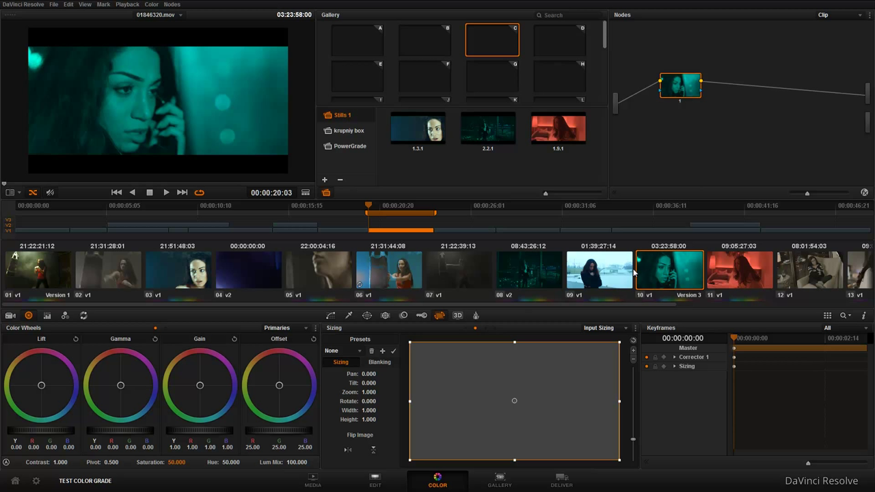
pyautogui.middleClick(571, 279)
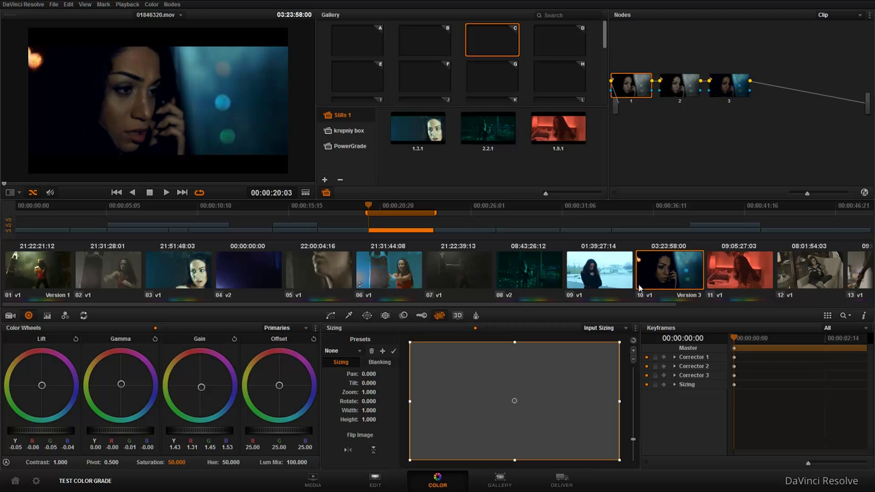
pyautogui.middleClick(544, 279)
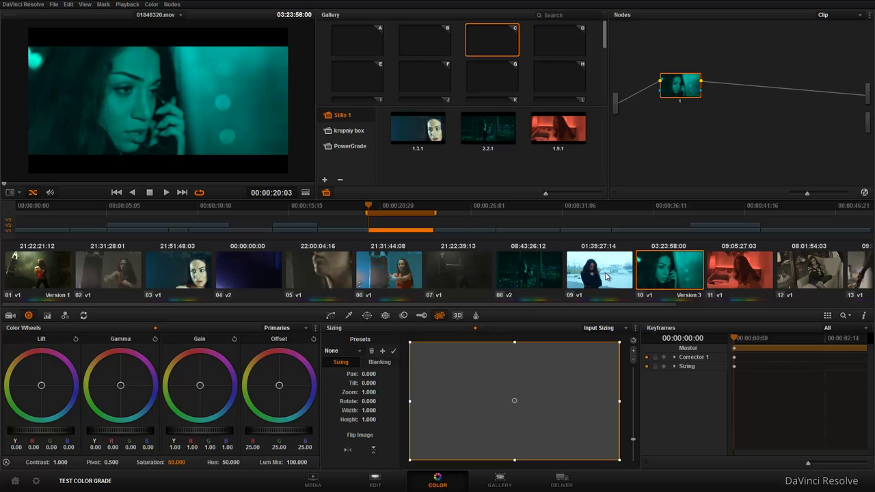
# Step: Step through clip 09 and neighbours to compare grades, ending back on clip 10
pyautogui.click(535, 273)
pyautogui.click(595, 274)
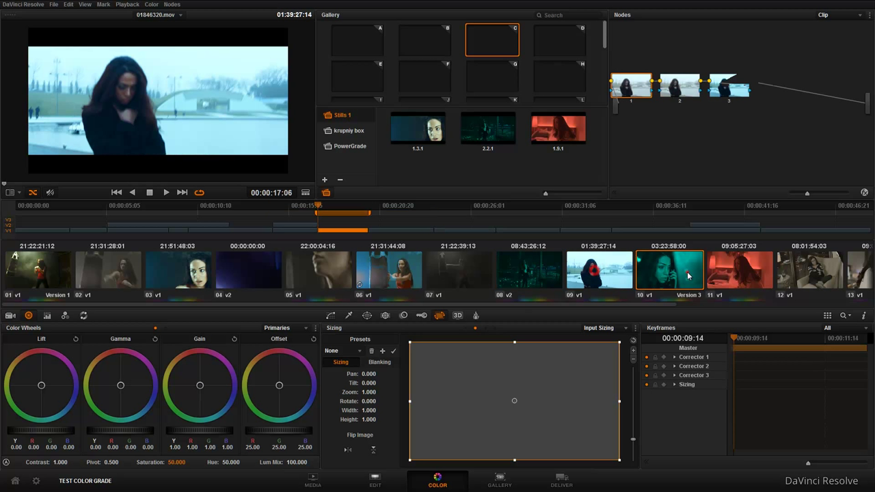
pyautogui.press('Down')
pyautogui.click(151, 4)
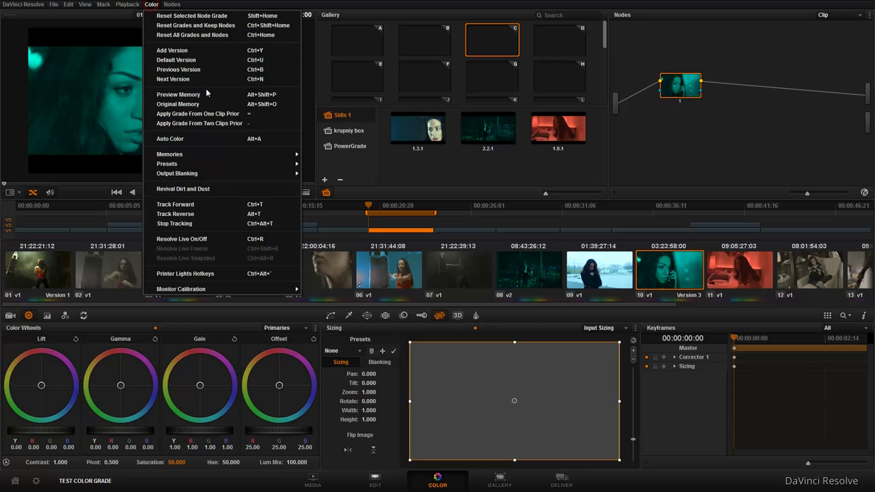
pyautogui.moveTo(253, 175)
pyautogui.moveTo(171, 9)
# Step: Look through the viewer's Split Screen options without applying one, then switch to the Lightbox of all clips
pyautogui.click(488, 176)
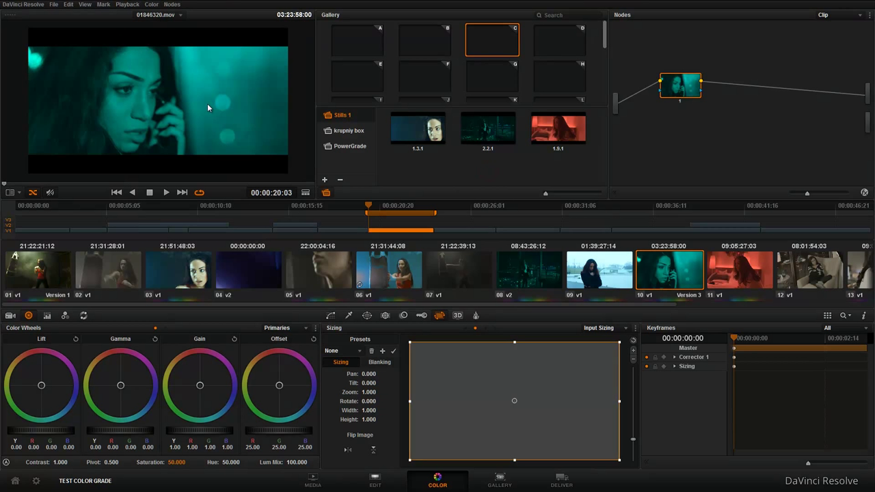
pyautogui.rightClick(243, 118)
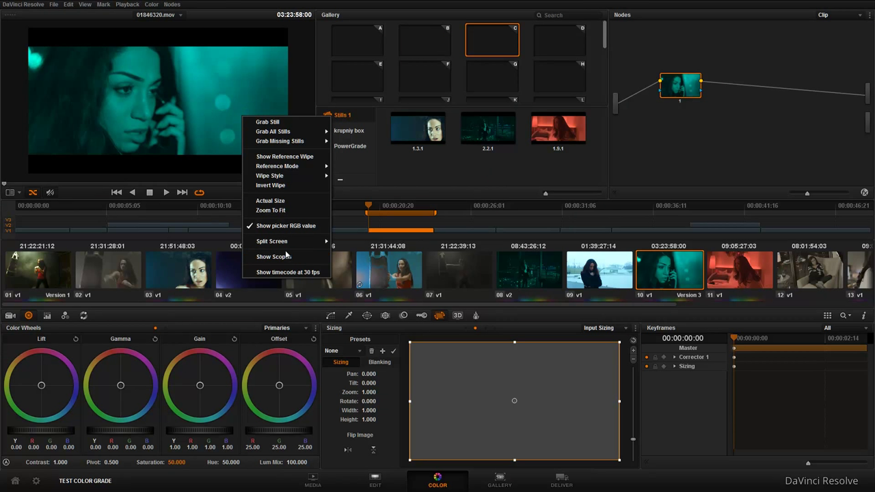
pyautogui.moveTo(287, 244)
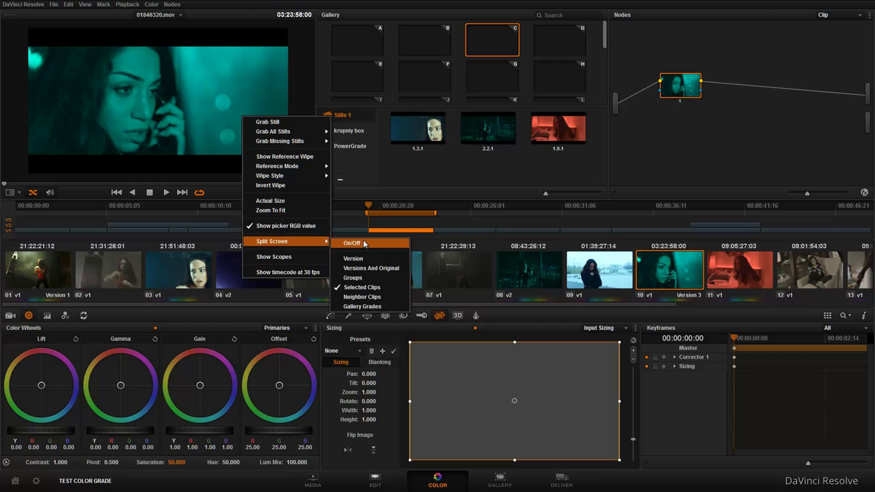
pyautogui.click(441, 171)
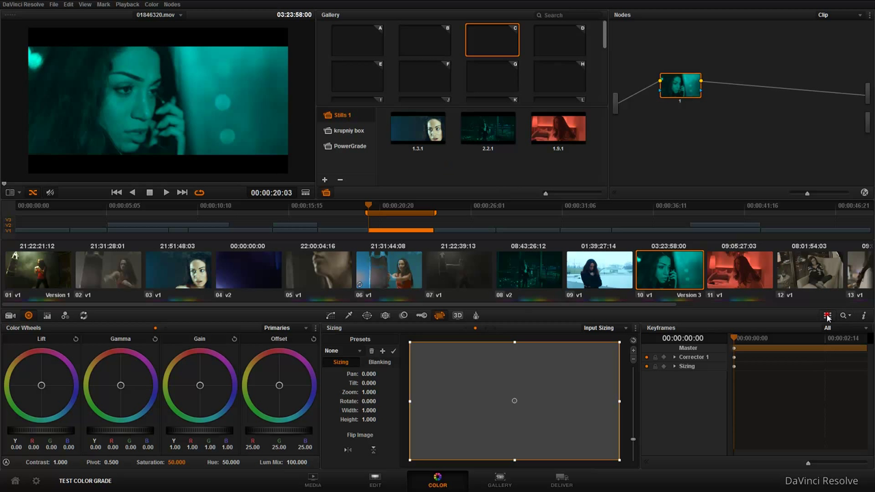
pyautogui.click(827, 316)
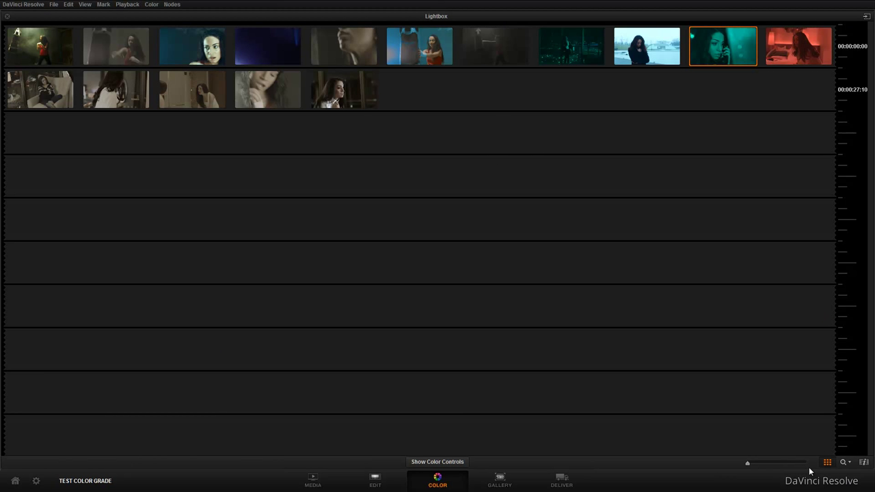
# Step: Enlarge the lightbox thumbnails, exit back to the Color page, and move the playhead later into clip 10
pyautogui.moveTo(747, 464); pyautogui.dragTo(780, 463)
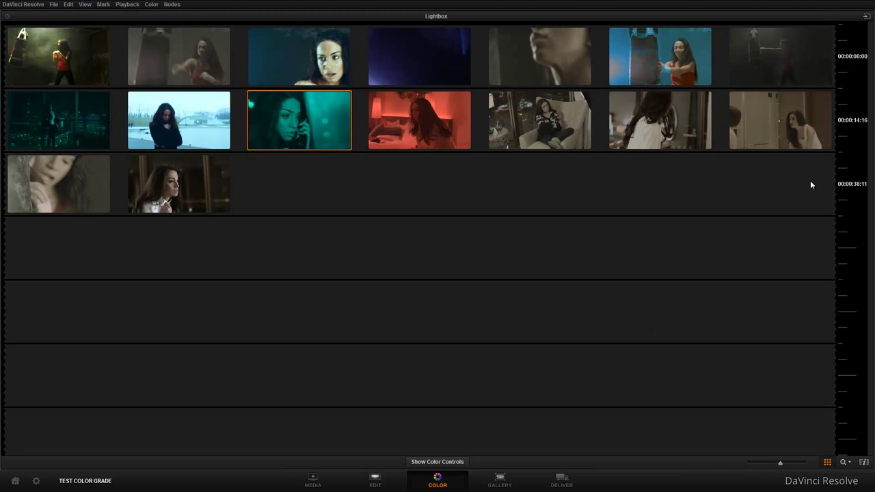
pyautogui.click(827, 463)
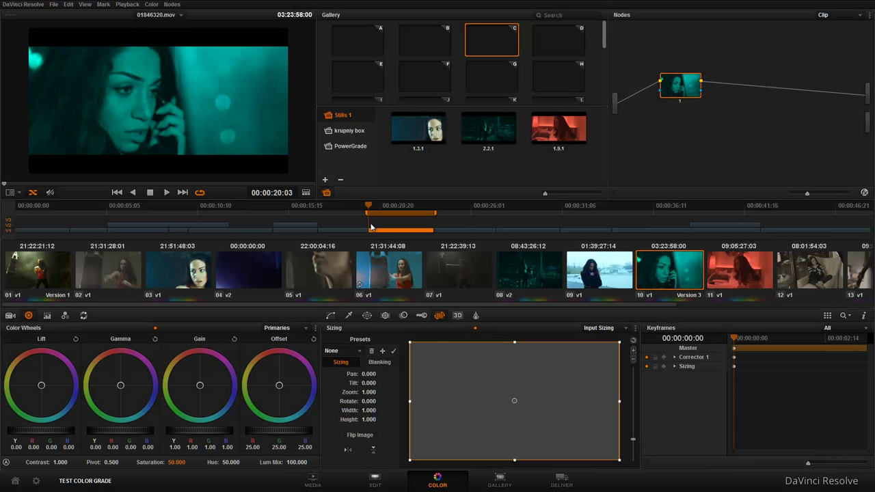
pyautogui.moveTo(375, 207); pyautogui.dragTo(394, 206)
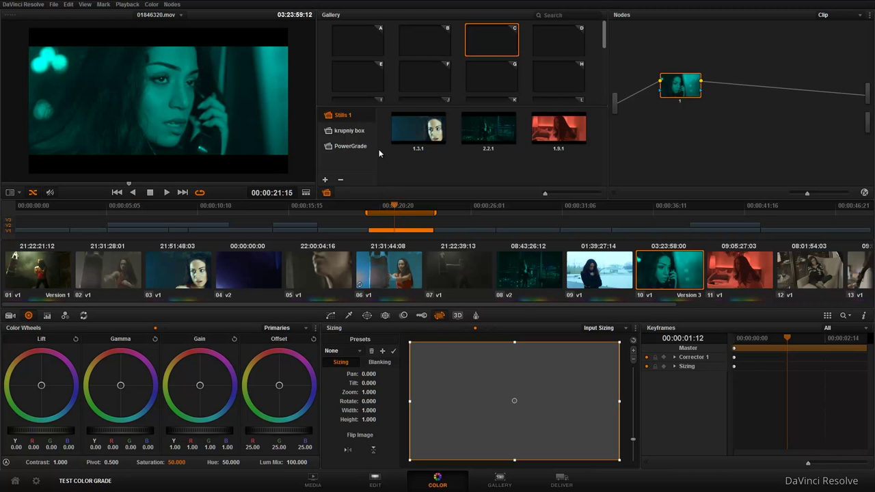